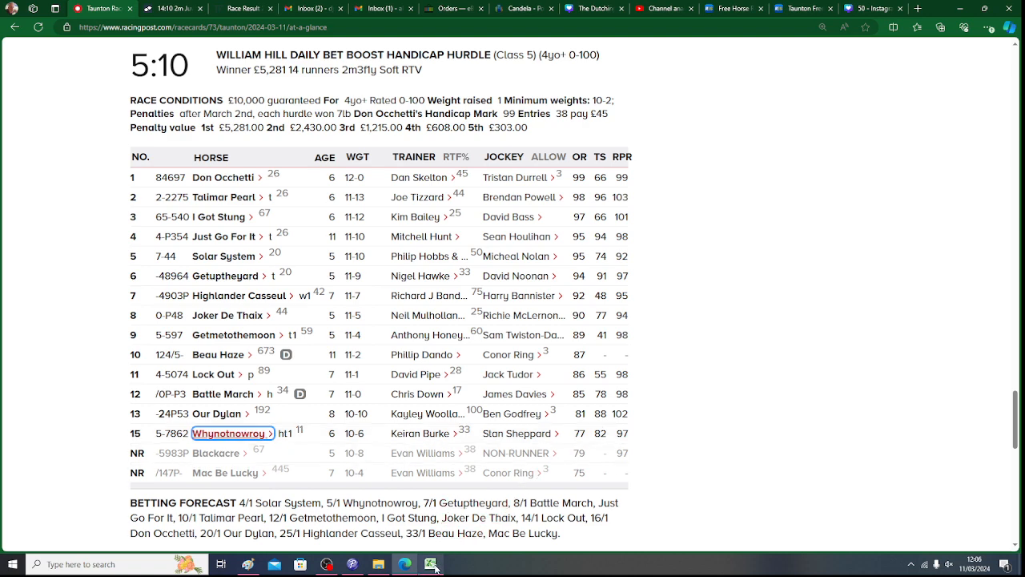
- Review today's race meetings on the Racing Post racecards page and read the Taunton 2:10 card
{"action": "mouse_move", "coordinate": [435, 565]}
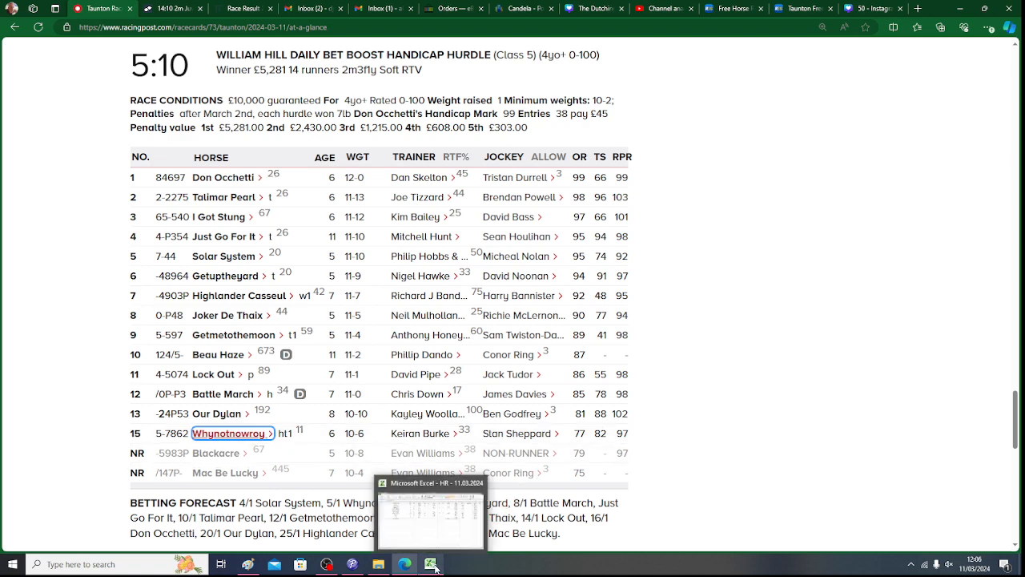
{"action": "left_click", "coordinate": [431, 565]}
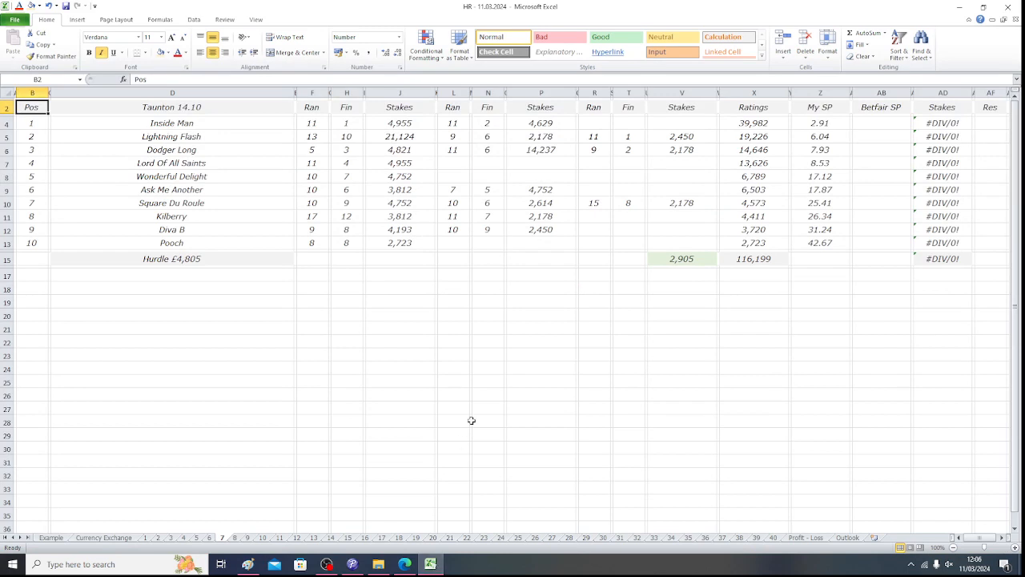
{"action": "left_click", "coordinate": [405, 564]}
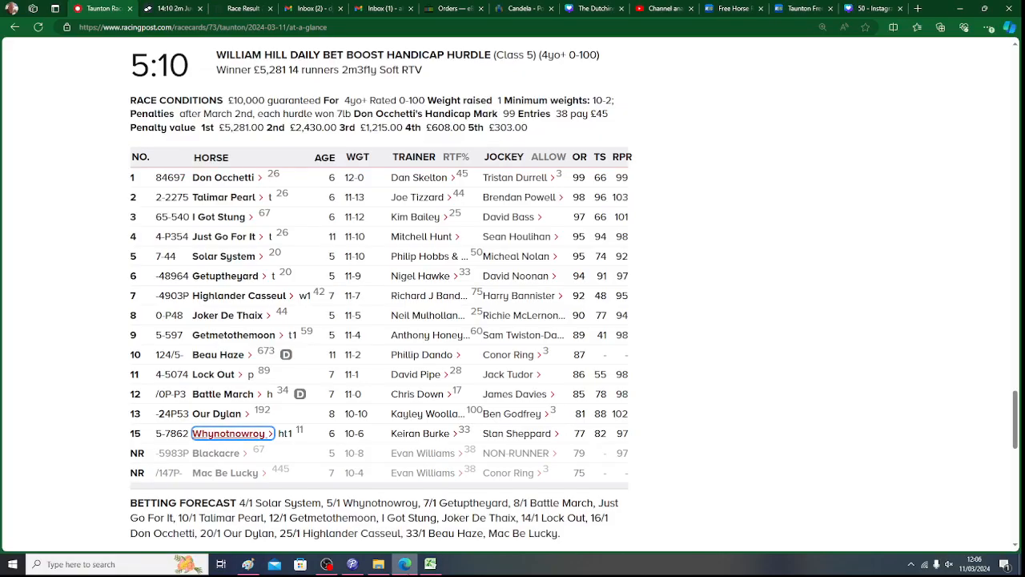
{"action": "left_click_drag", "start_coordinate": [1015, 402], "coordinate": [1015, 74]}
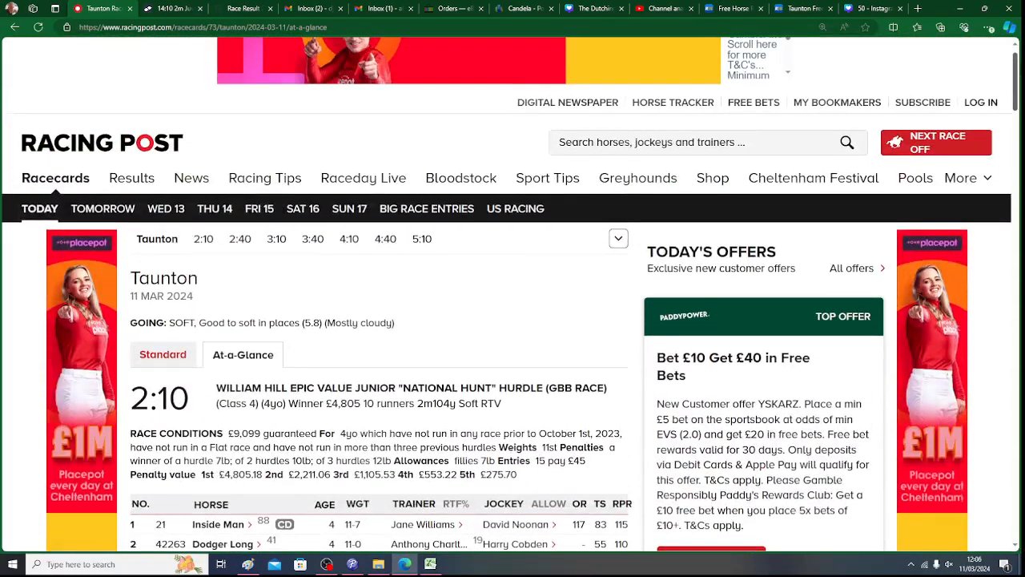
{"action": "left_click", "coordinate": [617, 240]}
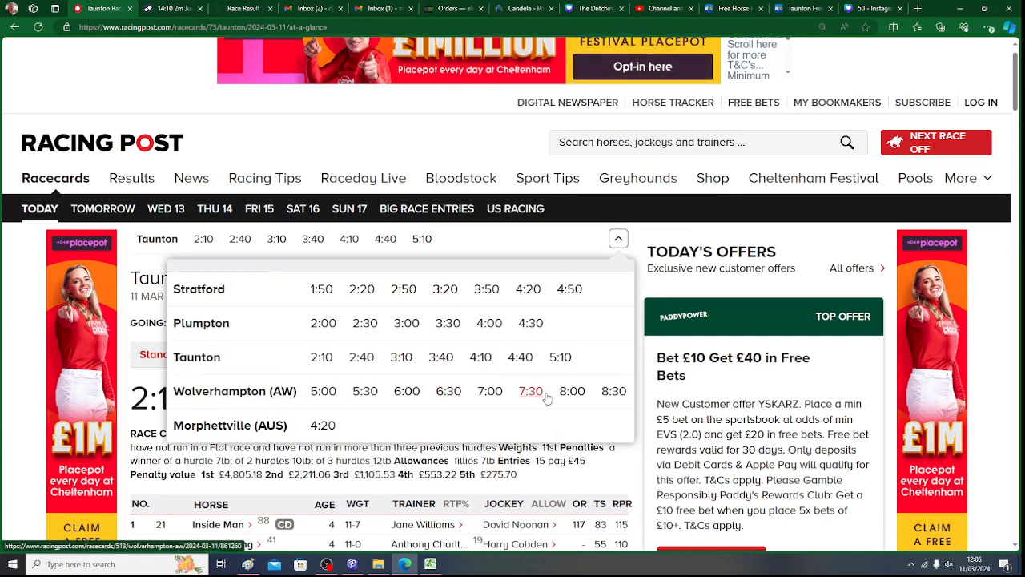
{"action": "left_click", "coordinate": [619, 240]}
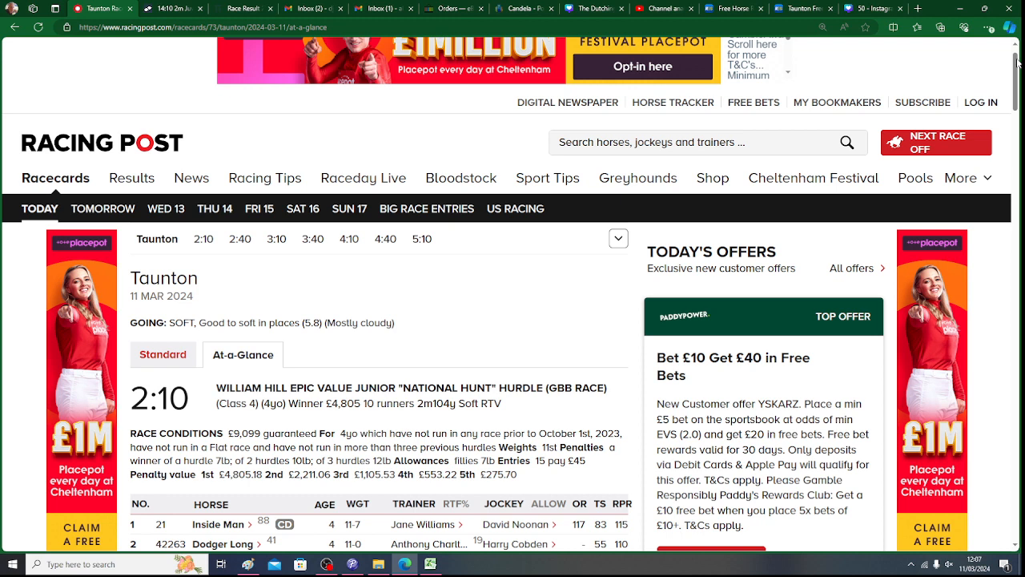
{"action": "left_click_drag", "start_coordinate": [1017, 64], "coordinate": [1015, 92]}
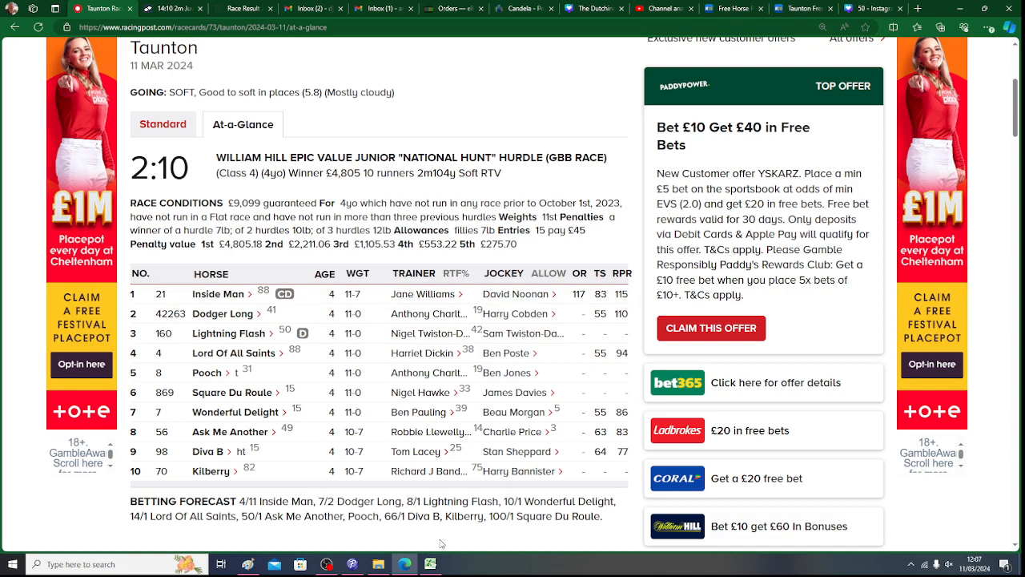
- Switch to the Excel workbook and examine the Taunton 14.10 ratings for Inside Man and Pooch
{"action": "left_click", "coordinate": [431, 564]}
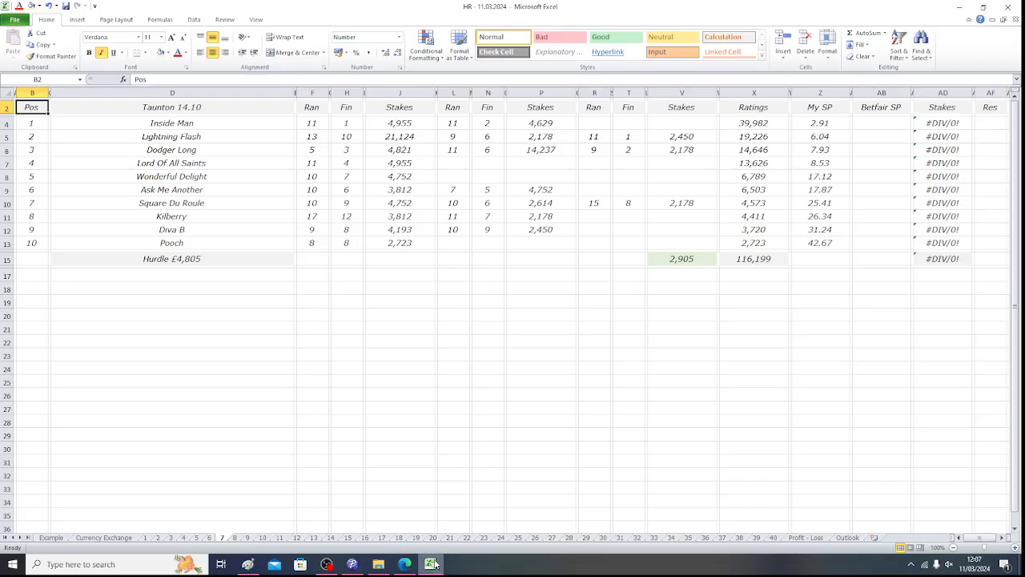
{"action": "left_click", "coordinate": [769, 124]}
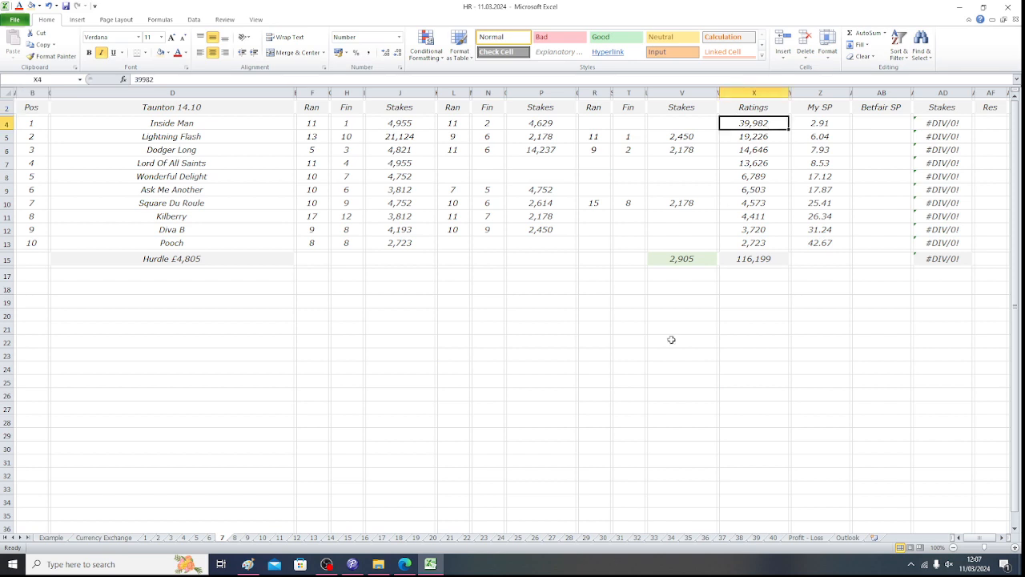
{"action": "left_click", "coordinate": [213, 125]}
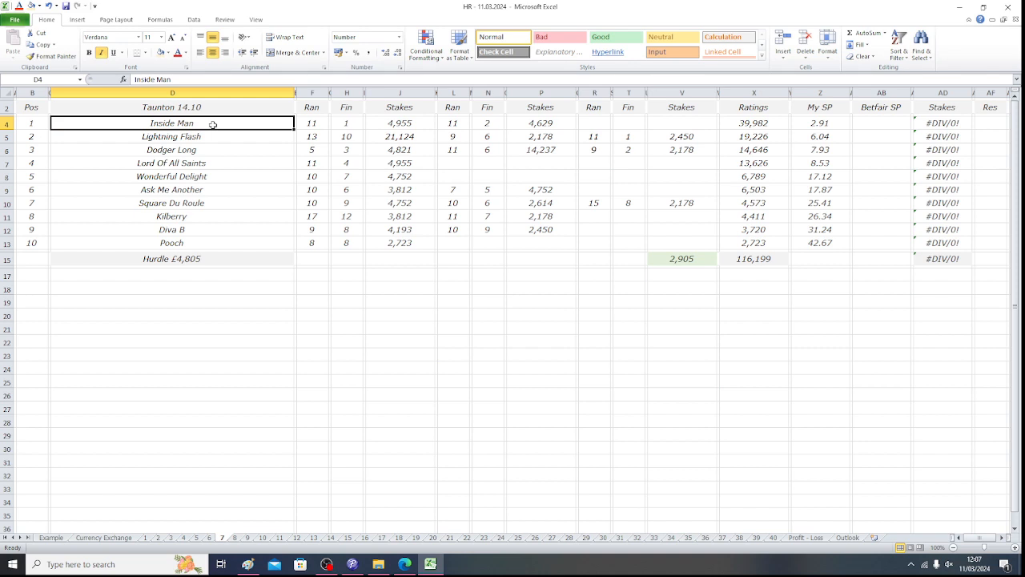
{"action": "left_click", "coordinate": [757, 245]}
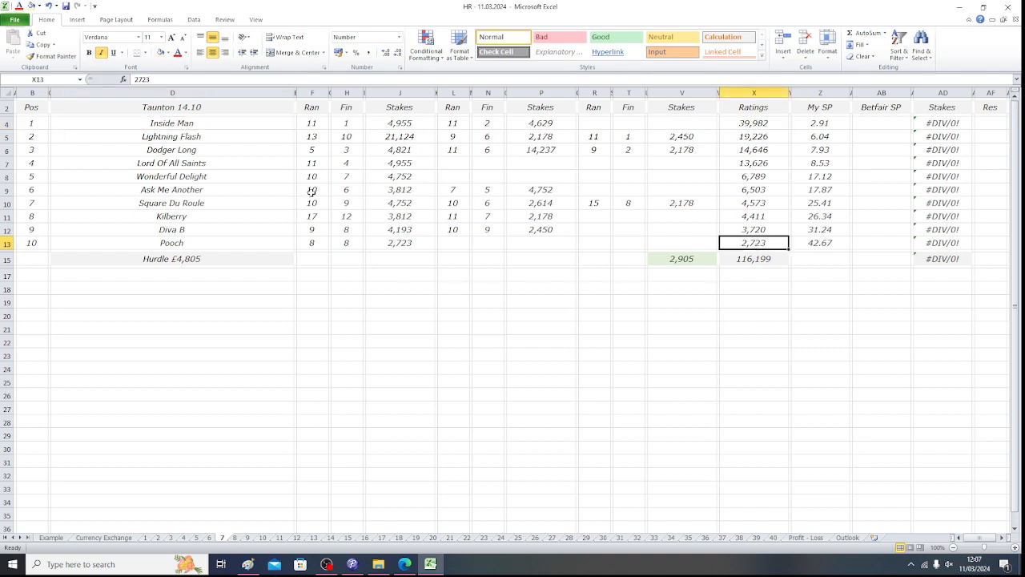
{"action": "left_click", "coordinate": [250, 125]}
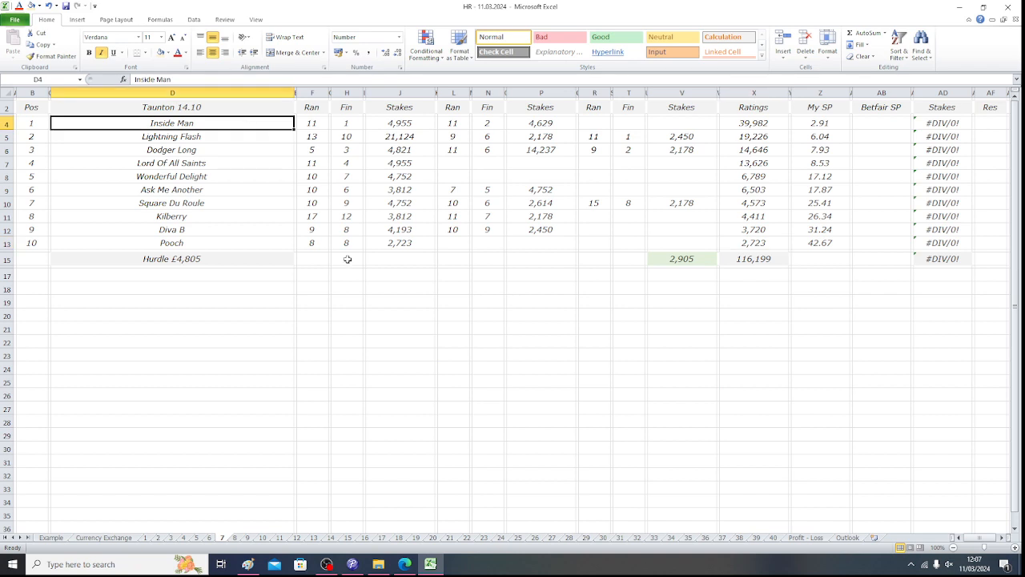
- Check the 14:10 Taunton win market on Betfair and enter 1.55 as Inside Man's Betfair SP in the Excel sheet
{"action": "left_click", "coordinate": [881, 125]}
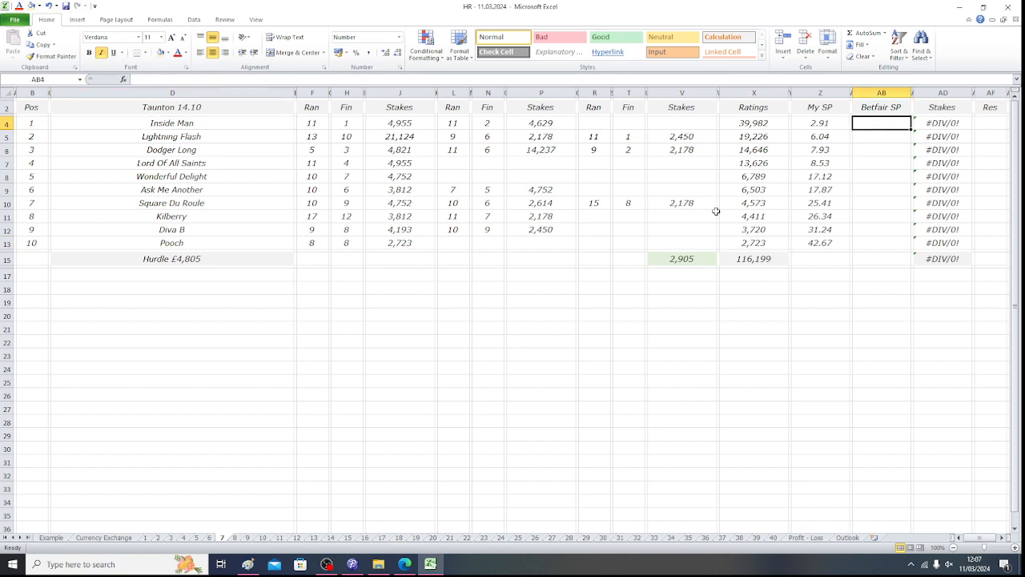
{"action": "left_click", "coordinate": [404, 564]}
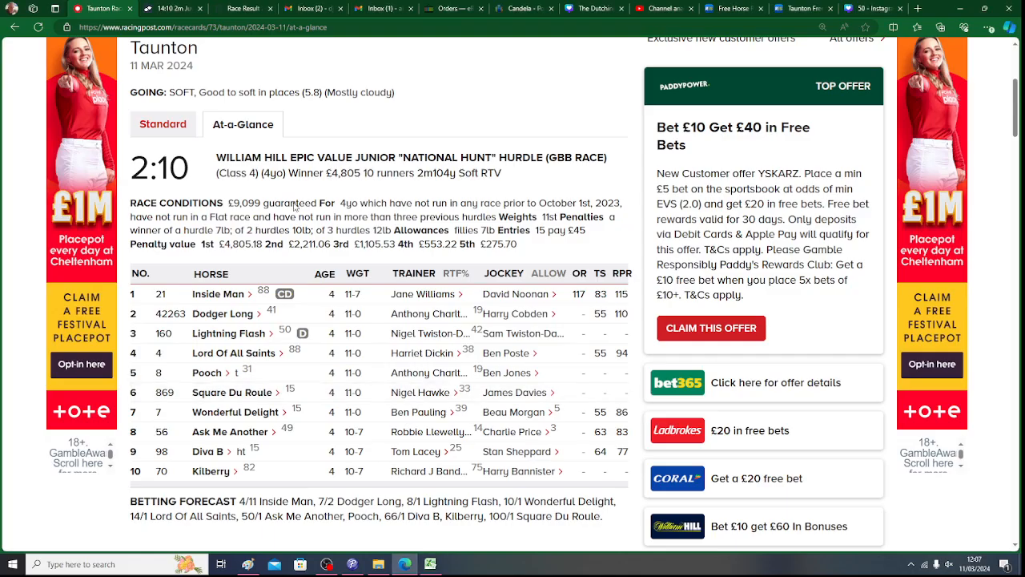
{"action": "left_click", "coordinate": [174, 9]}
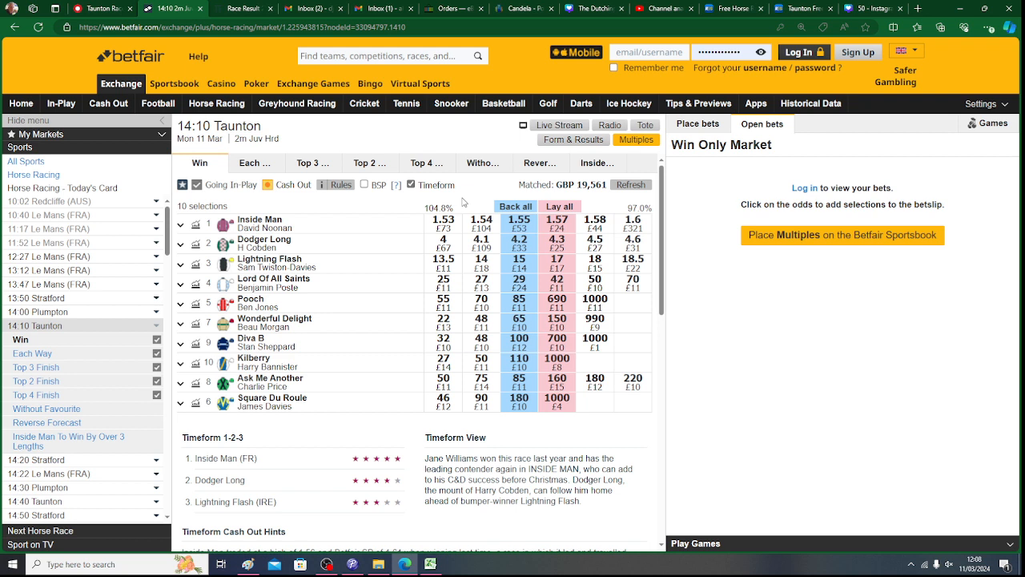
{"action": "left_click", "coordinate": [427, 566]}
{"action": "type", "text": "1"}
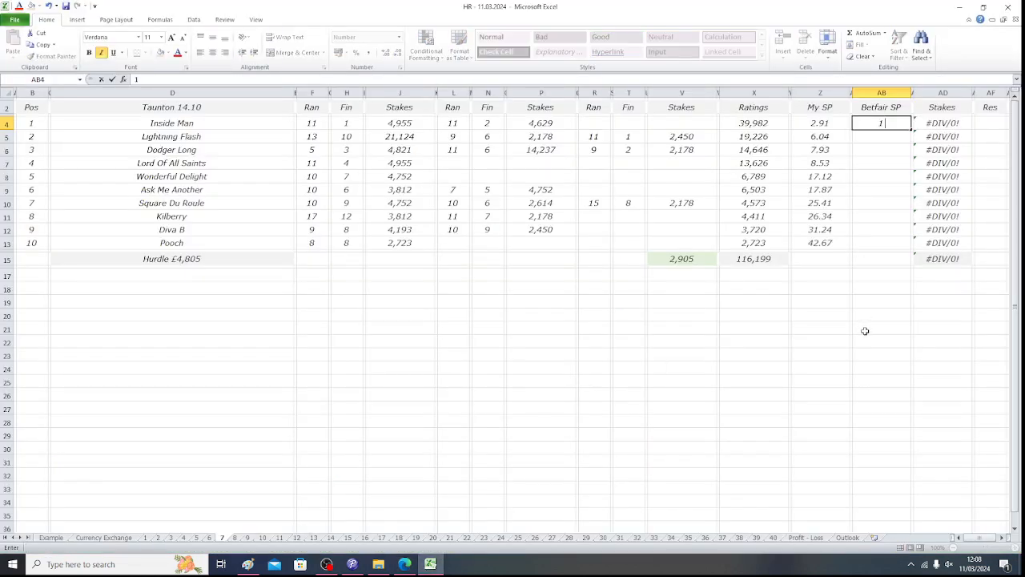
{"action": "type", "text": ".55"}
{"action": "key", "text": "Tab"}
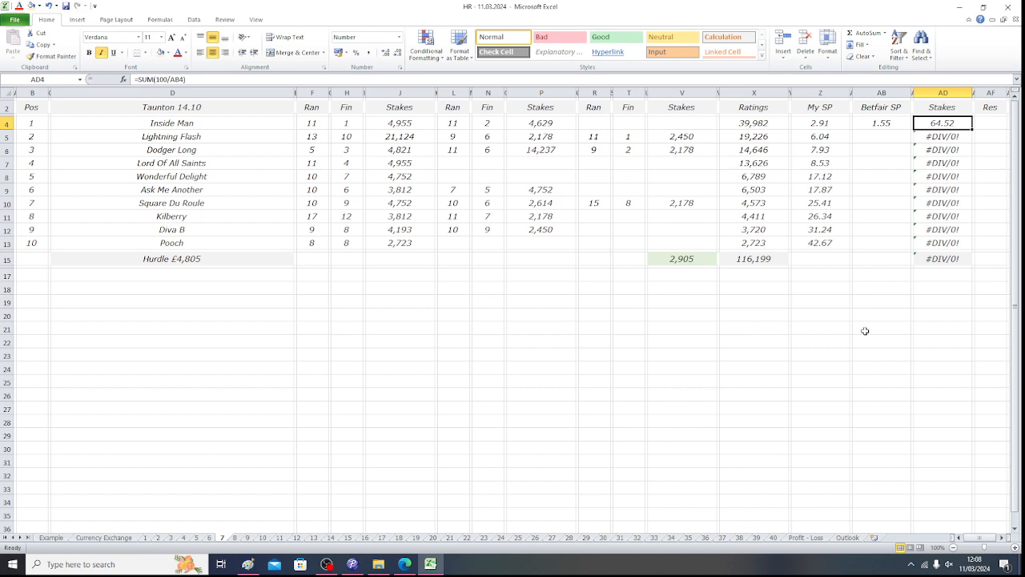
- Examine the stake formulas of all the runners in the final Stakes column of the Taunton 14.10 sheet
{"action": "key", "text": "Down"}
{"action": "key", "text": "Down"}
{"action": "key", "text": "Down"}
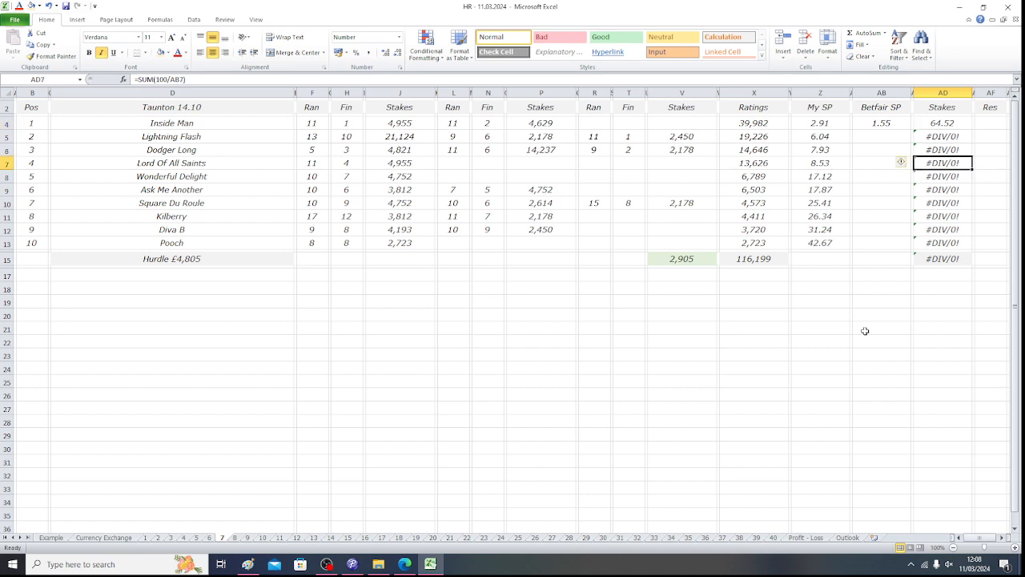
{"action": "key", "text": "Up"}
{"action": "key", "text": "Up"}
{"action": "key", "text": "Up"}
{"action": "key", "text": "Down"}
{"action": "key", "text": "Down"}
{"action": "key", "text": "Down"}
{"action": "key", "text": "Down"}
{"action": "key", "text": "Down"}
{"action": "key", "text": "Down"}
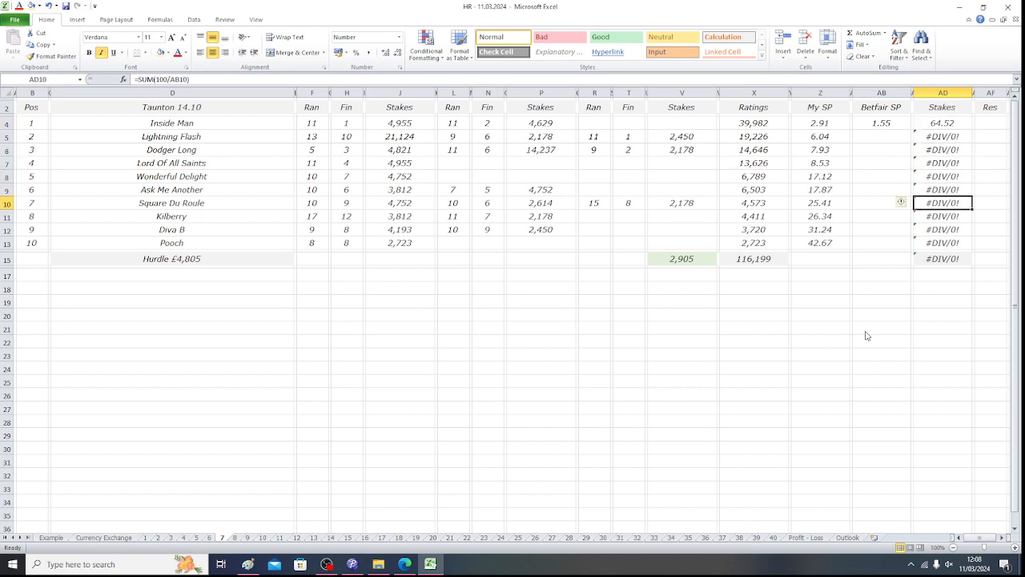
{"action": "key", "text": "Down"}
{"action": "key", "text": "Down"}
{"action": "key", "text": "Down"}
{"action": "key", "text": "Up"}
{"action": "key", "text": "Up"}
{"action": "key", "text": "Up"}
{"action": "key", "text": "Up"}
{"action": "key", "text": "Up"}
{"action": "key", "text": "Up"}
{"action": "key", "text": "Up"}
{"action": "key", "text": "Up"}
{"action": "key", "text": "Up"}
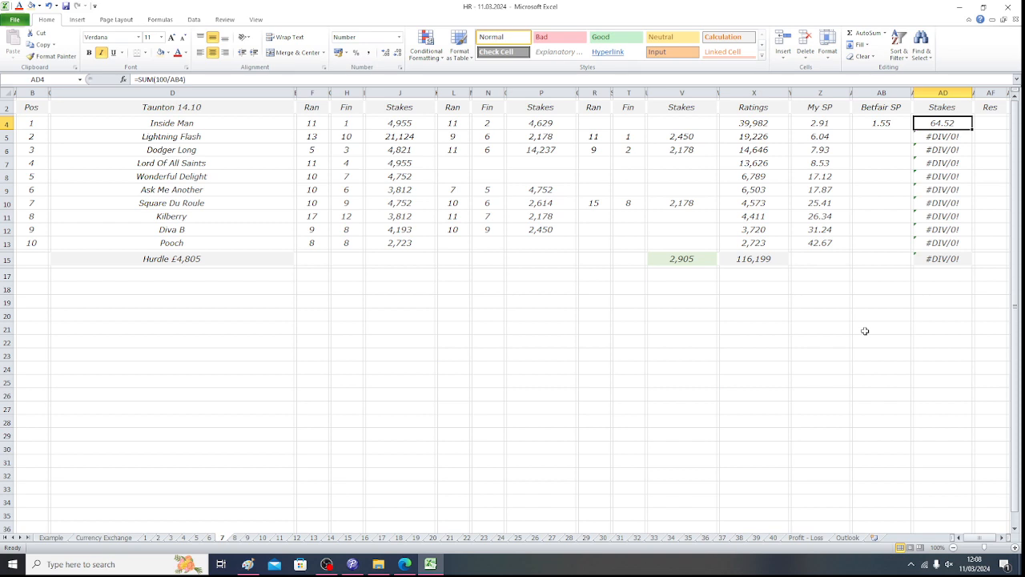
- Set Inside Man's stake to 50 beside its Betfair SP
{"action": "key", "text": "Left"}
{"action": "key", "text": "Right"}
{"action": "type", "text": "50"}
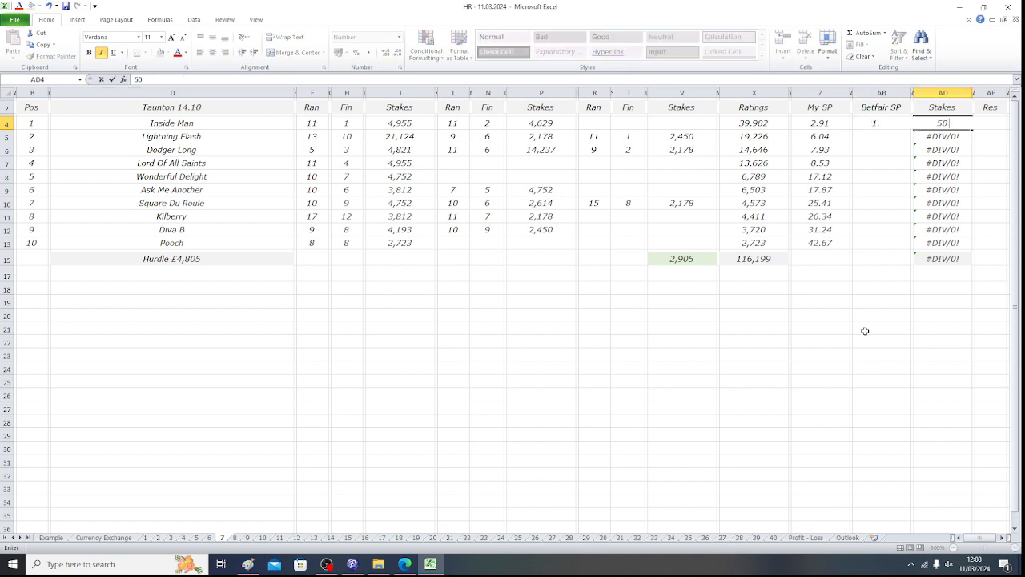
{"action": "key", "text": "Return"}
- Clear the stake formulas of the other nine runners, from Lightning Flash to Pooch, keeping the total row
{"action": "key", "text": "BackSpace"}
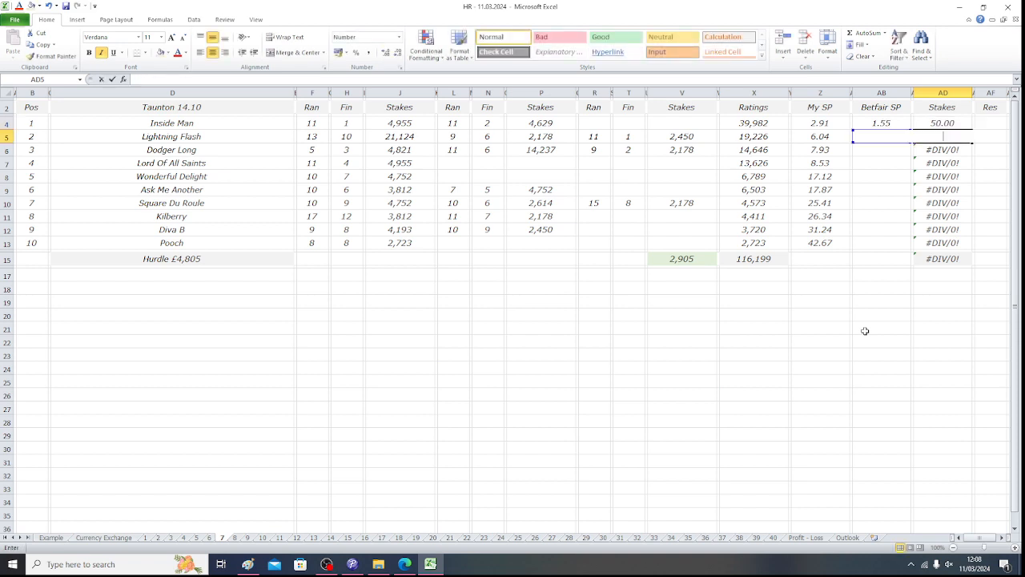
{"action": "key", "text": "Return"}
{"action": "key", "text": "BackSpace"}
{"action": "key", "text": "Return"}
{"action": "key", "text": "BackSpace"}
{"action": "key", "text": "Return"}
{"action": "key", "text": "BackSpace"}
{"action": "key", "text": "Return"}
{"action": "key", "text": "BackSpace"}
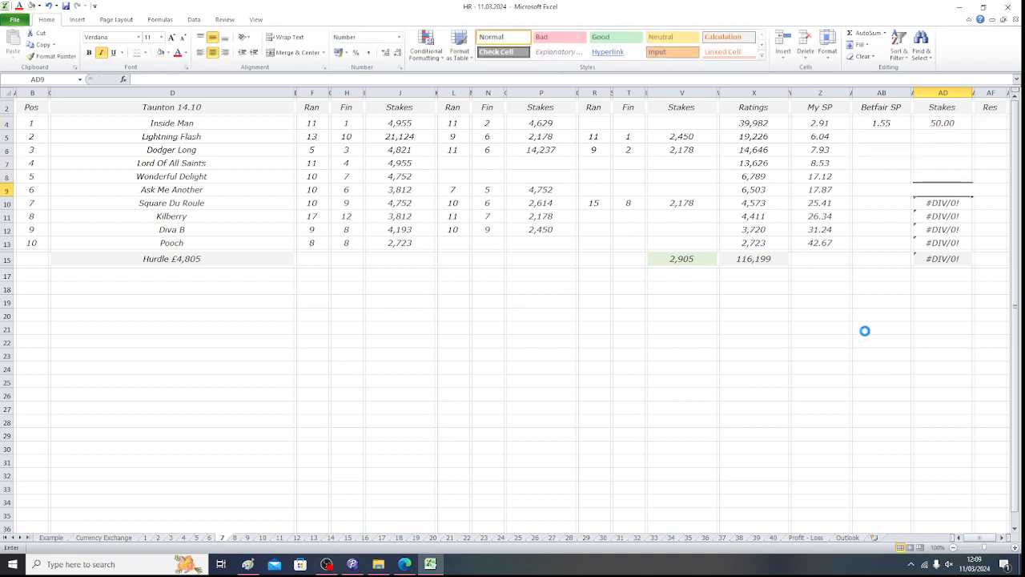
{"action": "key", "text": "Return"}
{"action": "key", "text": "BackSpace"}
{"action": "key", "text": "Return"}
{"action": "key", "text": "BackSpace"}
{"action": "key", "text": "Return"}
{"action": "key", "text": "BackSpace"}
{"action": "key", "text": "Return"}
{"action": "key", "text": "BackSpace"}
{"action": "key", "text": "Return"}
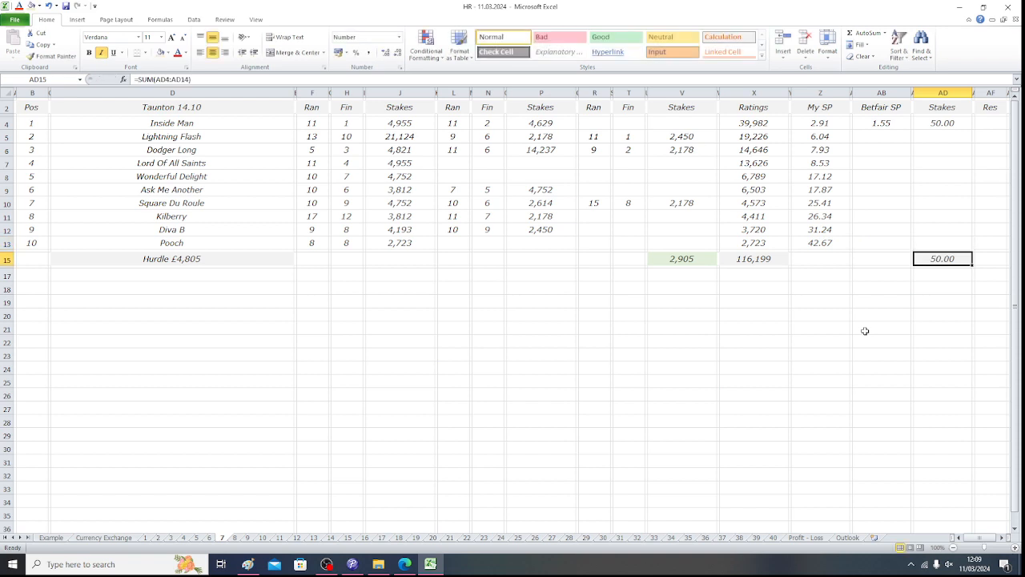
{"action": "key", "text": "Up"}
{"action": "key", "text": "Up"}
{"action": "key", "text": "Up"}
{"action": "key", "text": "Up"}
{"action": "key", "text": "Up"}
{"action": "key", "text": "Up"}
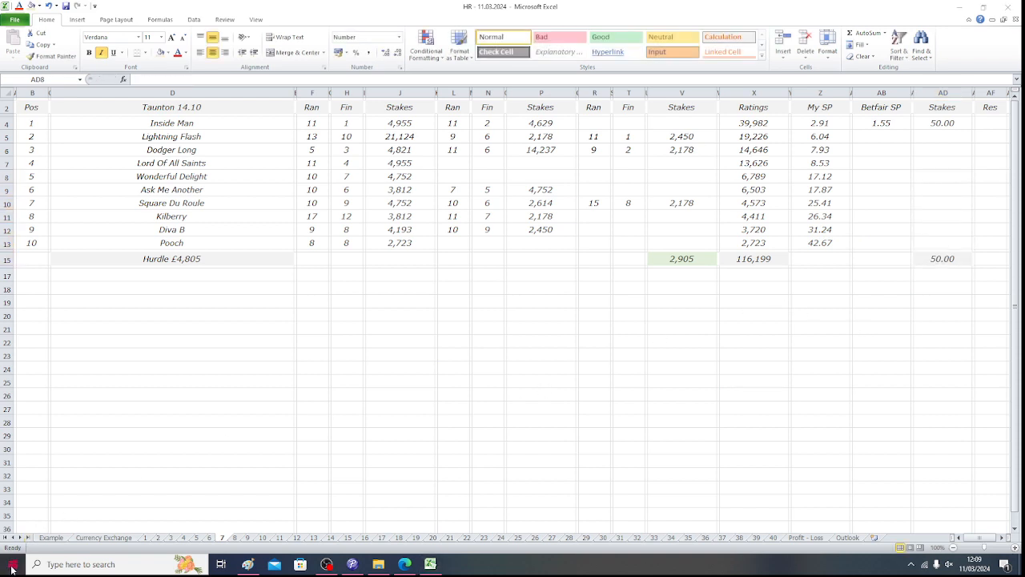
- Open Calculator and work out the return on Inside Man by multiplying 1.55 by 50
{"action": "left_click", "coordinate": [13, 567]}
{"action": "left_click", "coordinate": [307, 516]}
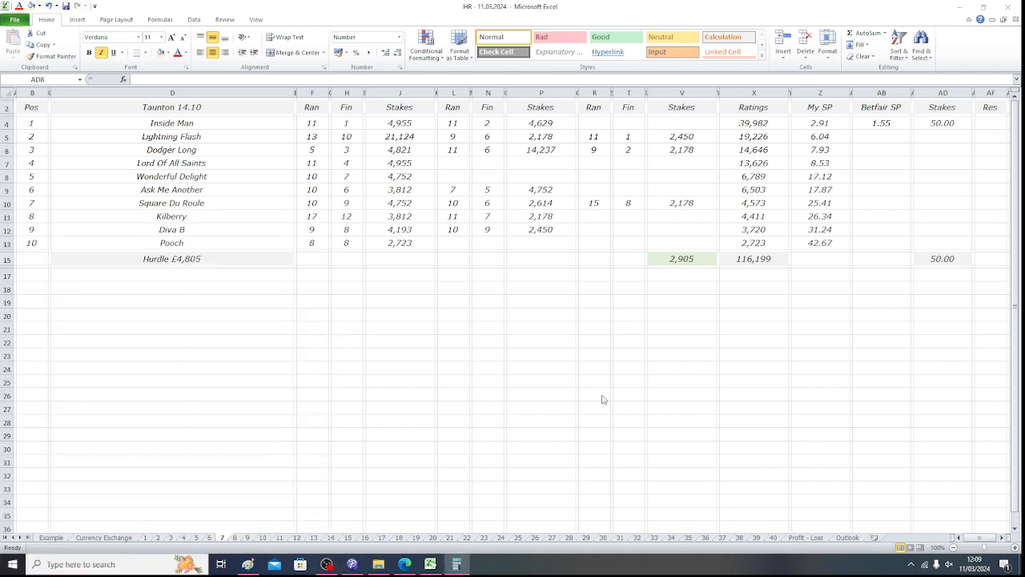
{"action": "left_click", "coordinate": [228, 423]}
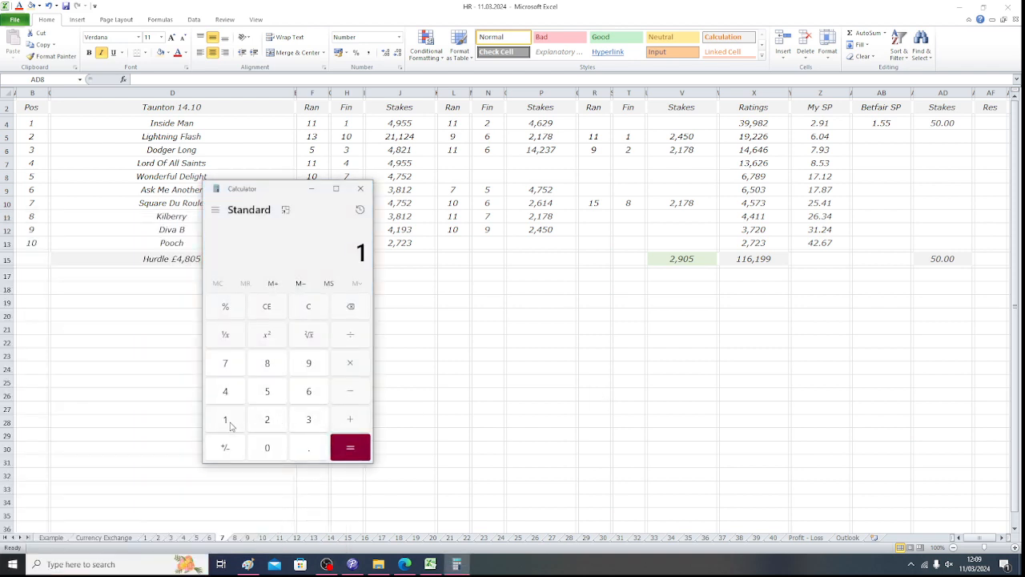
{"action": "left_click", "coordinate": [298, 457]}
{"action": "left_click", "coordinate": [272, 393]}
{"action": "left_click", "coordinate": [273, 393]}
{"action": "left_click", "coordinate": [353, 366]}
{"action": "left_click", "coordinate": [270, 393]}
{"action": "left_click", "coordinate": [264, 449]}
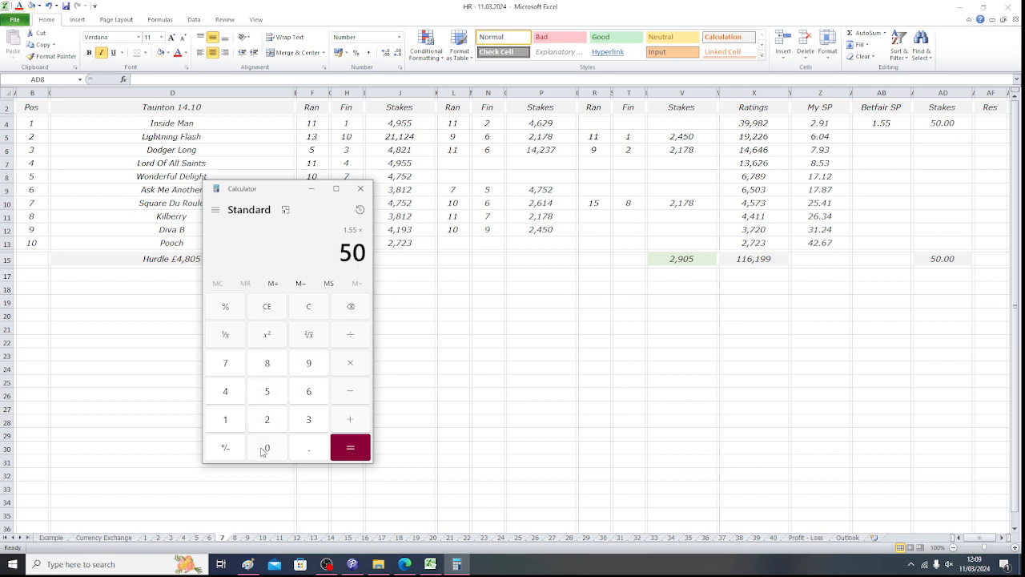
{"action": "left_click", "coordinate": [344, 448]}
- Subtract the 50 stake from the calculated return
{"action": "left_click", "coordinate": [344, 391]}
{"action": "left_click", "coordinate": [278, 396]}
{"action": "left_click", "coordinate": [273, 453]}
{"action": "left_click", "coordinate": [352, 451]}
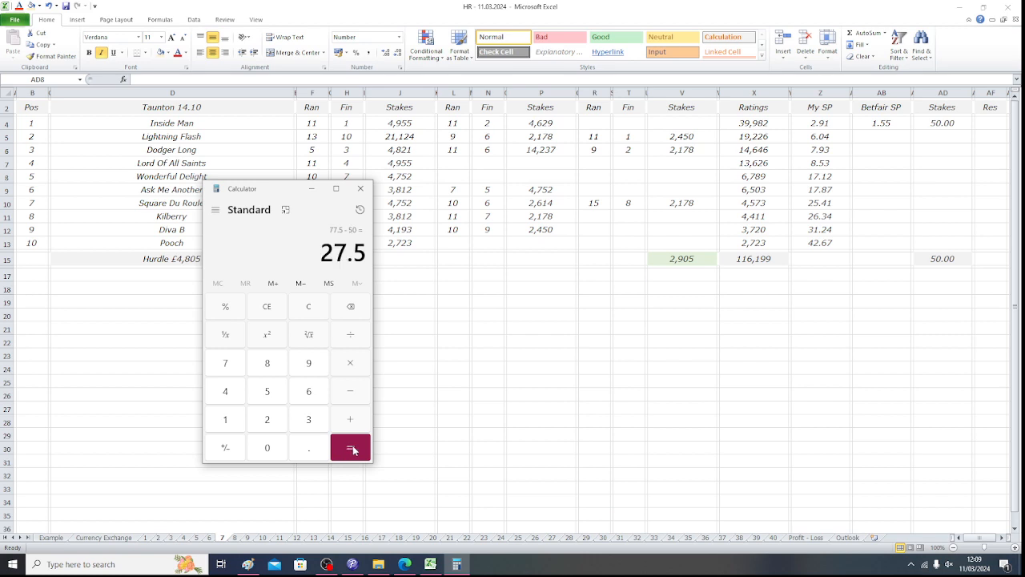
- Multiply the resulting profit by 0.05 in Calculator
{"action": "left_click", "coordinate": [352, 365]}
{"action": "left_click", "coordinate": [306, 450]}
{"action": "left_click", "coordinate": [270, 447]}
{"action": "left_click", "coordinate": [269, 397]}
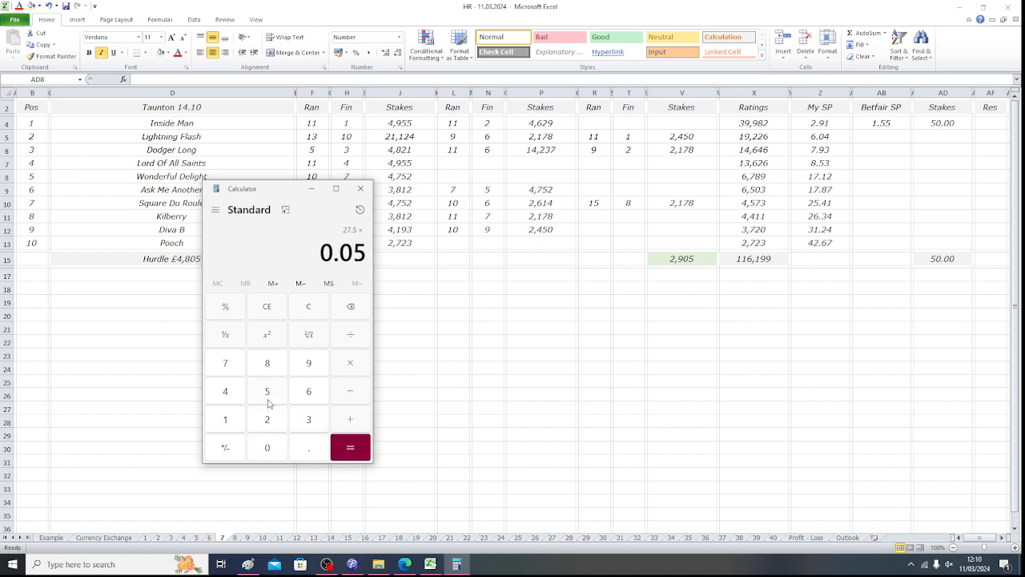
{"action": "left_click", "coordinate": [350, 447]}
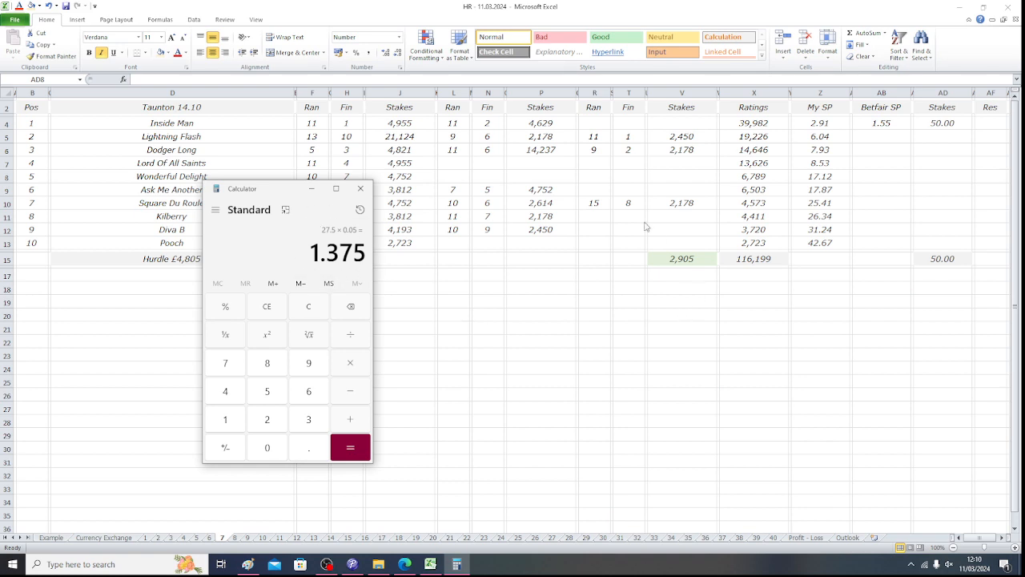
- Return to the Excel workbook, open sheet 8 and examine the Taunton 14.40 race's No Bet note and its unraced runner
{"action": "left_click", "coordinate": [32, 107]}
{"action": "left_click", "coordinate": [30, 106]}
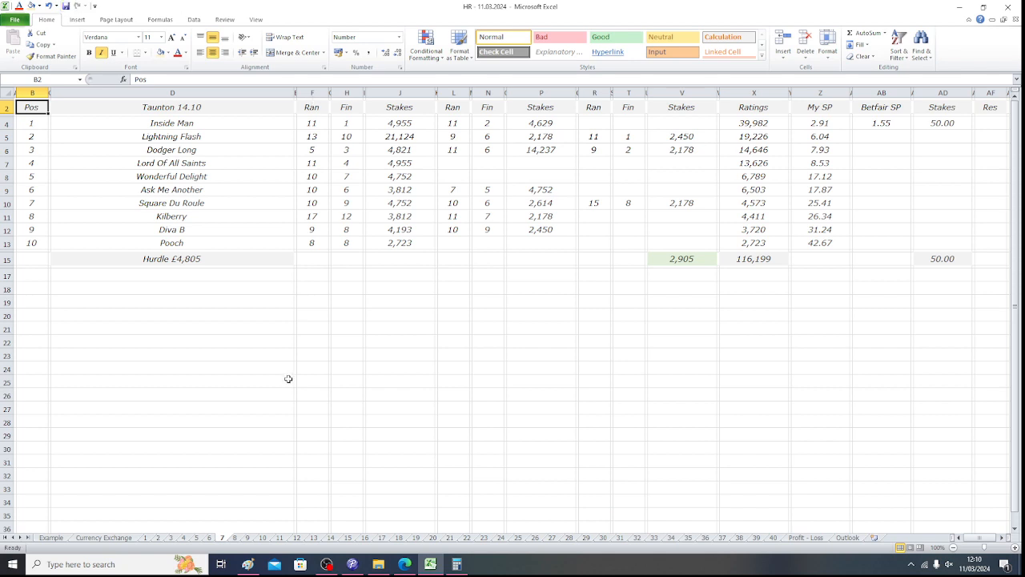
{"action": "left_click", "coordinate": [234, 537]}
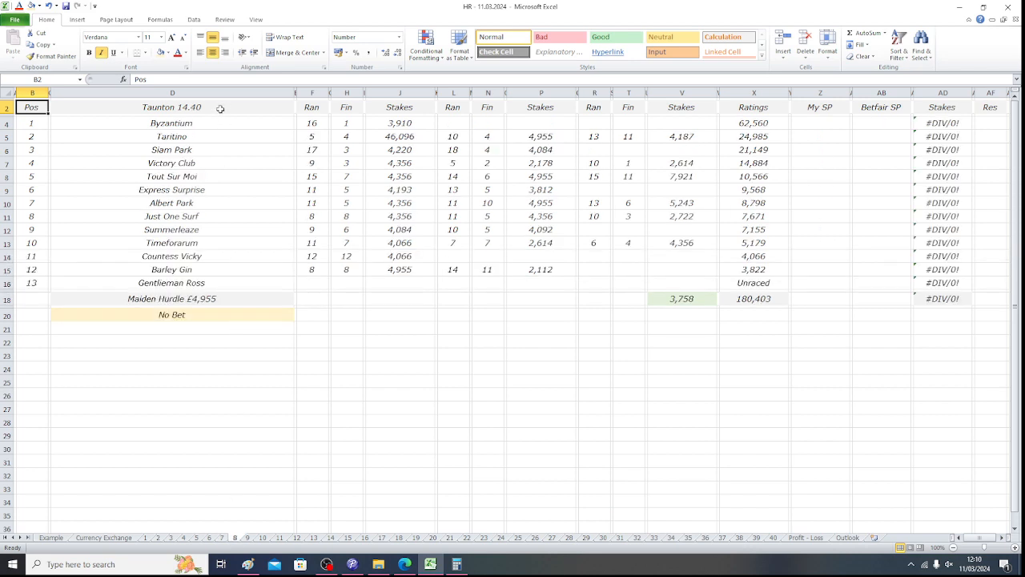
{"action": "left_click", "coordinate": [217, 314]}
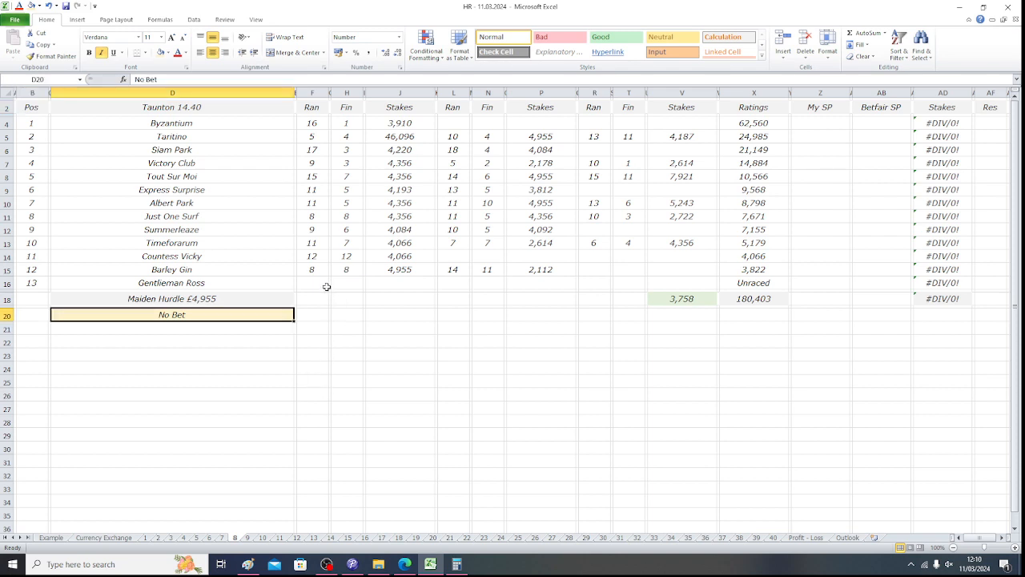
{"action": "left_click", "coordinate": [264, 284]}
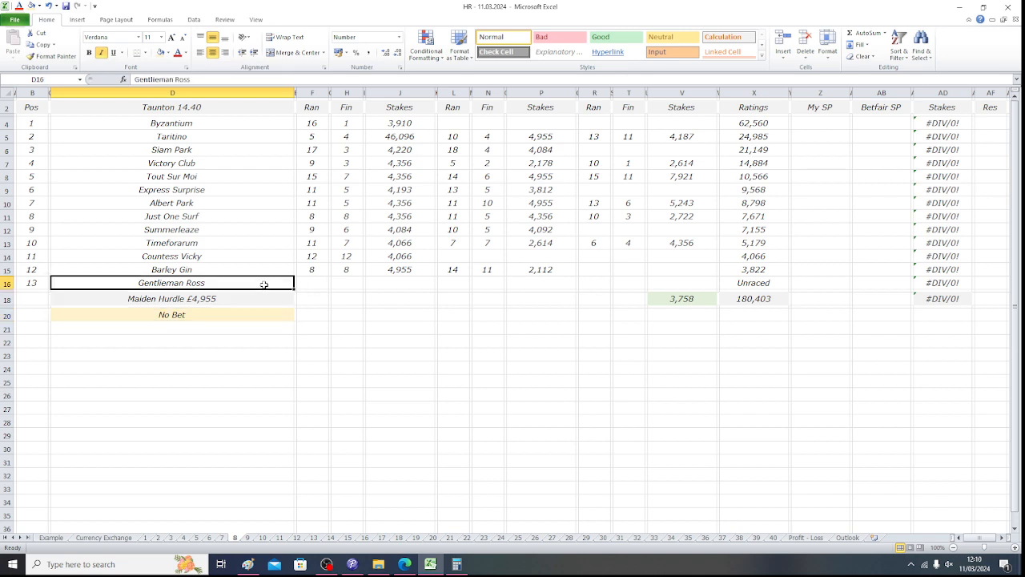
- Examine the unraced runner Gentlieman Ross's row in the Taunton 14.40 sheet, from its form columns to its rating
{"action": "left_click", "coordinate": [731, 283]}
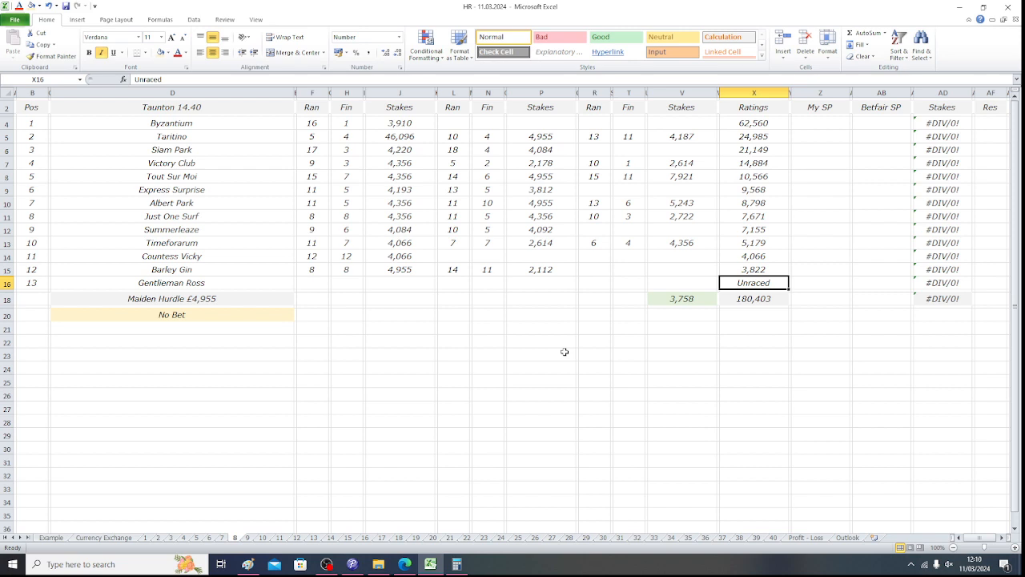
{"action": "key", "text": "Left"}
{"action": "key", "text": "Left"}
{"action": "key", "text": "Left"}
{"action": "key", "text": "Left"}
{"action": "key", "text": "Left"}
{"action": "key", "text": "Left"}
{"action": "key", "text": "Left"}
{"action": "key", "text": "Left"}
{"action": "key", "text": "Left"}
{"action": "key", "text": "Left"}
{"action": "key", "text": "Left"}
{"action": "key", "text": "Left"}
{"action": "key", "text": "Left"}
{"action": "key", "text": "Left"}
{"action": "key", "text": "Left"}
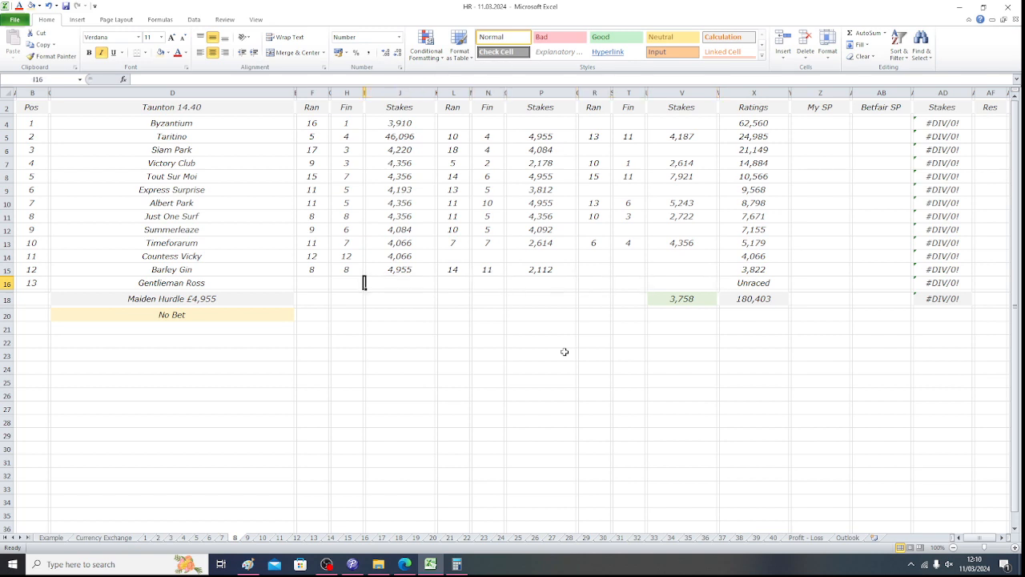
{"action": "key", "text": "Right"}
{"action": "key", "text": "Right"}
{"action": "key", "text": "Right"}
{"action": "key", "text": "Right"}
{"action": "key", "text": "Right"}
{"action": "key", "text": "Right"}
{"action": "key", "text": "Right"}
{"action": "key", "text": "Right"}
{"action": "key", "text": "Right"}
{"action": "key", "text": "Right"}
{"action": "key", "text": "Right"}
{"action": "key", "text": "Right"}
{"action": "key", "text": "Right"}
{"action": "key", "text": "Right"}
{"action": "key", "text": "Right"}
{"action": "key", "text": "Right"}
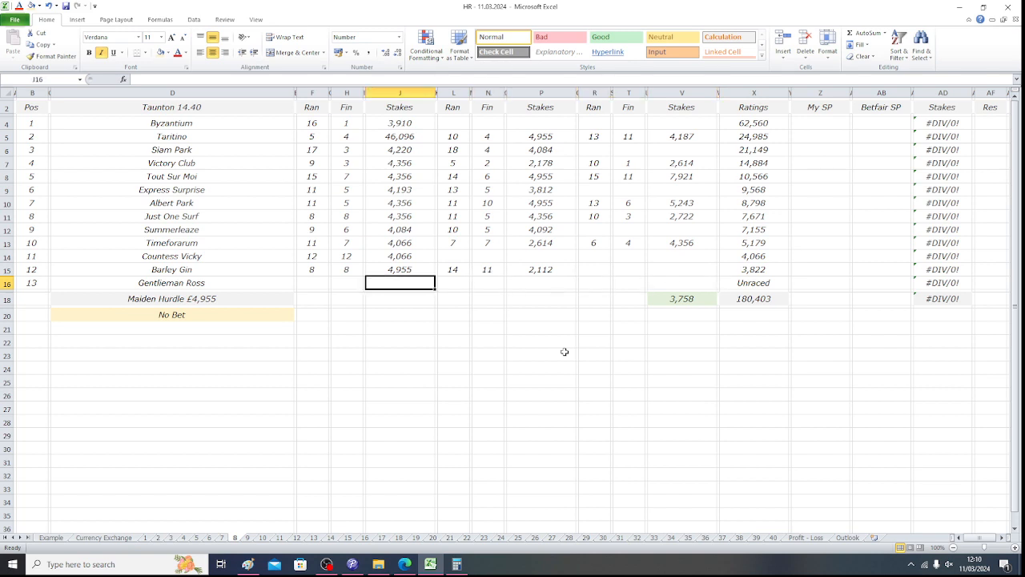
{"action": "key", "text": "Left"}
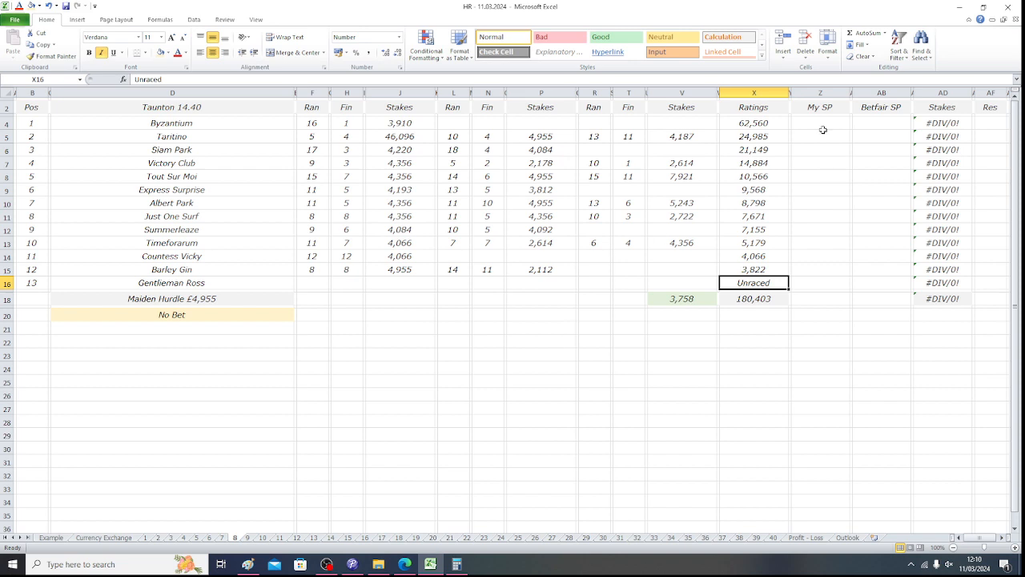
- Switch to Betfair in the browser, check the 14:40 Taunton win market odds, and return to sheet 8 in Excel
{"action": "left_click", "coordinate": [861, 123]}
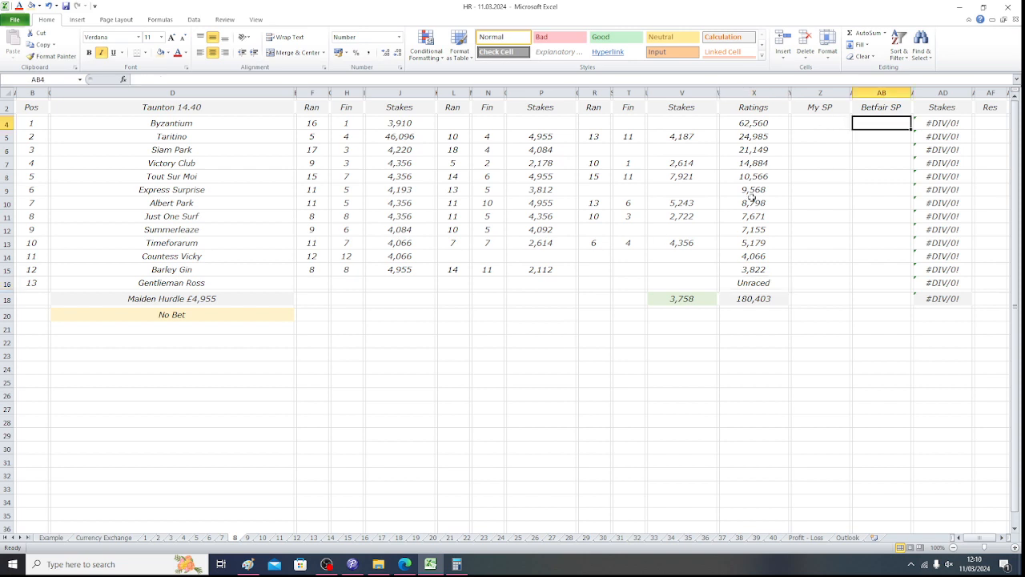
{"action": "left_click", "coordinate": [404, 564]}
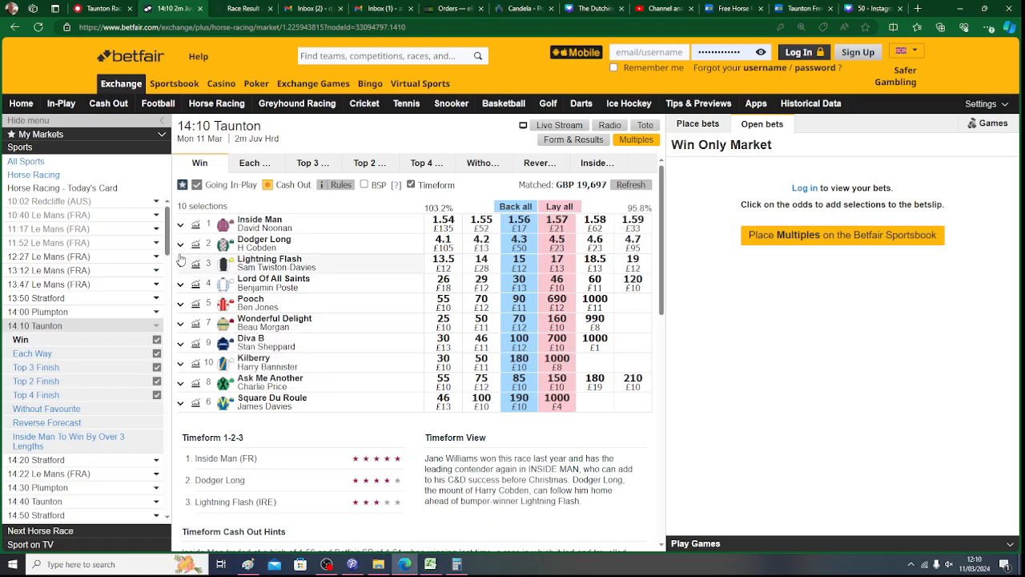
{"action": "left_click_drag", "start_coordinate": [169, 243], "coordinate": [169, 281]}
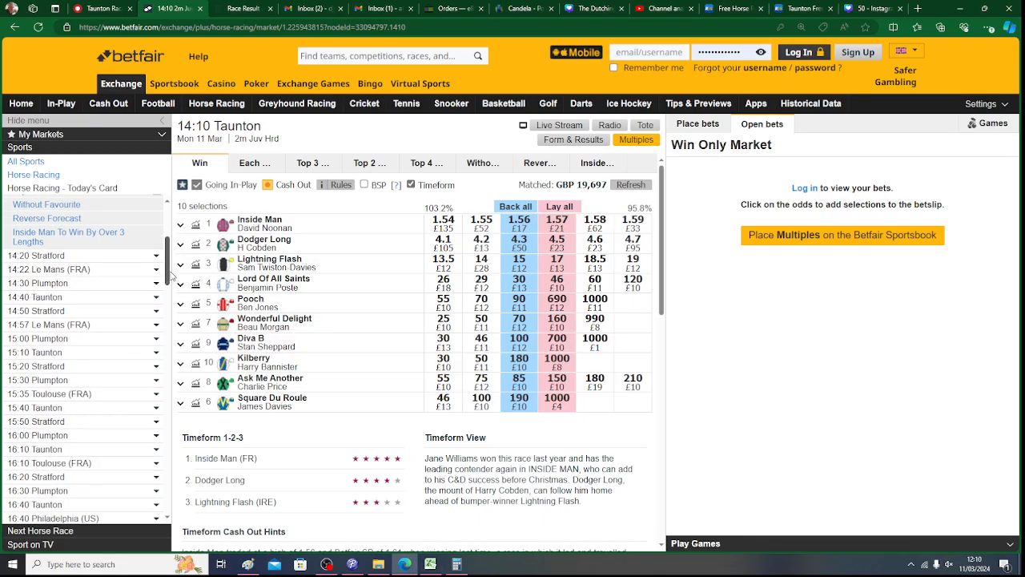
{"action": "left_click", "coordinate": [54, 301]}
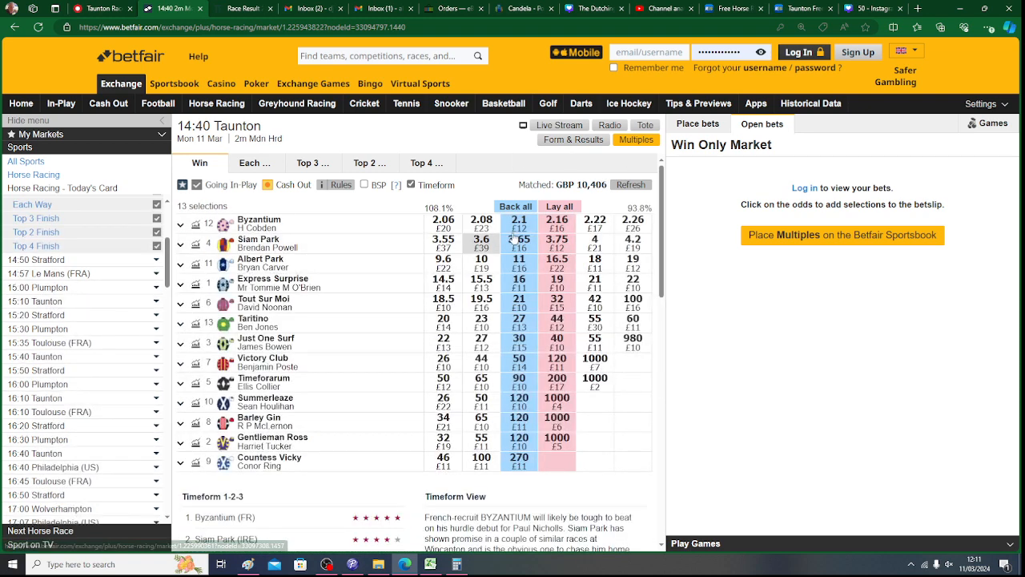
{"action": "left_click", "coordinate": [430, 565]}
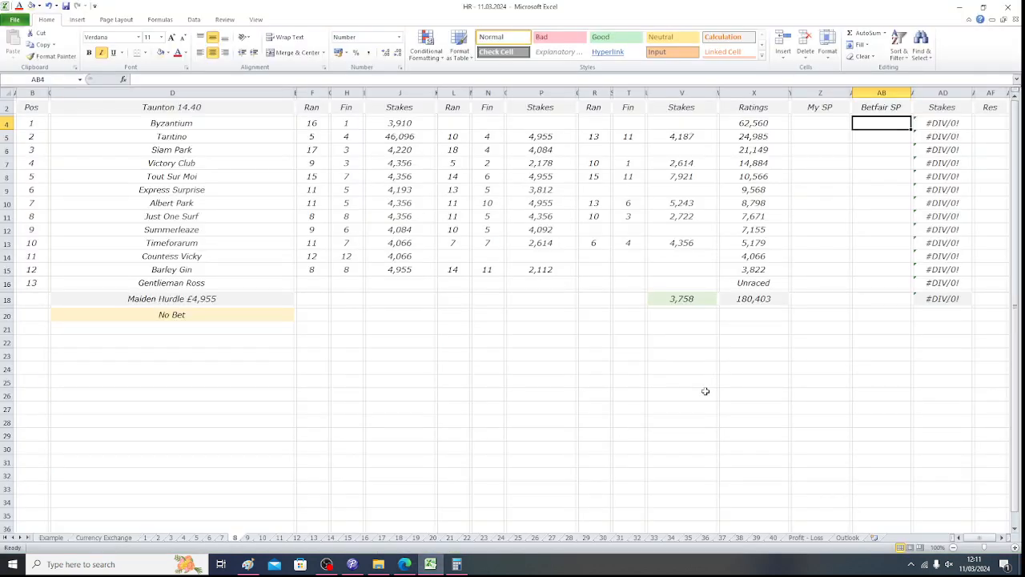
{"action": "left_click", "coordinate": [23, 107]}
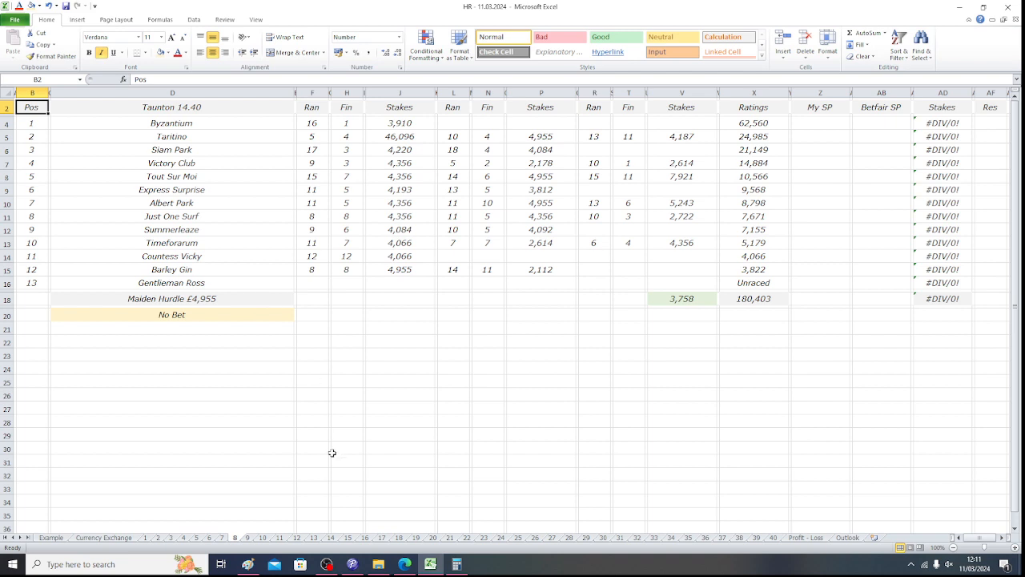
- On sheet 9, enter 5.8 as Centara's Betfair SP, taken from the 15:10 Taunton market on Betfair
{"action": "left_click", "coordinate": [249, 539]}
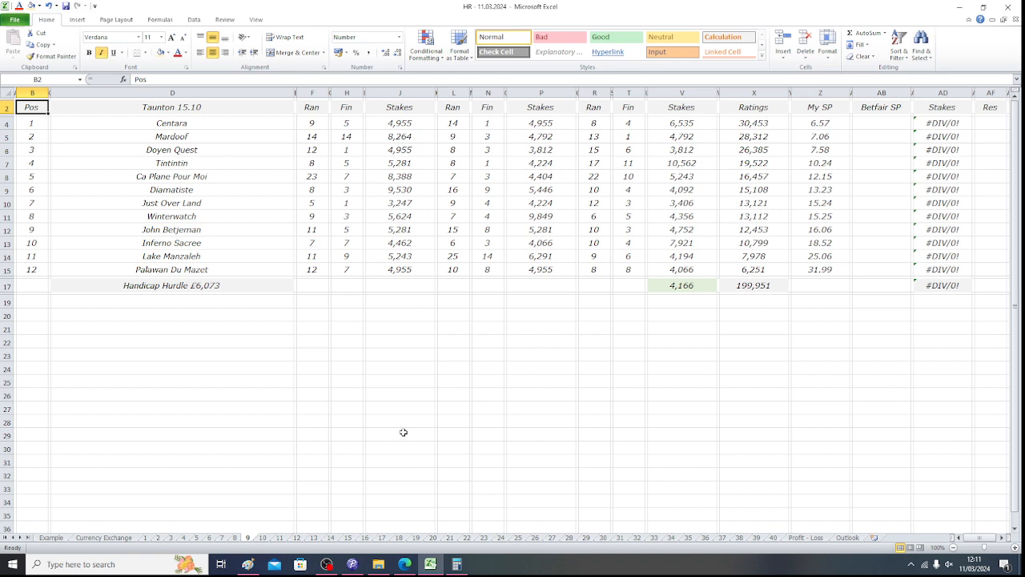
{"action": "left_click", "coordinate": [868, 119]}
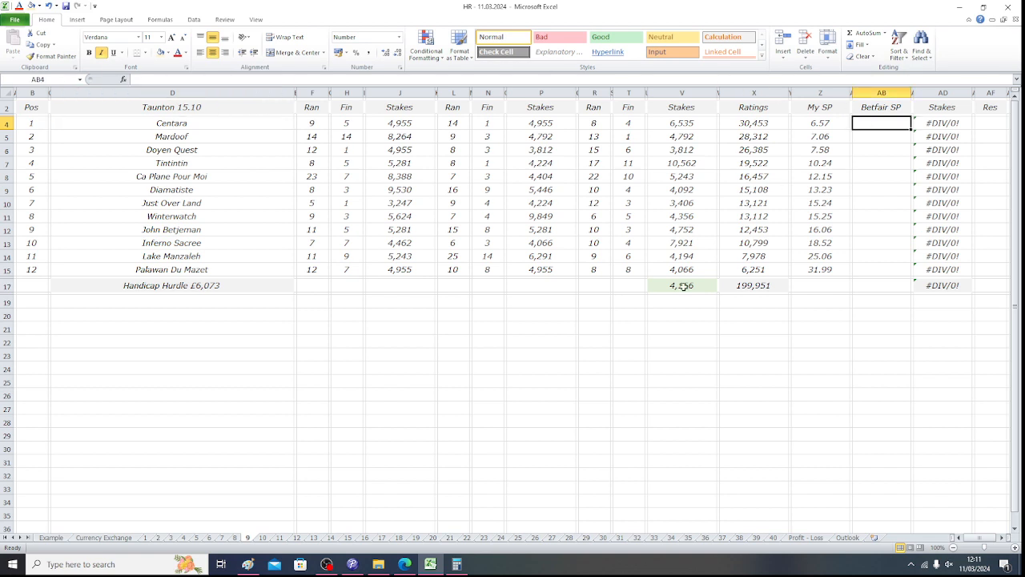
{"action": "left_click", "coordinate": [404, 564]}
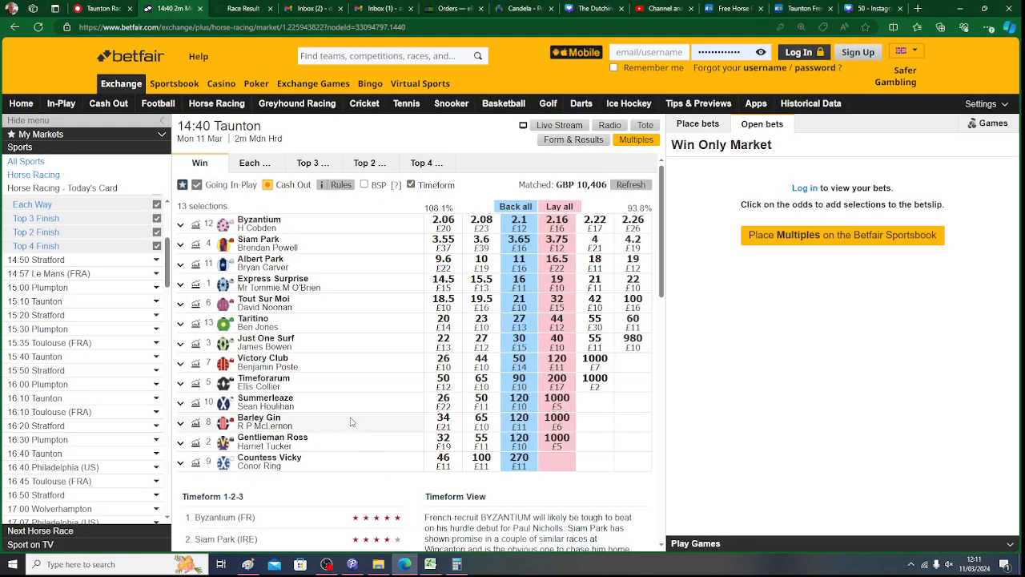
{"action": "left_click", "coordinate": [60, 307]}
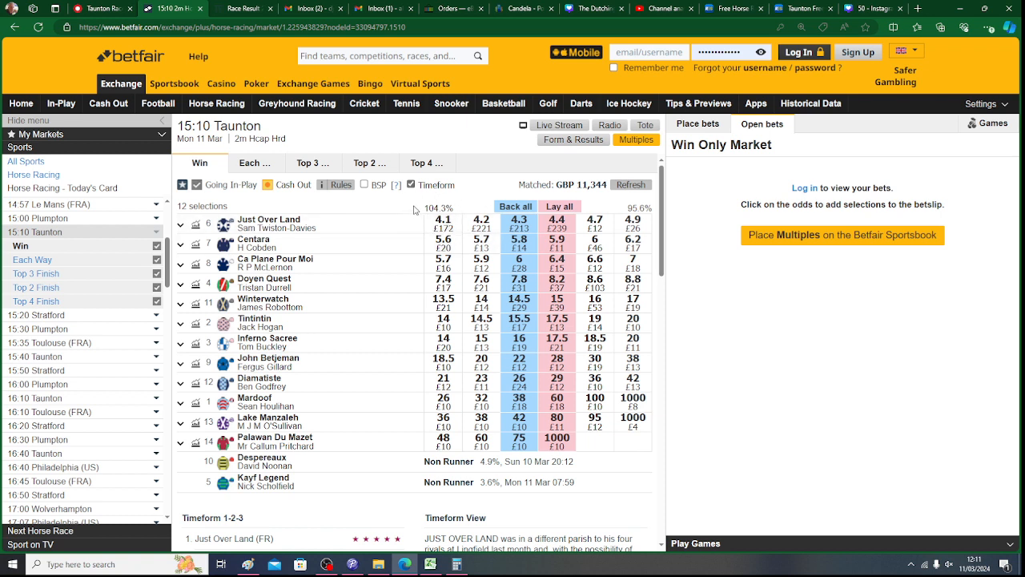
{"action": "left_click", "coordinate": [433, 565]}
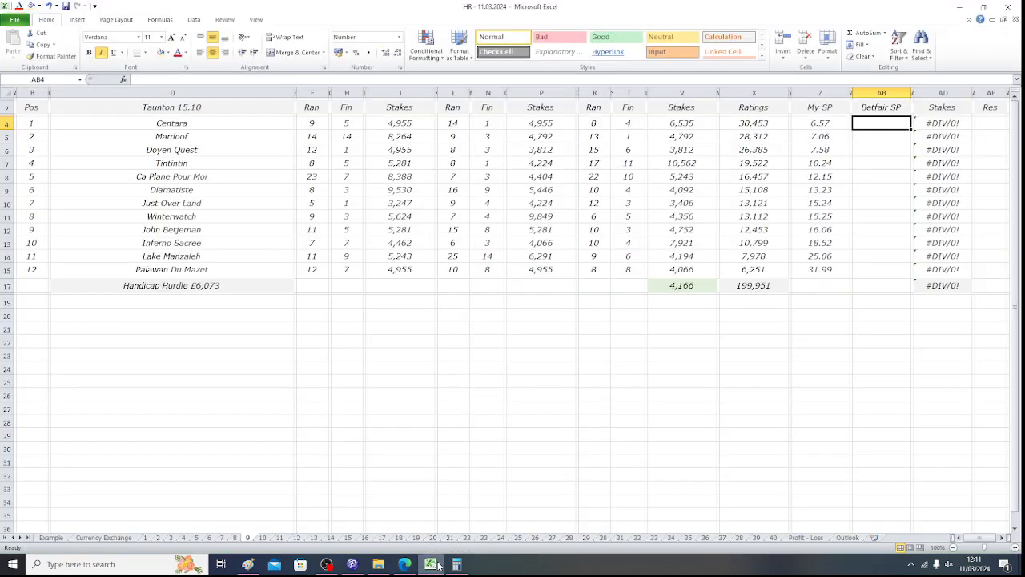
{"action": "type", "text": "5.8"}
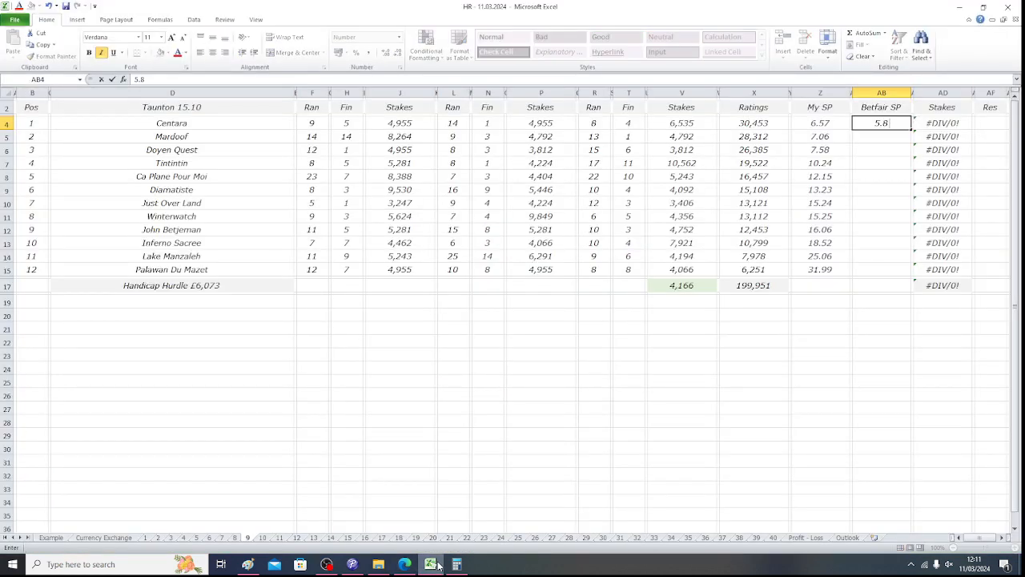
{"action": "key", "text": "Return"}
{"action": "key", "text": "Right"}
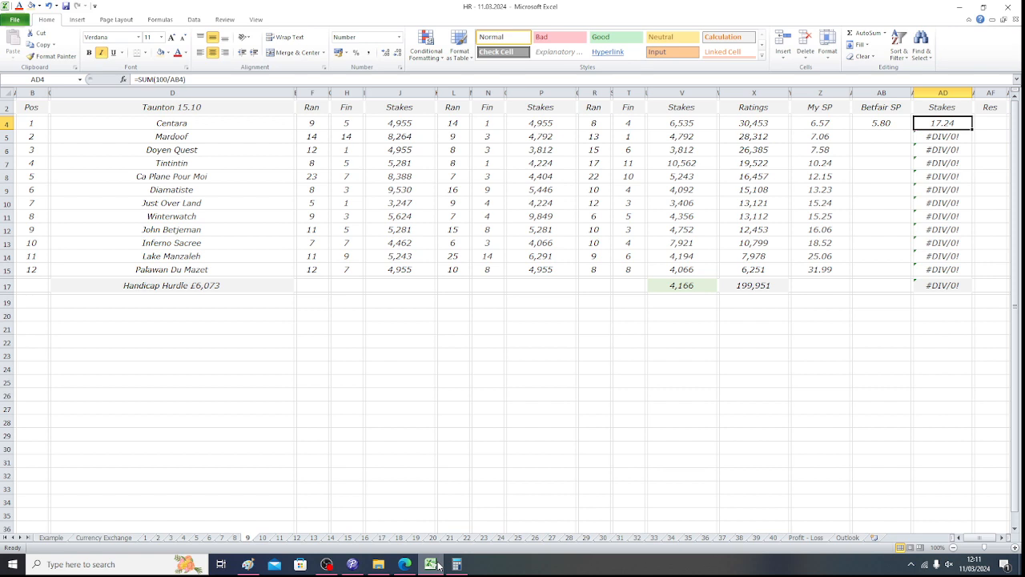
- Examine Centara's Betfair SP and the stake formulas of the Taunton 15.10 runners down to Diamatiste
{"action": "key", "text": "Down"}
{"action": "key", "text": "Up"}
{"action": "key", "text": "Left"}
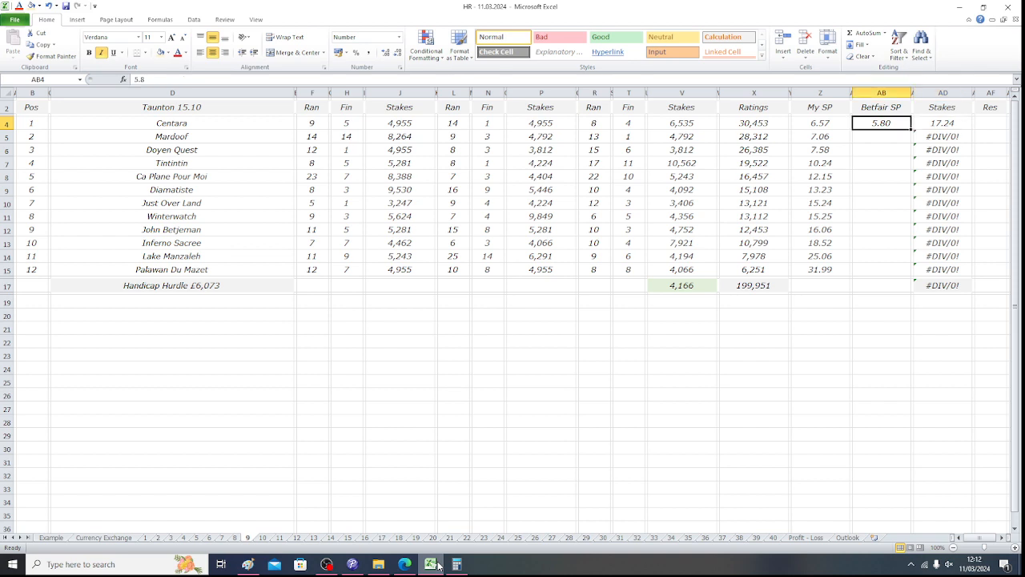
{"action": "key", "text": "Right"}
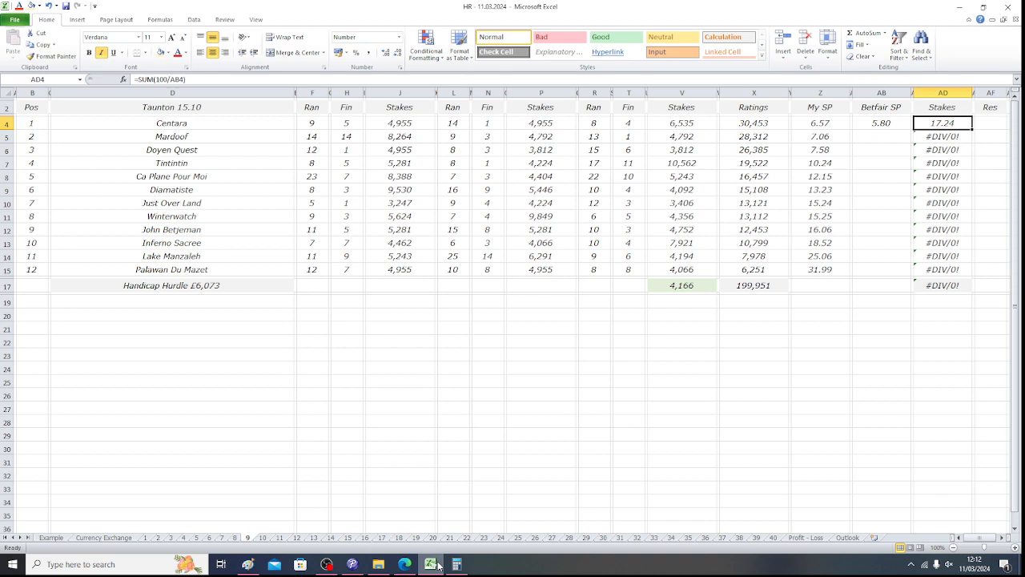
{"action": "key", "text": "Down"}
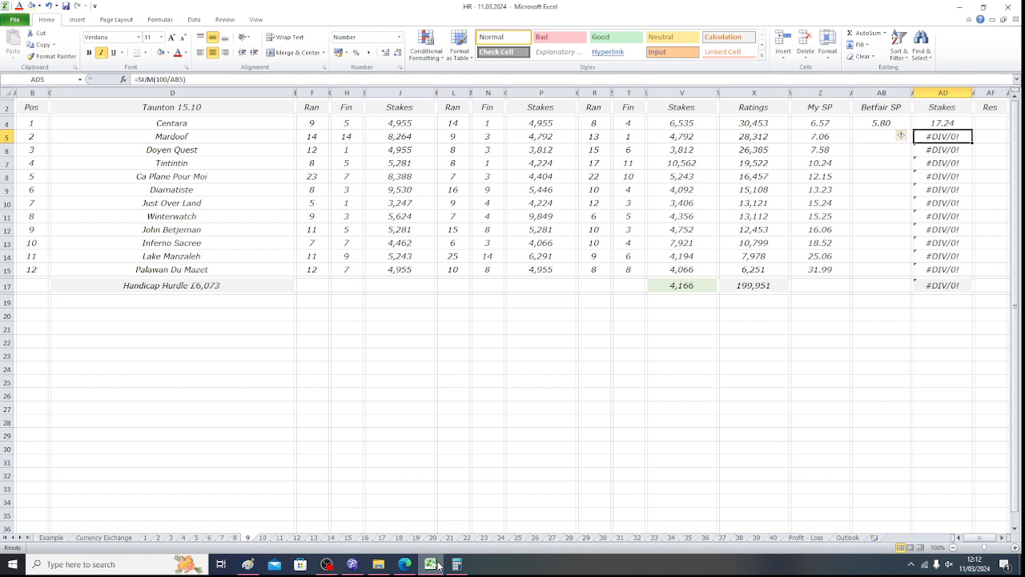
{"action": "key", "text": "Down"}
{"action": "key", "text": "Down"}
{"action": "key", "text": "Down"}
{"action": "key", "text": "Down"}
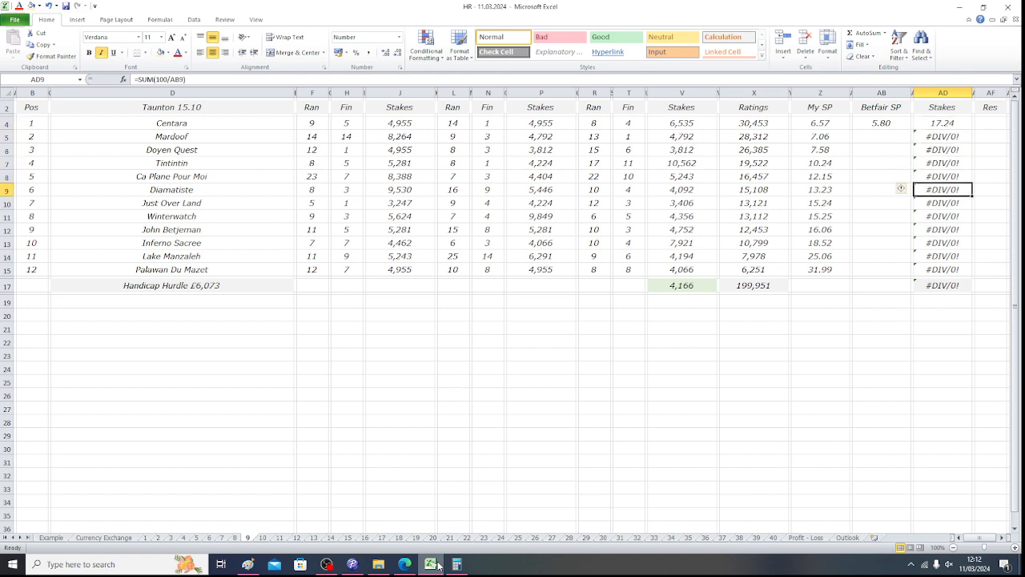
{"action": "key", "text": "Up"}
{"action": "key", "text": "Up"}
{"action": "key", "text": "Up"}
{"action": "key", "text": "Up"}
{"action": "key", "text": "Up"}
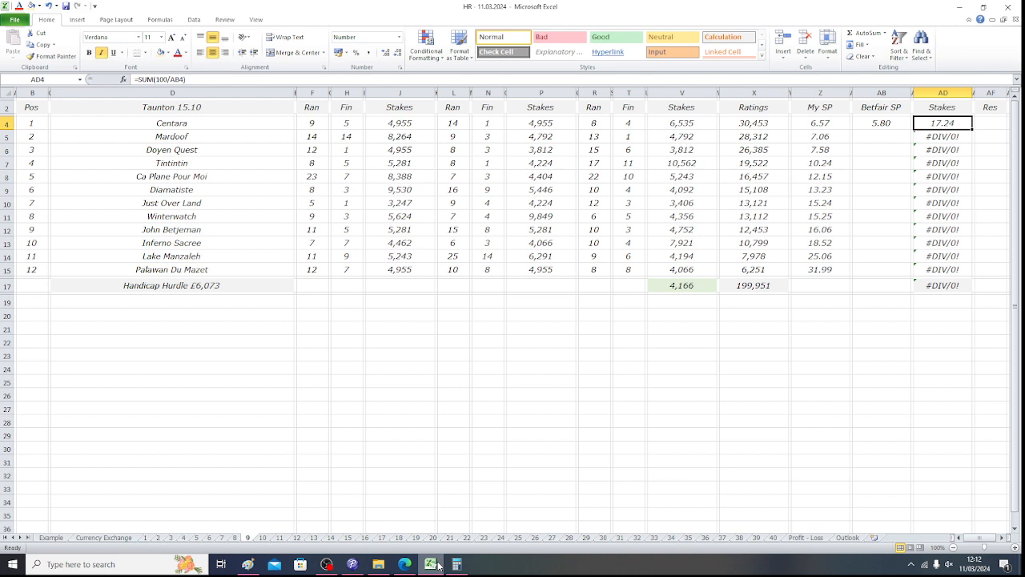
- Look up Mardoof's back price in Betfair's 15:10 Taunton market and enter 38 as its Betfair SP on sheet 9
{"action": "key", "text": "Down"}
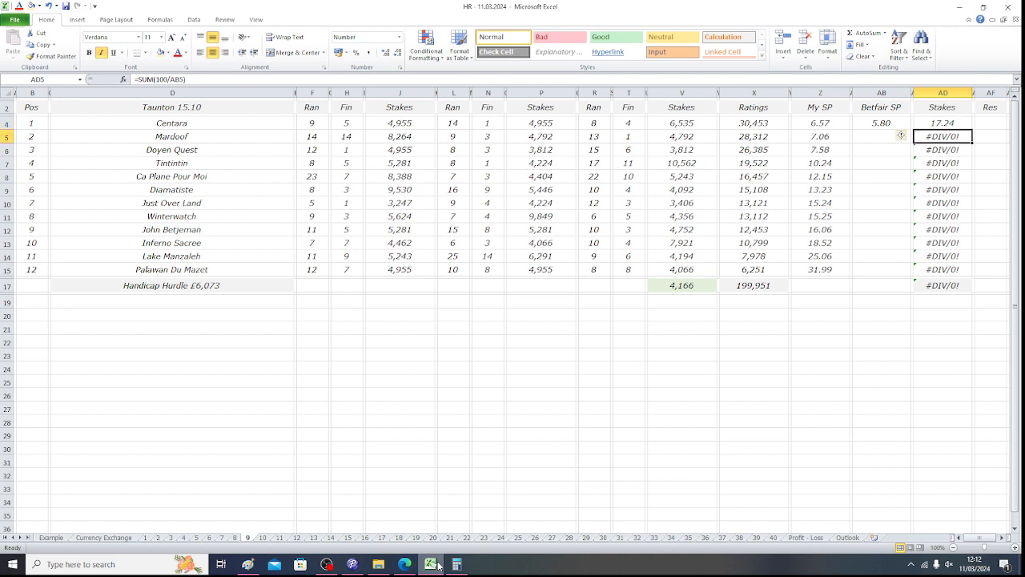
{"action": "key", "text": "Left"}
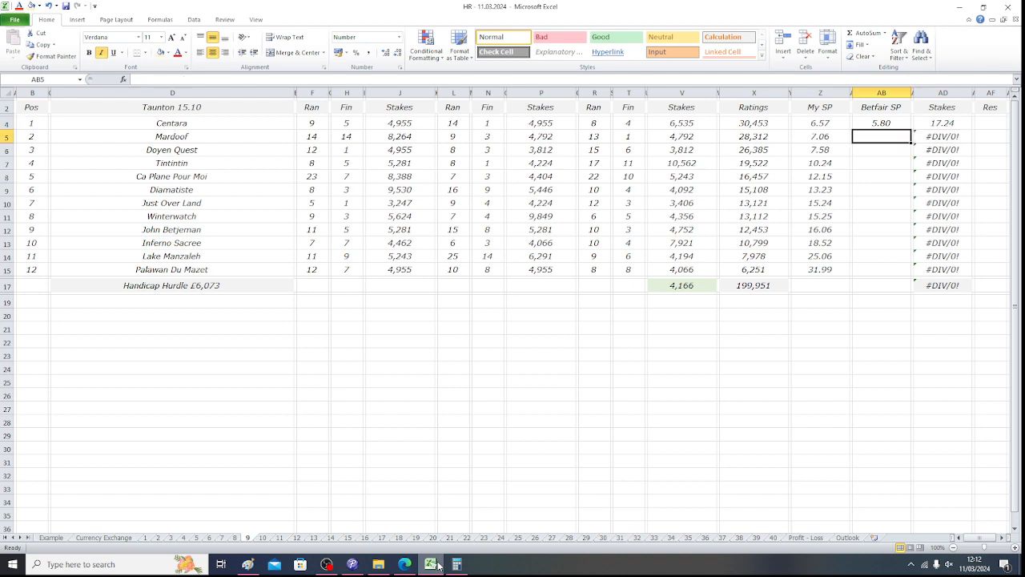
{"action": "left_click", "coordinate": [200, 135]}
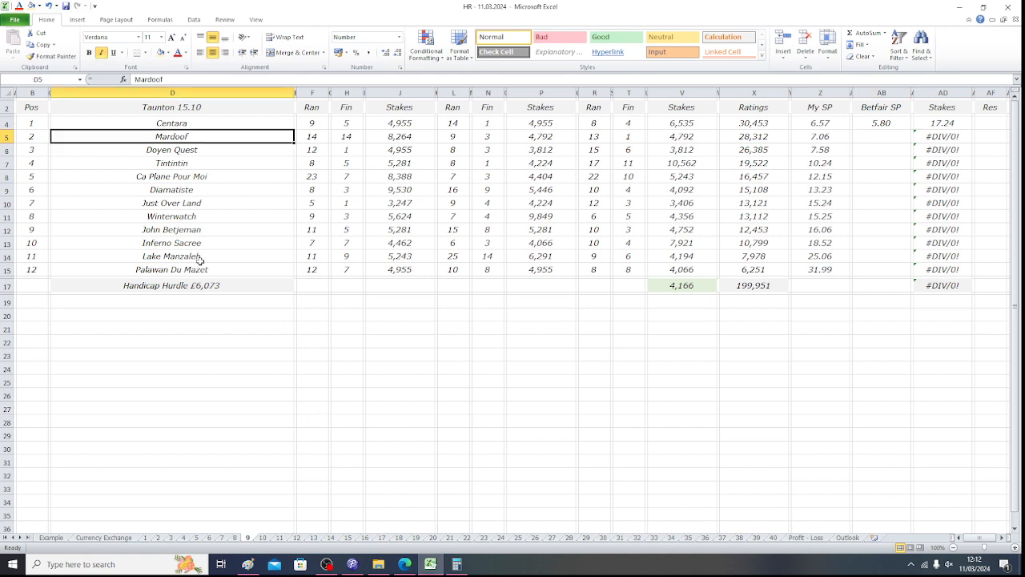
{"action": "left_click", "coordinate": [407, 565]}
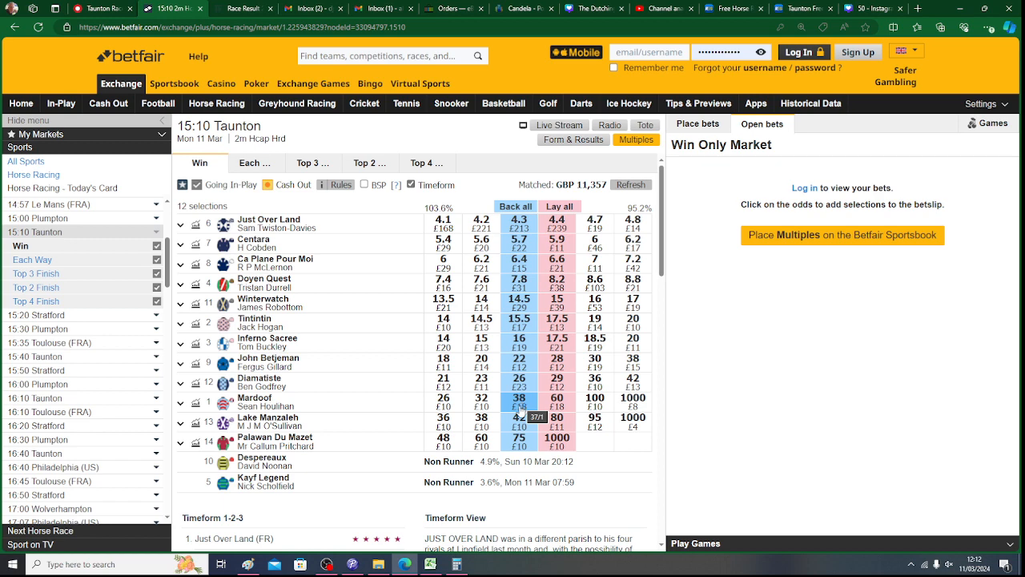
{"action": "left_click", "coordinate": [430, 565]}
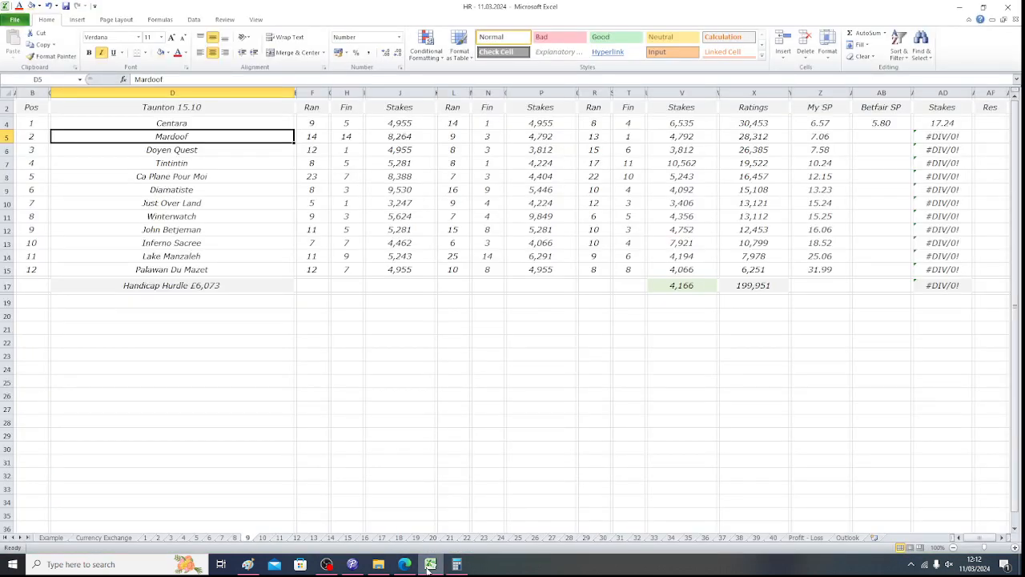
{"action": "key", "text": "Right"}
{"action": "key", "text": "Right"}
{"action": "key", "text": "Right"}
{"action": "key", "text": "Right"}
{"action": "key", "text": "Right"}
{"action": "key", "text": "Right"}
{"action": "key", "text": "Right"}
{"action": "key", "text": "Right"}
{"action": "key", "text": "Right"}
{"action": "key", "text": "Right"}
{"action": "key", "text": "Right"}
{"action": "key", "text": "Right"}
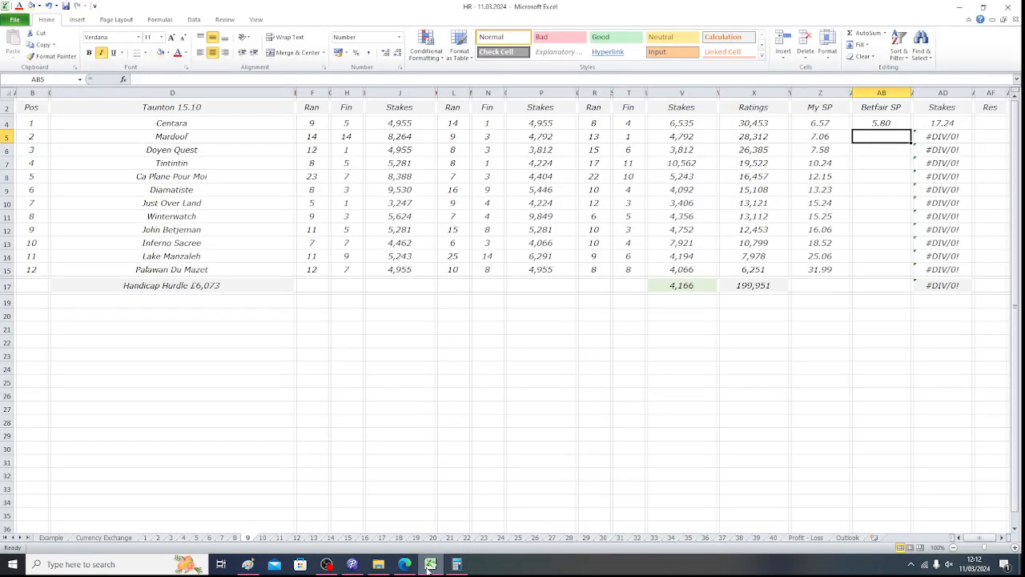
{"action": "type", "text": "38"}
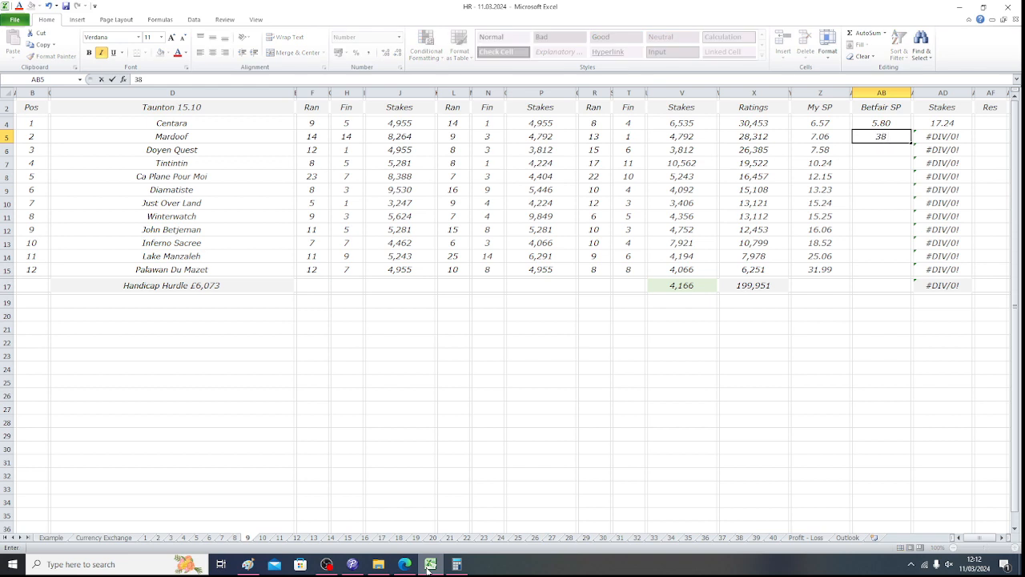
{"action": "key", "text": "Right"}
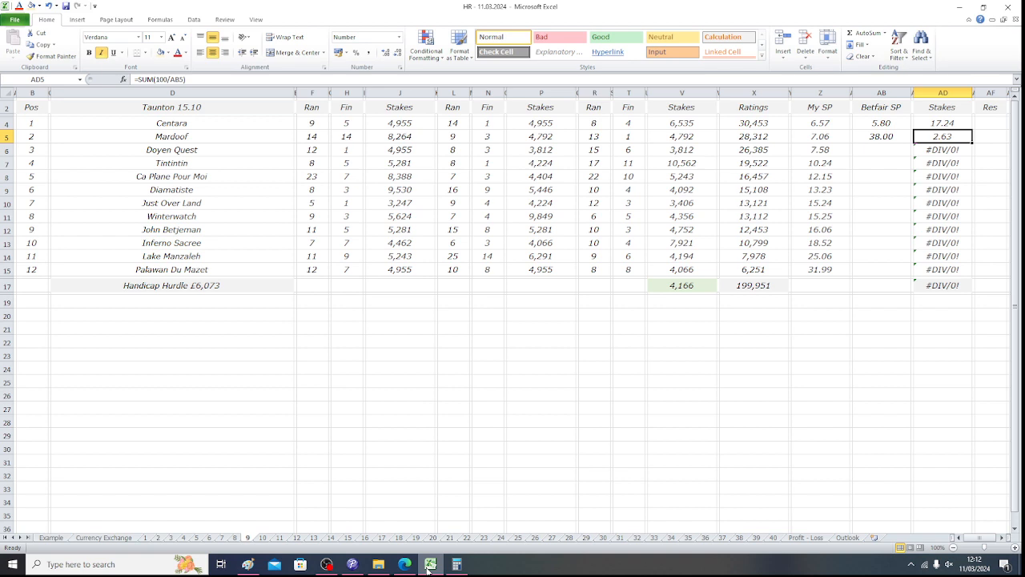
- Look up Doyen Quest's back price in Betfair's 15:10 Taunton market and enter 7.8 as its Betfair SP on sheet 9
{"action": "key", "text": "Down"}
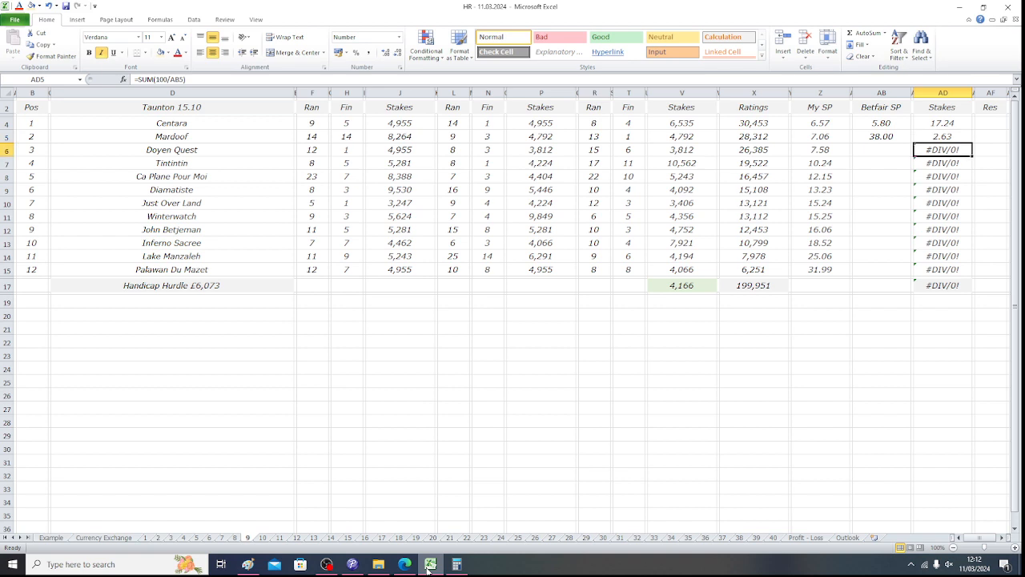
{"action": "key", "text": "Left"}
{"action": "key", "text": "Left"}
{"action": "key", "text": "Left"}
{"action": "key", "text": "Left"}
{"action": "key", "text": "Left"}
{"action": "key", "text": "Left"}
{"action": "key", "text": "Left"}
{"action": "key", "text": "Left"}
{"action": "key", "text": "Left"}
{"action": "key", "text": "Left"}
{"action": "key", "text": "Left"}
{"action": "key", "text": "Left"}
{"action": "key", "text": "Left"}
{"action": "key", "text": "Left"}
{"action": "key", "text": "Left"}
{"action": "key", "text": "Left"}
{"action": "key", "text": "Left"}
{"action": "key", "text": "Left"}
{"action": "key", "text": "Left"}
{"action": "key", "text": "Left"}
{"action": "key", "text": "Left"}
{"action": "key", "text": "Left"}
{"action": "key", "text": "Left"}
{"action": "key", "text": "Left"}
{"action": "key", "text": "Left"}
{"action": "key", "text": "Left"}
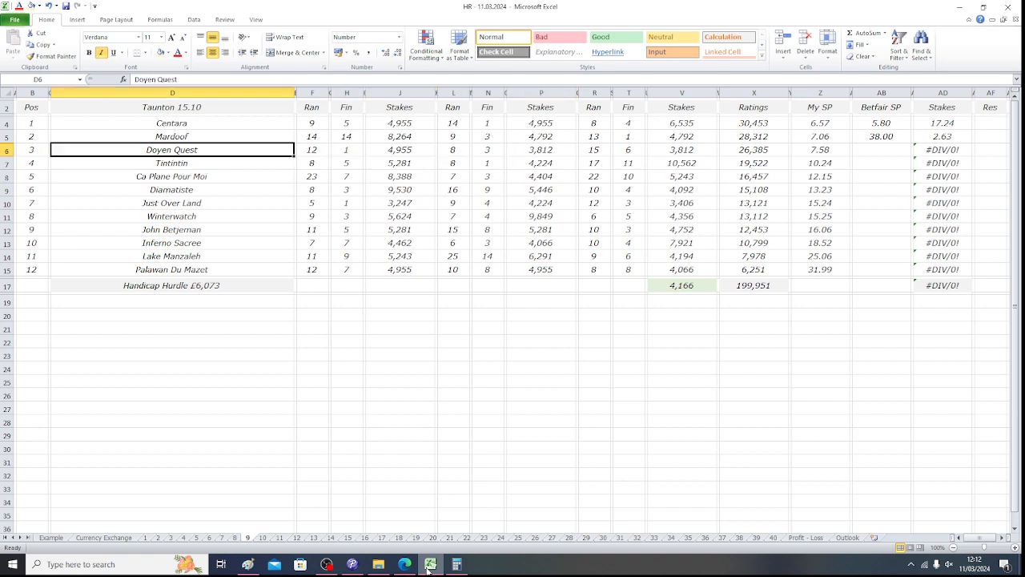
{"action": "key", "text": "Left"}
{"action": "key", "text": "Right"}
{"action": "key", "text": "Right"}
{"action": "key", "text": "Right"}
{"action": "key", "text": "Right"}
{"action": "key", "text": "Right"}
{"action": "key", "text": "Right"}
{"action": "key", "text": "Right"}
{"action": "key", "text": "Right"}
{"action": "key", "text": "Right"}
{"action": "key", "text": "Right"}
{"action": "key", "text": "Right"}
{"action": "key", "text": "Right"}
{"action": "key", "text": "Right"}
{"action": "key", "text": "Right"}
{"action": "key", "text": "Right"}
{"action": "key", "text": "Right"}
{"action": "key", "text": "Right"}
{"action": "key", "text": "Right"}
{"action": "key", "text": "Right"}
{"action": "key", "text": "Right"}
{"action": "key", "text": "Right"}
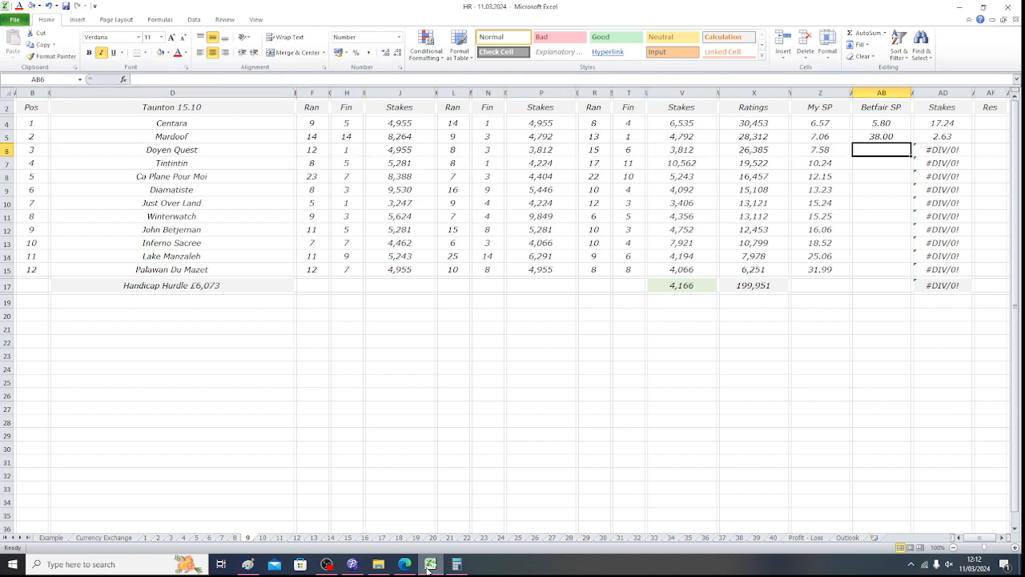
{"action": "left_click", "coordinate": [406, 565]}
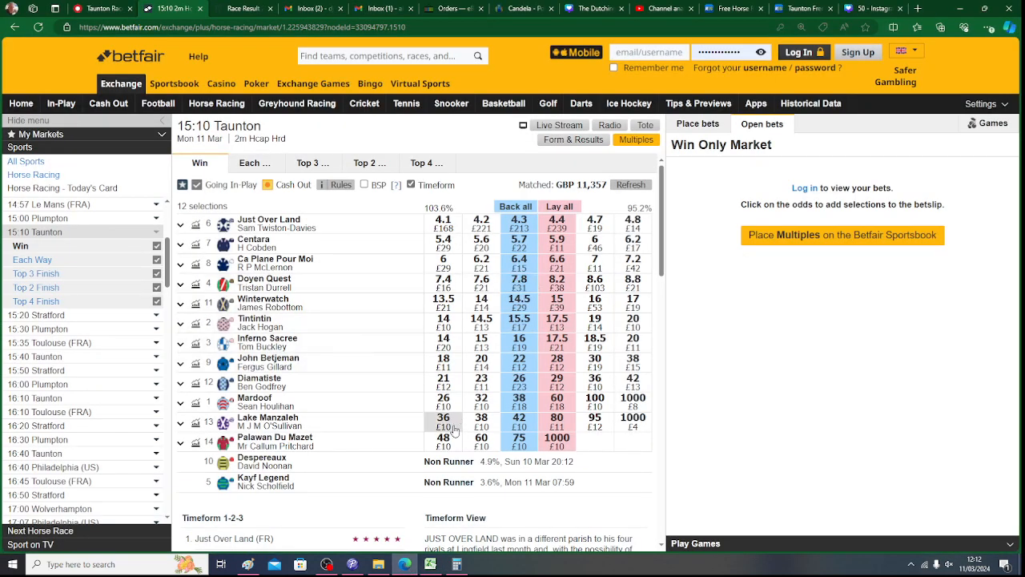
{"action": "left_click", "coordinate": [430, 564]}
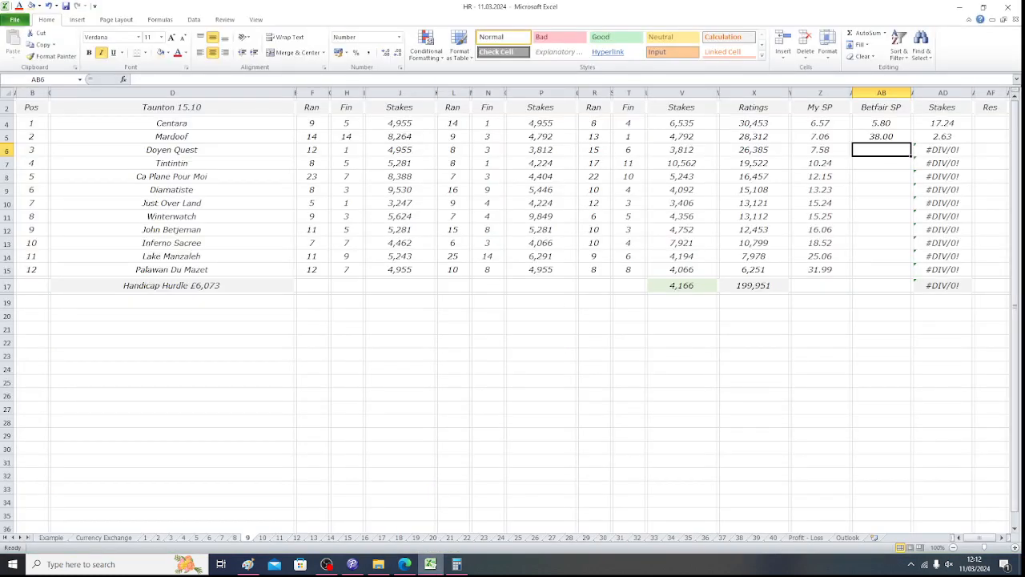
{"action": "type", "text": "7.8"}
{"action": "key", "text": "Tab"}
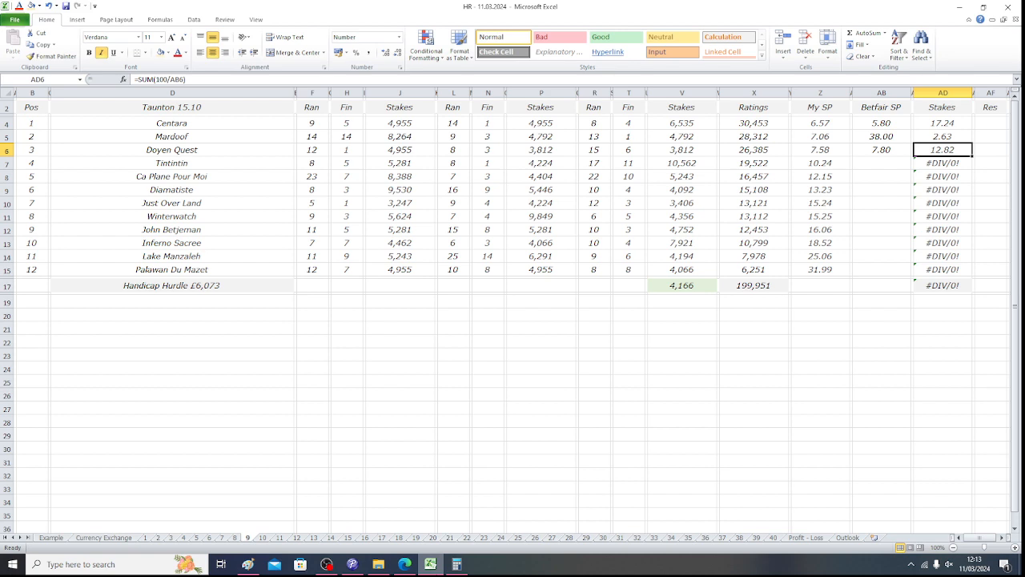
- Enter 15.5 as Tintintin's Betfair SP, taken from Betfair's 15:10 Taunton market, and check the sum of the first four stakes
{"action": "key", "text": "Down"}
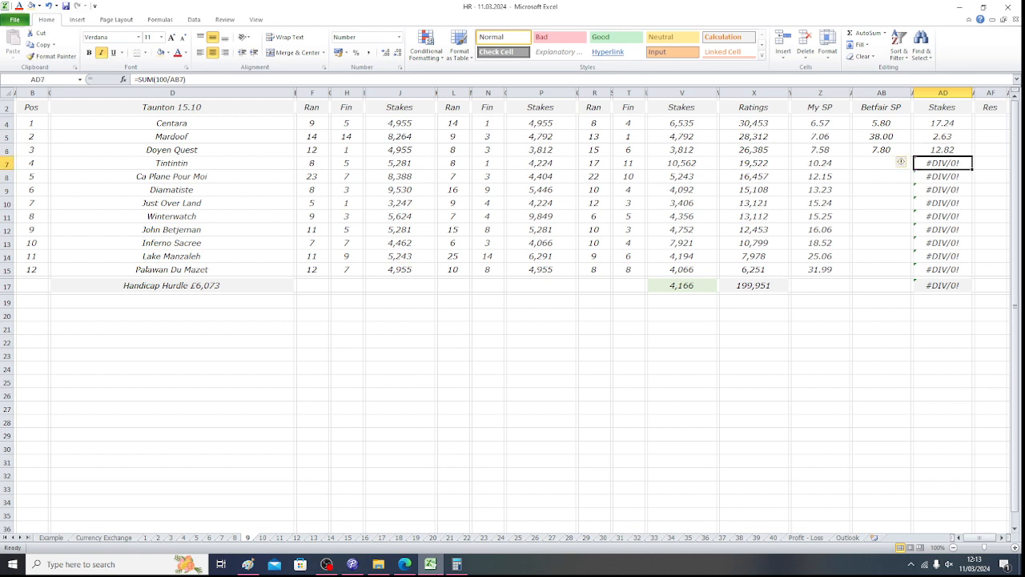
{"action": "key", "text": "Left"}
{"action": "key", "text": "Left"}
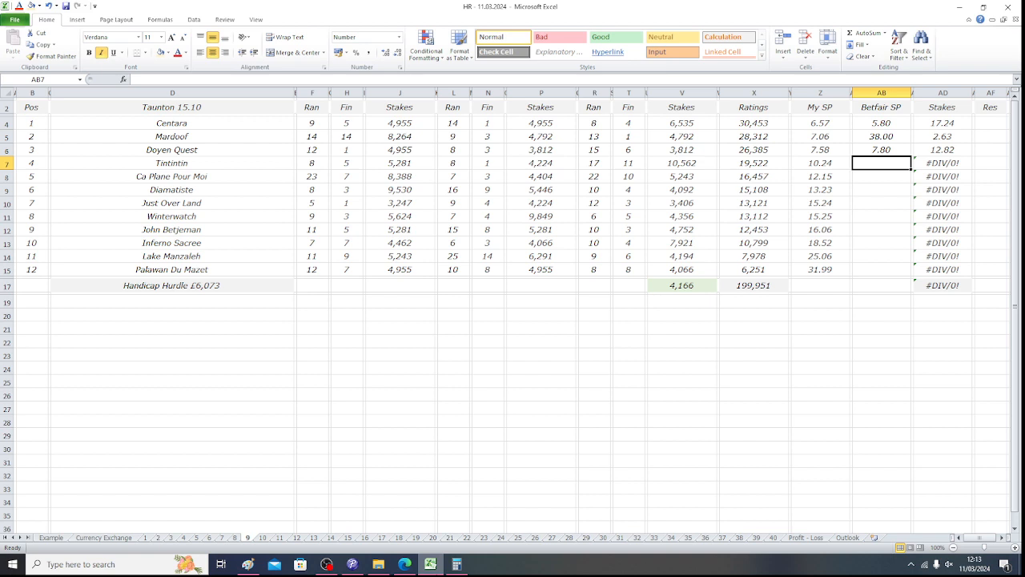
{"action": "left_click", "coordinate": [208, 163]}
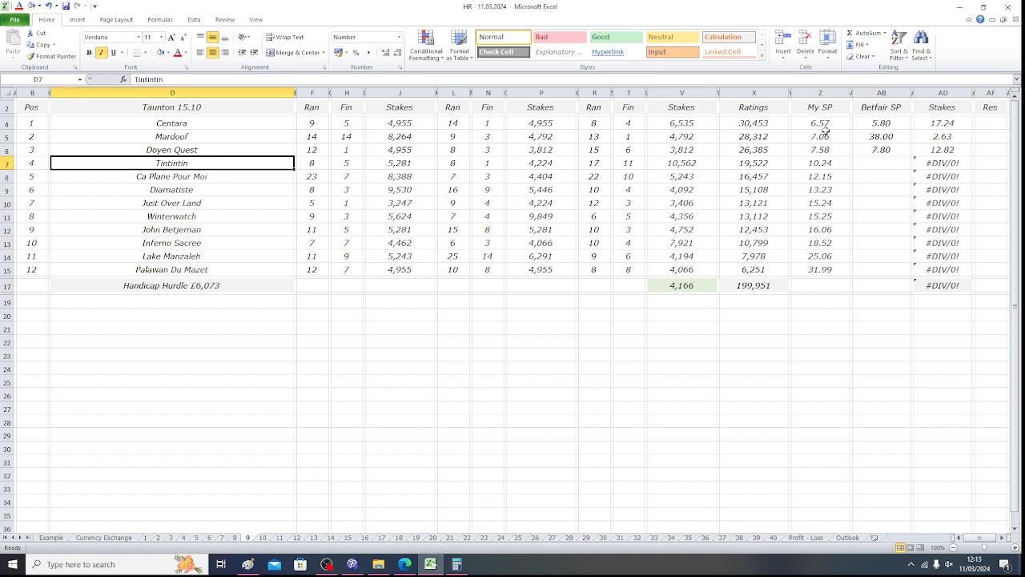
{"action": "left_click", "coordinate": [866, 164]}
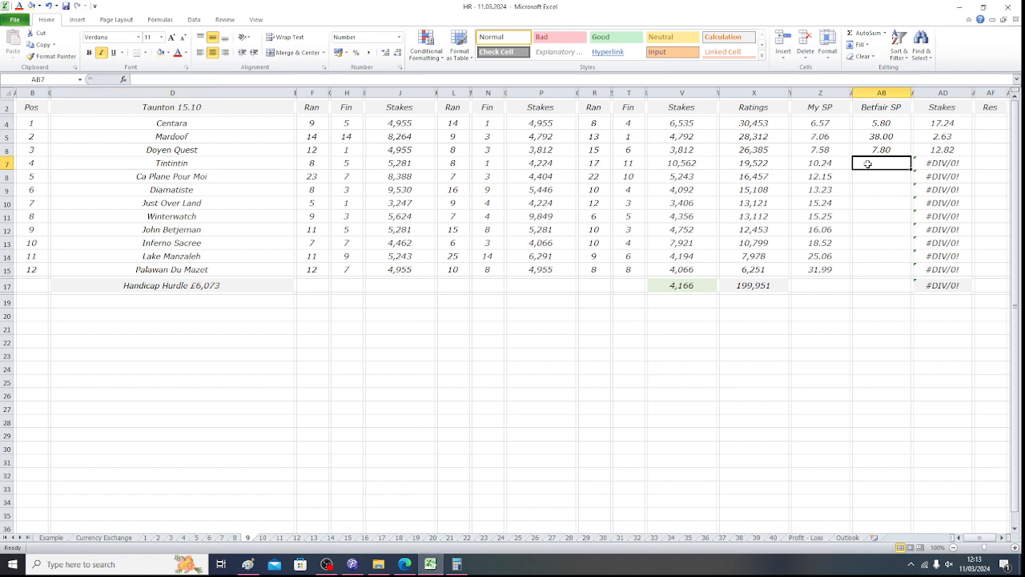
{"action": "left_click", "coordinate": [404, 564]}
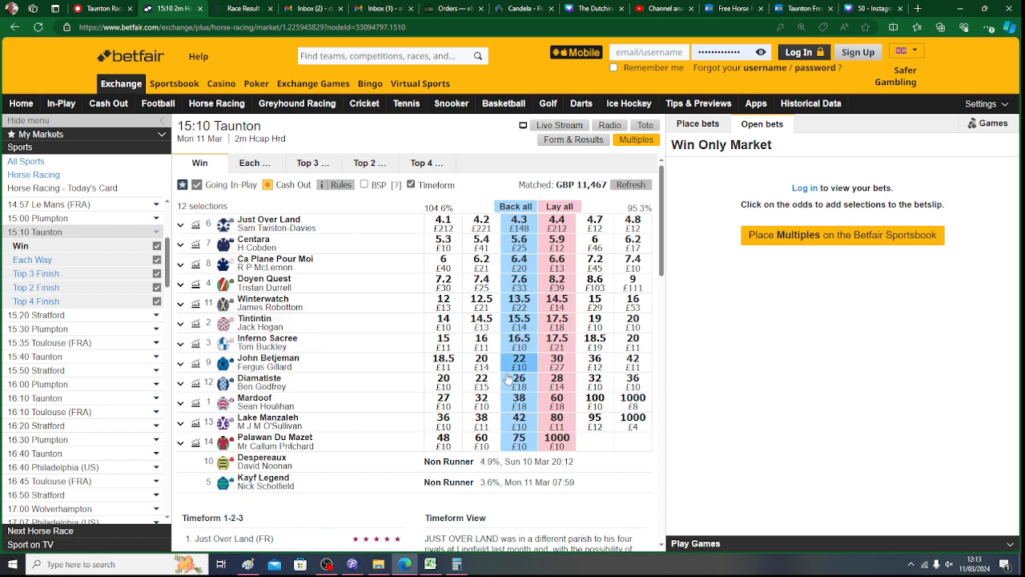
{"action": "left_click", "coordinate": [431, 564]}
{"action": "type", "text": "1"}
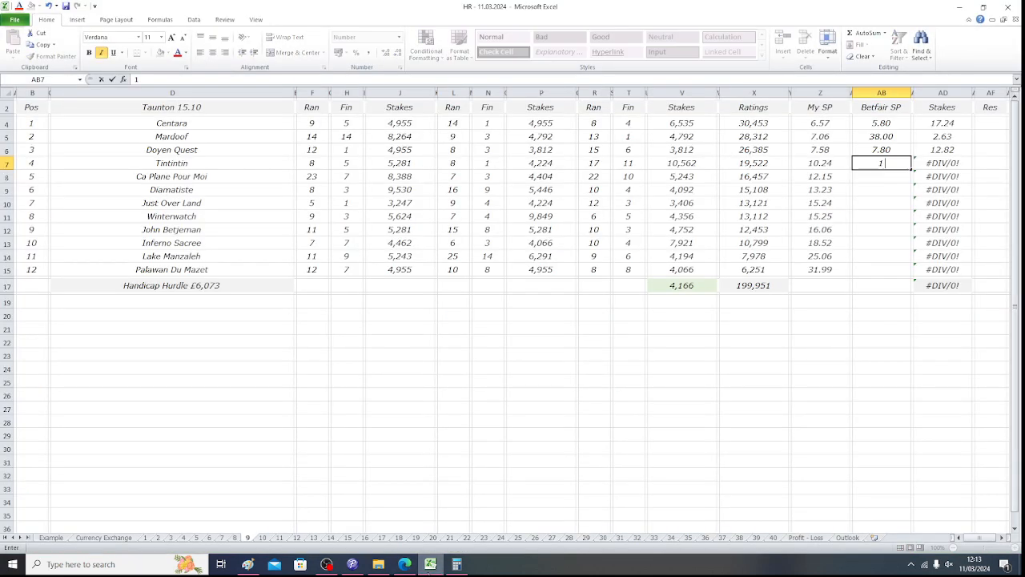
{"action": "type", "text": "5.5"}
{"action": "key", "text": "Tab"}
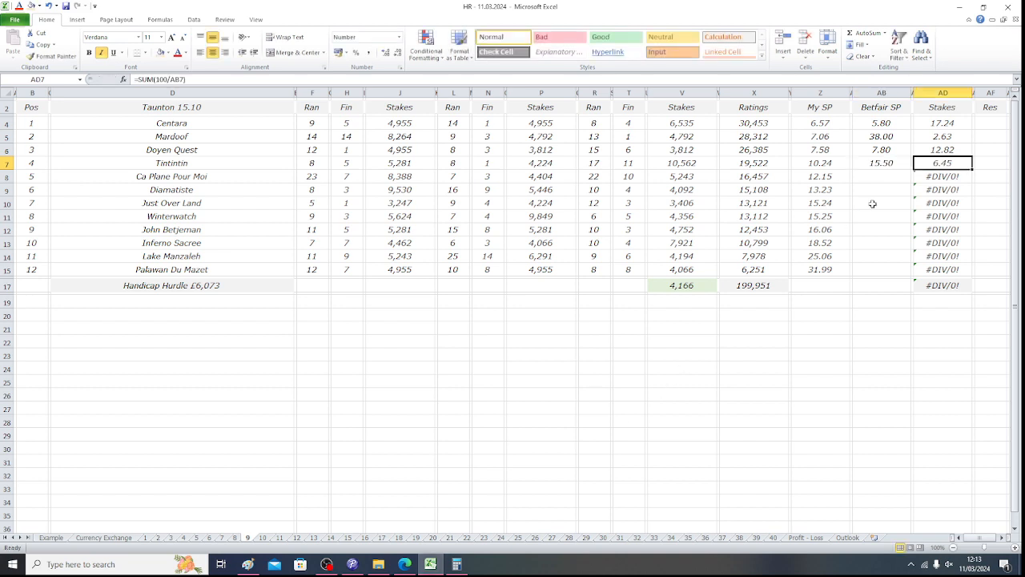
{"action": "left_click_drag", "start_coordinate": [944, 124], "coordinate": [943, 163]}
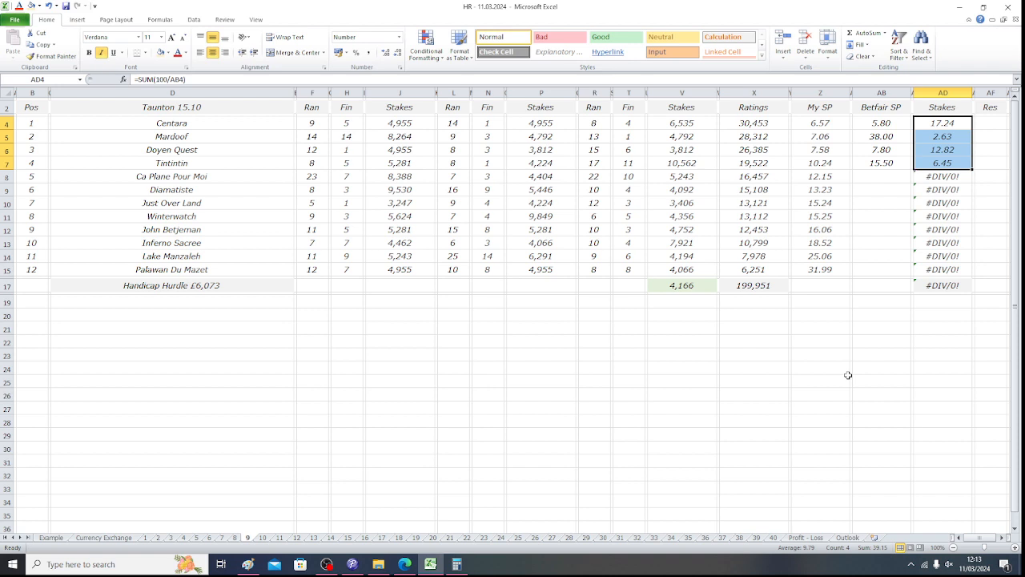
- Look up Ca Plane Pour Moi's back price on Betfair and enter 6.4 as its Betfair SP
{"action": "left_click", "coordinate": [882, 176]}
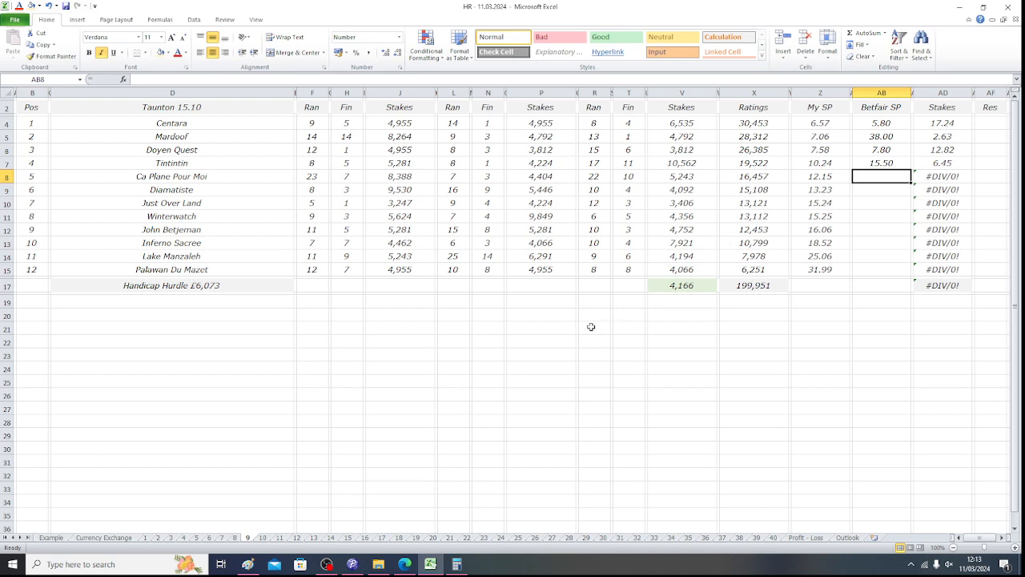
{"action": "left_click", "coordinate": [405, 564]}
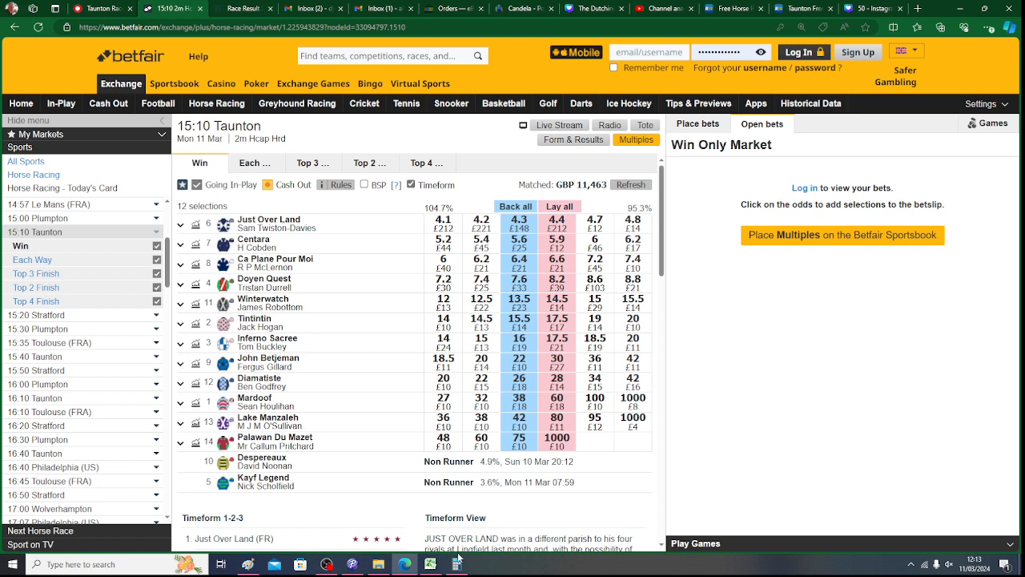
{"action": "left_click", "coordinate": [431, 565]}
{"action": "type", "text": "6.40"}
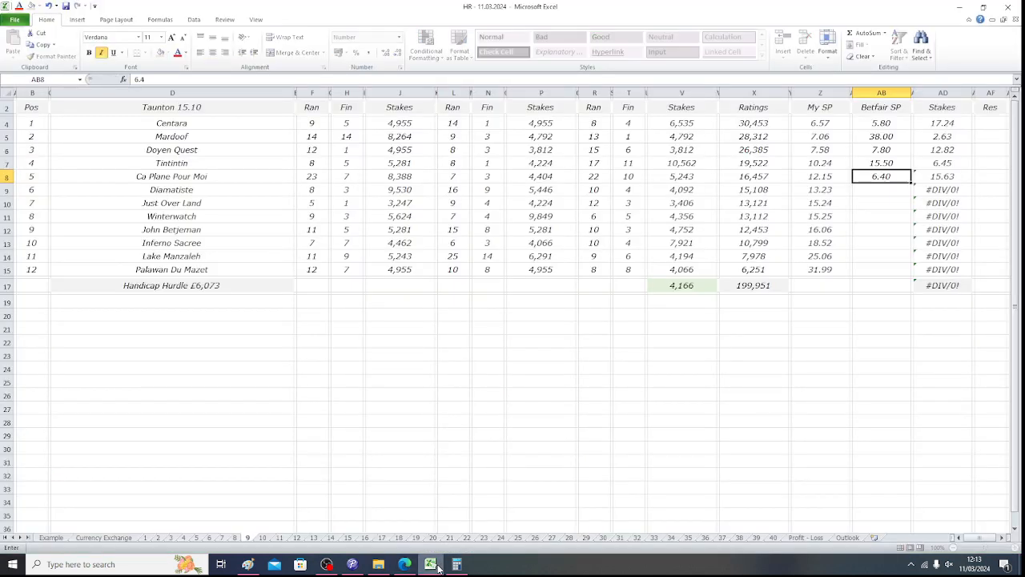
{"action": "key", "text": "Tab"}
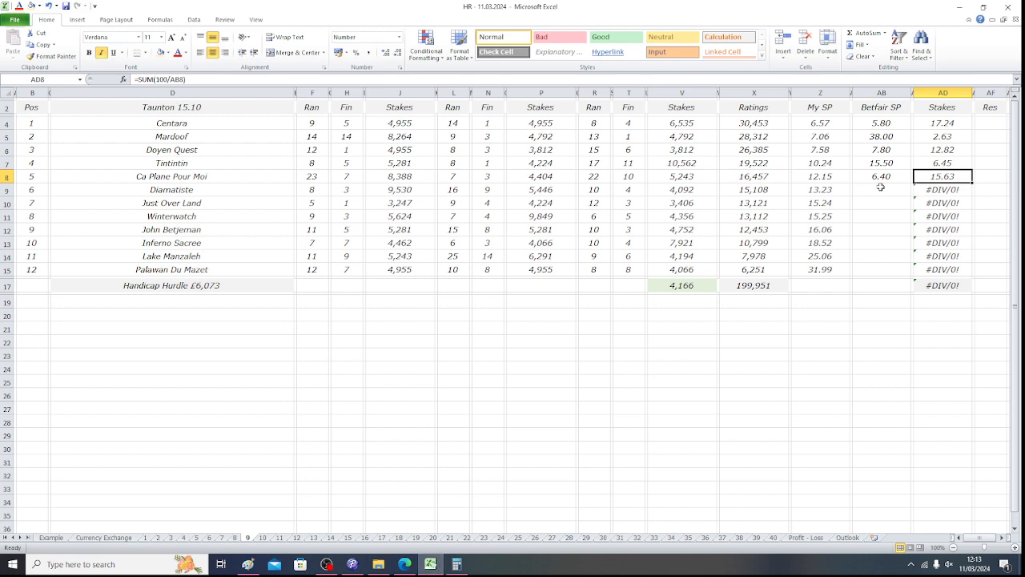
- Check the sum of the first four stakes and replace Ca Plane Pour Moi's stake formula with 10.85
{"action": "left_click_drag", "start_coordinate": [935, 126], "coordinate": [927, 164]}
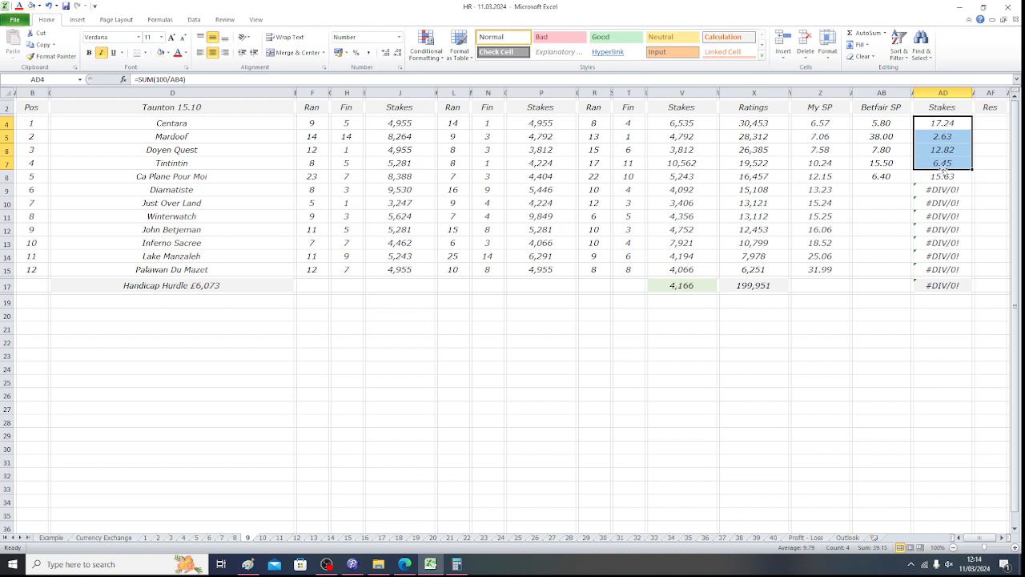
{"action": "left_click", "coordinate": [939, 176]}
{"action": "type", "text": "10.85"}
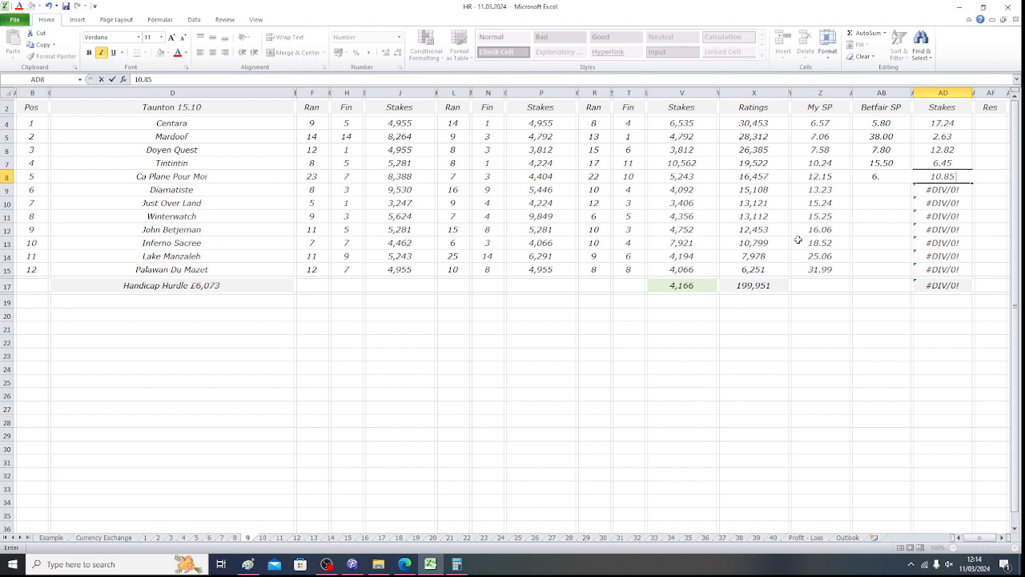
{"action": "key", "text": "Return"}
- Clear the stake formulas of the unpriced Taunton 15.10 runners from Diamatiste down to Palawan Du Mazet
{"action": "key", "text": "Delete"}
{"action": "key", "text": "Down"}
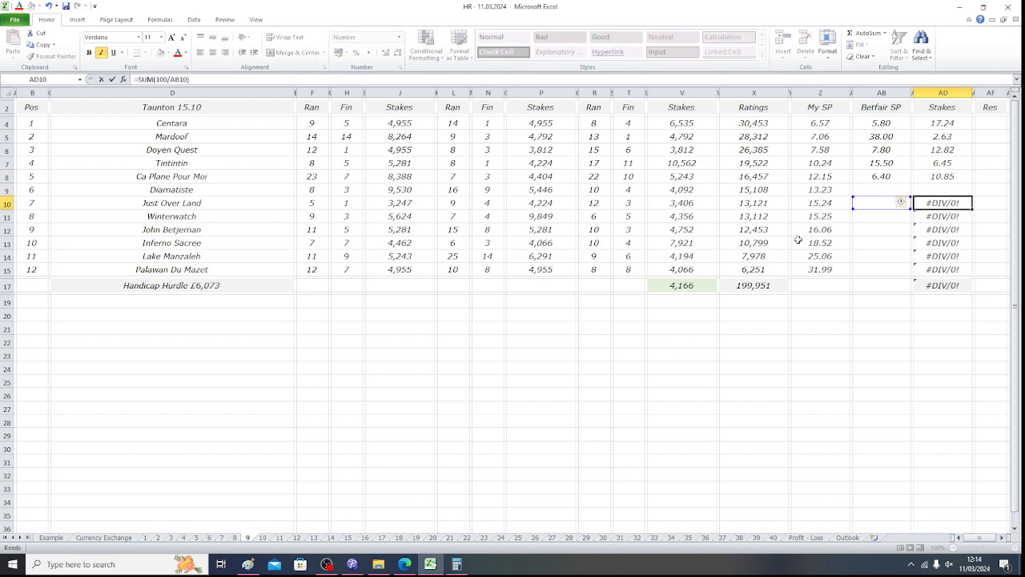
{"action": "key", "text": "Delete"}
{"action": "key", "text": "Down"}
{"action": "key", "text": "Delete"}
{"action": "key", "text": "Down"}
{"action": "key", "text": "Delete"}
{"action": "key", "text": "Down"}
{"action": "key", "text": "Delete"}
{"action": "key", "text": "Down"}
{"action": "key", "text": "Delete"}
{"action": "key", "text": "Down"}
{"action": "key", "text": "Delete"}
{"action": "key", "text": "Up"}
{"action": "key", "text": "Up"}
{"action": "key", "text": "Up"}
{"action": "key", "text": "Up"}
{"action": "key", "text": "Up"}
{"action": "key", "text": "Up"}
{"action": "key", "text": "Up"}
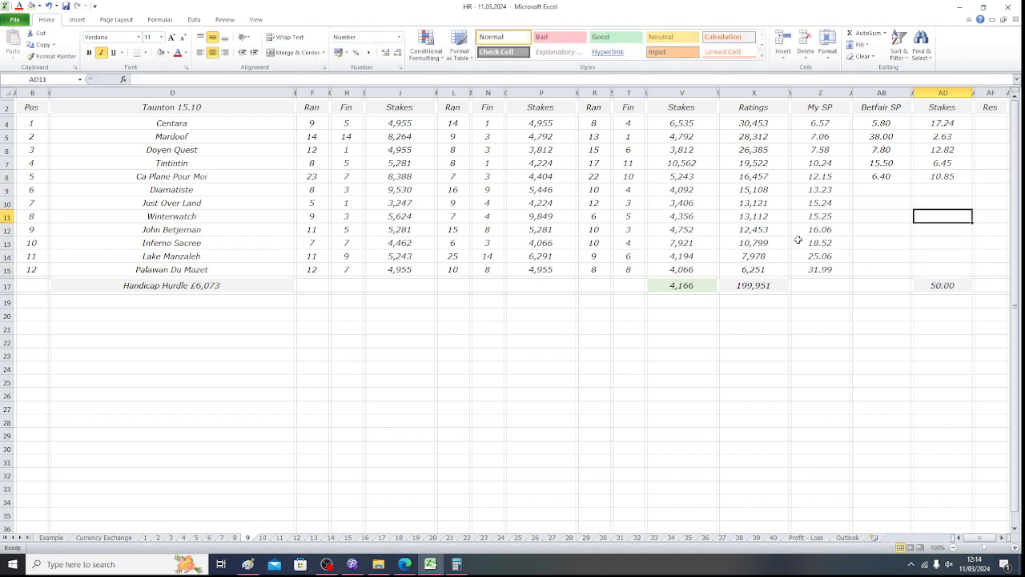
- Open Calculator and multiply Ca Plane Pour Moi's 10.85 stake by its 6.4 Betfair price
{"action": "left_click", "coordinate": [457, 564]}
{"action": "left_click", "coordinate": [229, 418]}
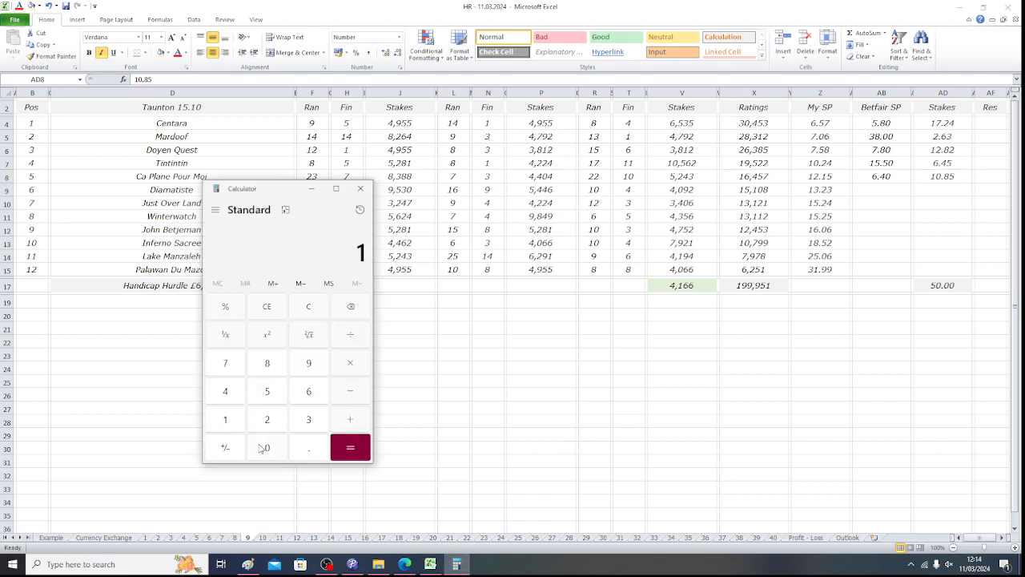
{"action": "left_click", "coordinate": [265, 448]}
{"action": "left_click", "coordinate": [316, 450]}
{"action": "left_click", "coordinate": [258, 365]}
{"action": "left_click", "coordinate": [264, 389]}
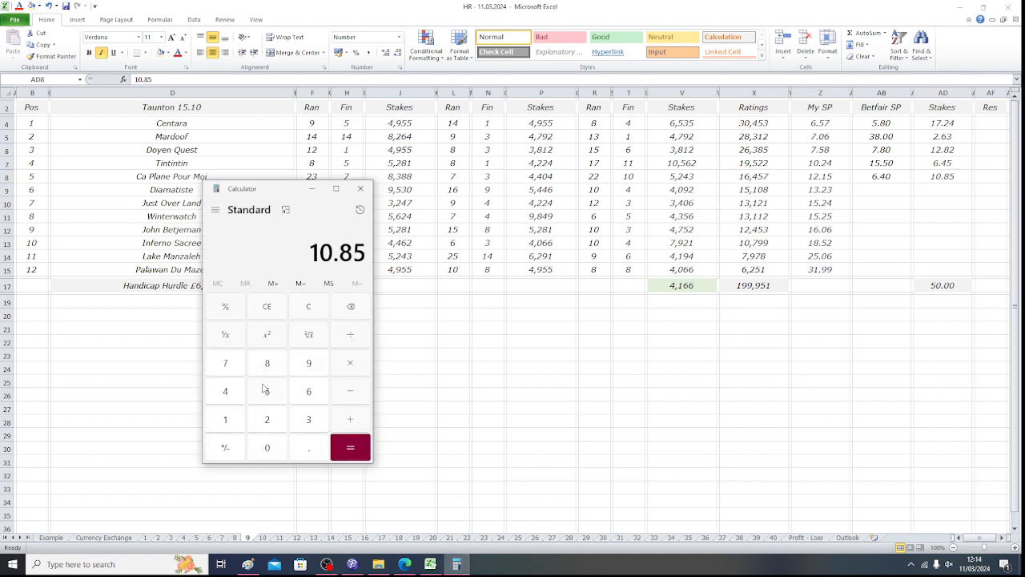
{"action": "left_click", "coordinate": [352, 364]}
{"action": "left_click", "coordinate": [309, 392]}
{"action": "left_click", "coordinate": [306, 445]}
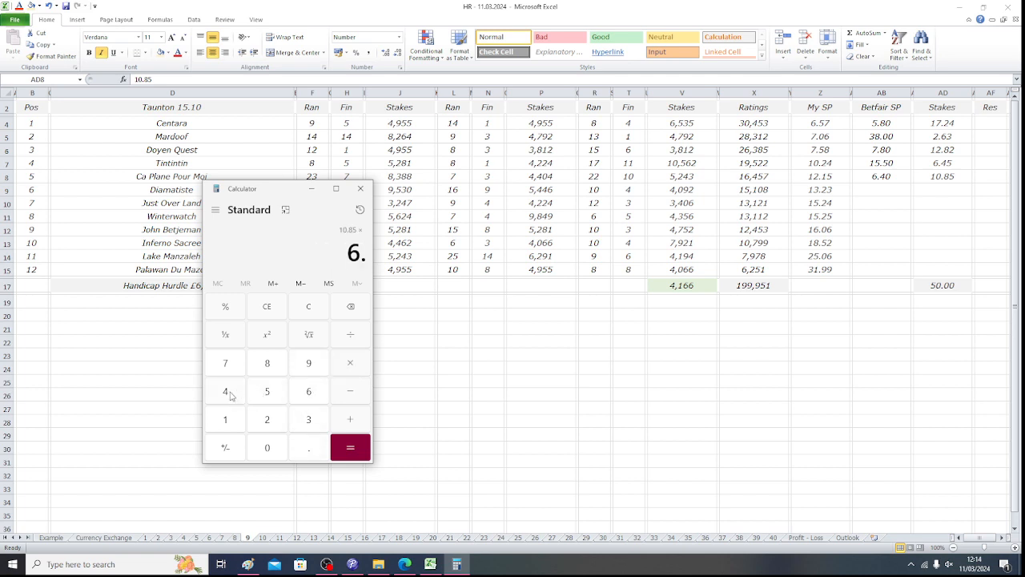
{"action": "left_click", "coordinate": [227, 392]}
{"action": "left_click", "coordinate": [349, 446]}
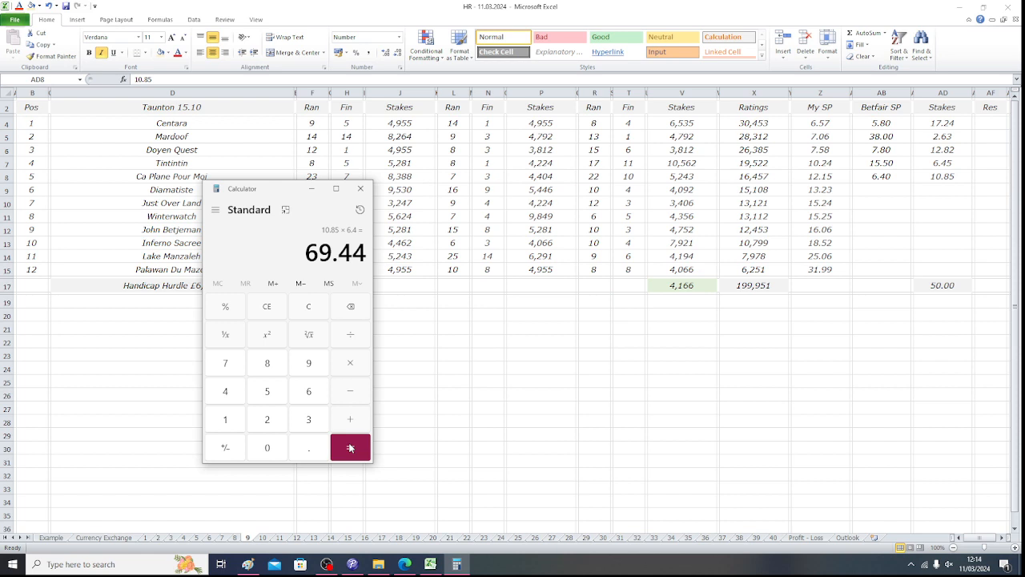
- Return to Excel and review the stakes of the five priced Taunton 15.10 runners, from Centara to Ca Plane Pour Moi
{"action": "key", "text": "alt+Tab"}
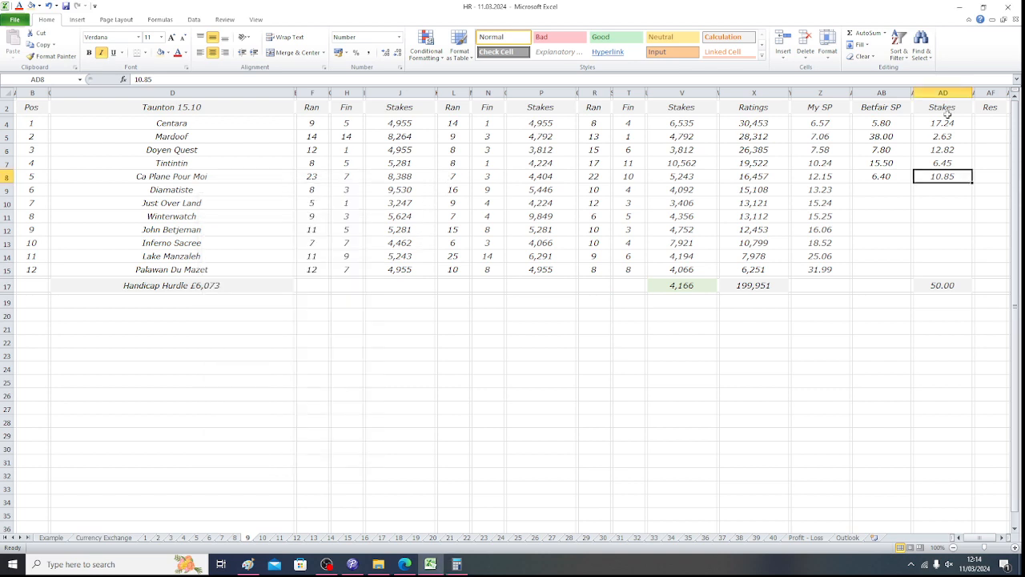
{"action": "left_click", "coordinate": [936, 126]}
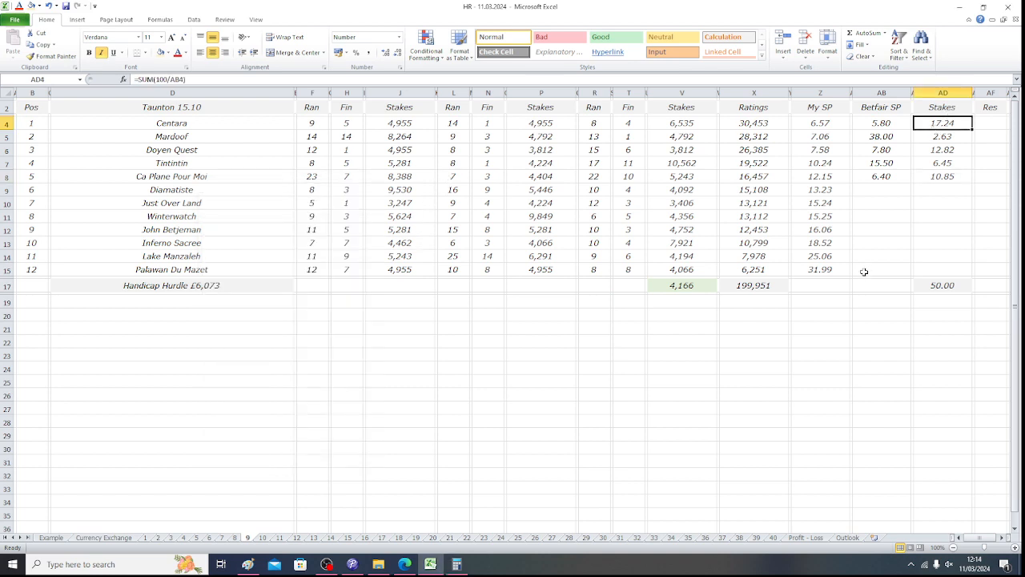
{"action": "key", "text": "Down"}
{"action": "key", "text": "Down"}
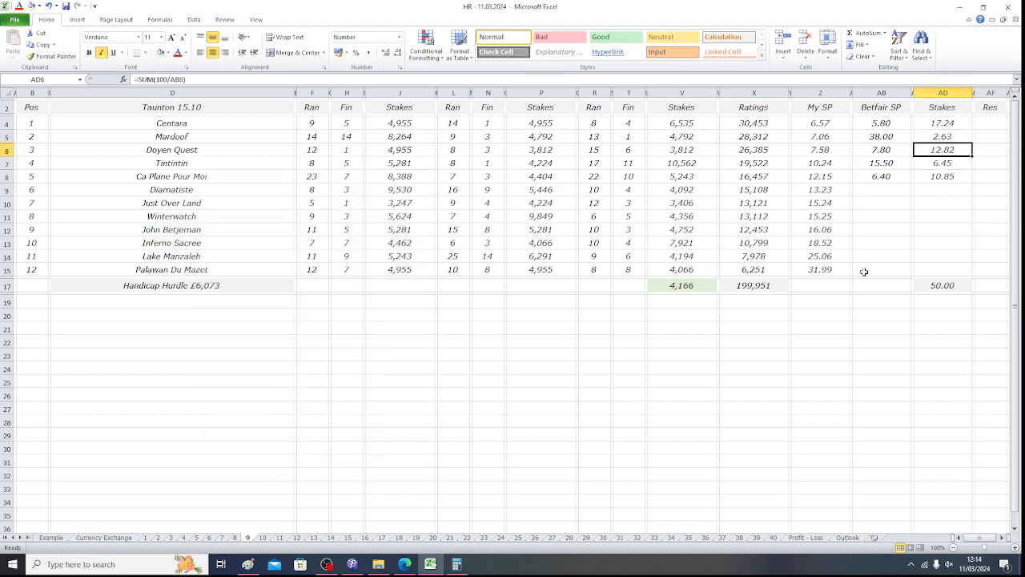
{"action": "key", "text": "Down"}
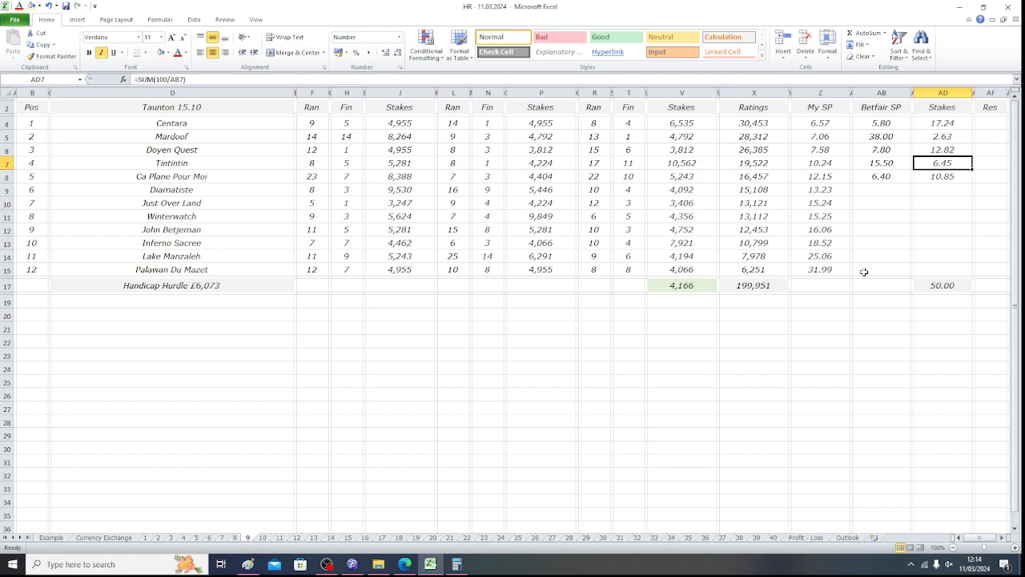
{"action": "key", "text": "Up"}
{"action": "key", "text": "Up"}
{"action": "key", "text": "Up"}
{"action": "key", "text": "Down"}
{"action": "key", "text": "Down"}
{"action": "key", "text": "Down"}
{"action": "key", "text": "Down"}
{"action": "left_click", "coordinate": [20, 107]}
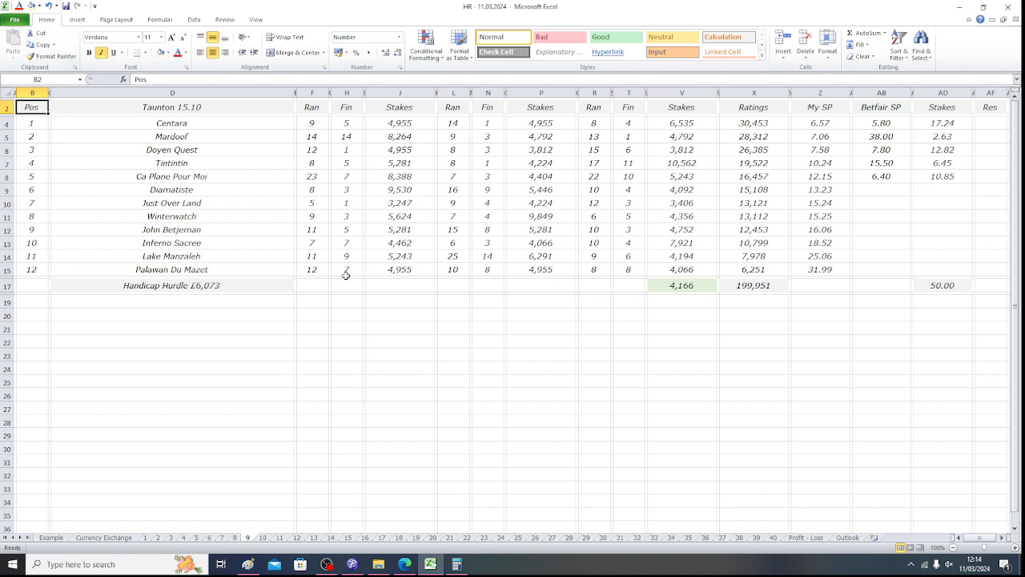
- Open the Taunton 15.40 sheet, ready for Enrilo's Betfair SP, and switch to Betfair's 15:40 Taunton win market in the browser
{"action": "left_click", "coordinate": [262, 538]}
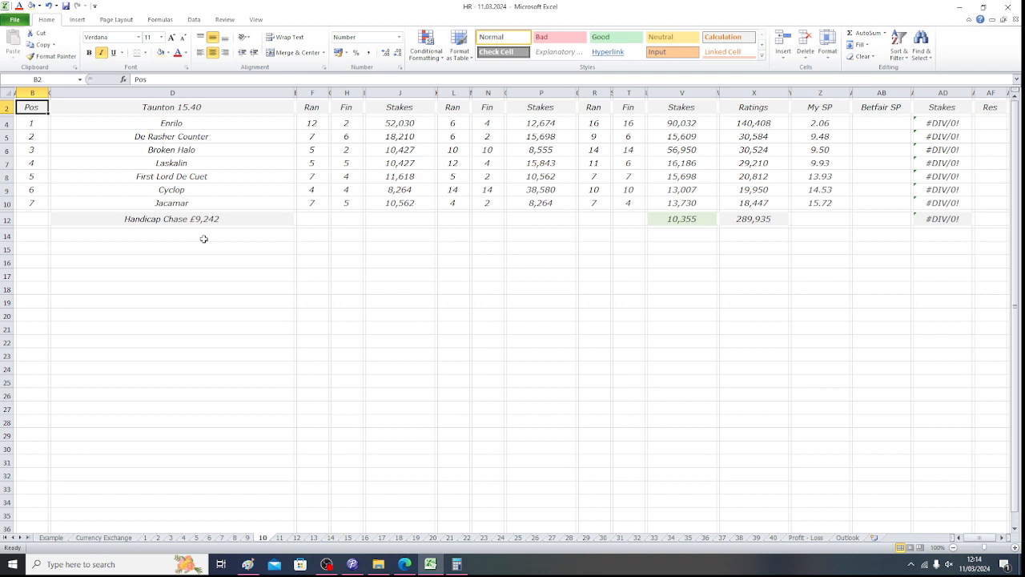
{"action": "left_click", "coordinate": [266, 124]}
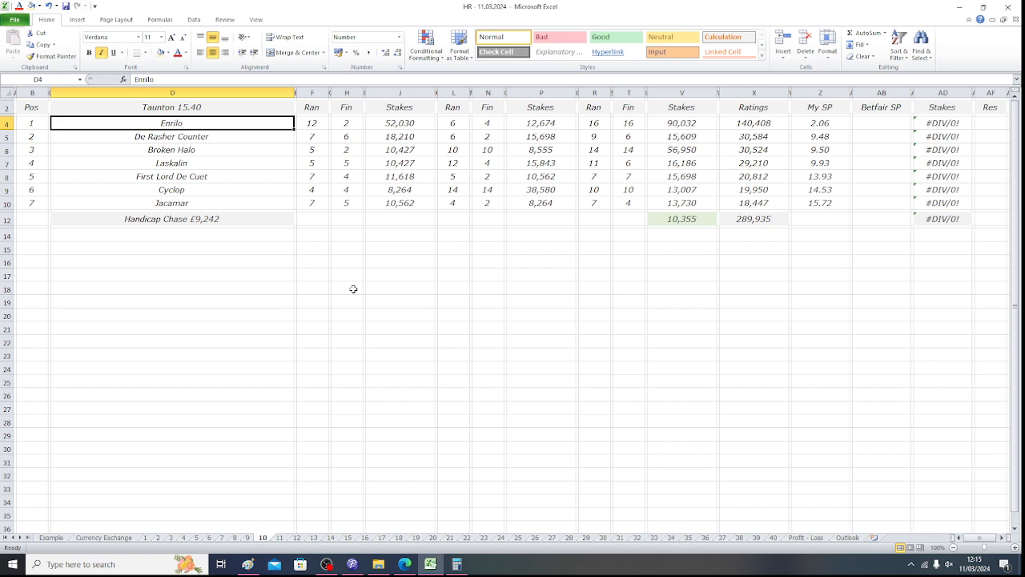
{"action": "left_click", "coordinate": [880, 125]}
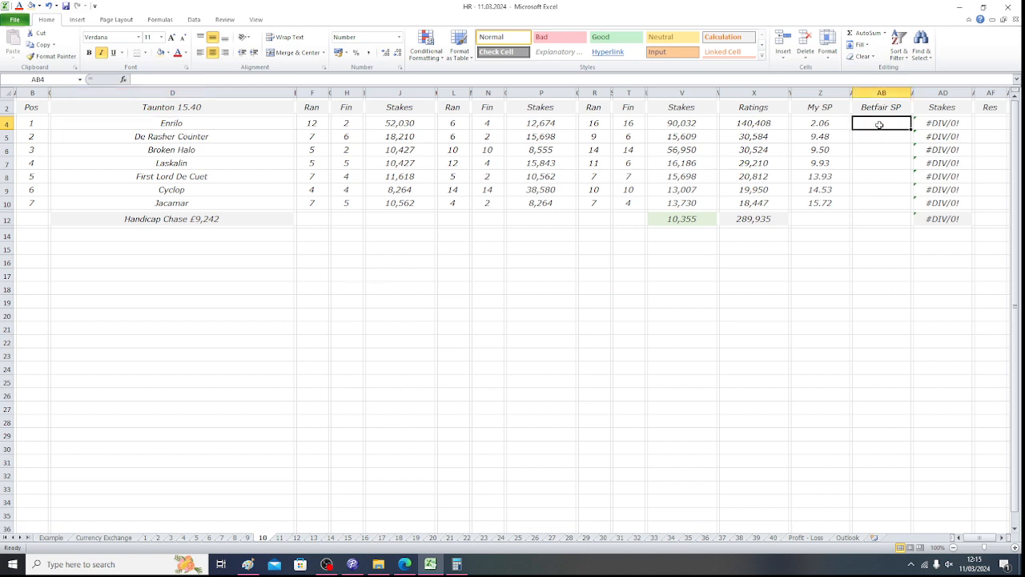
{"action": "left_click", "coordinate": [412, 568]}
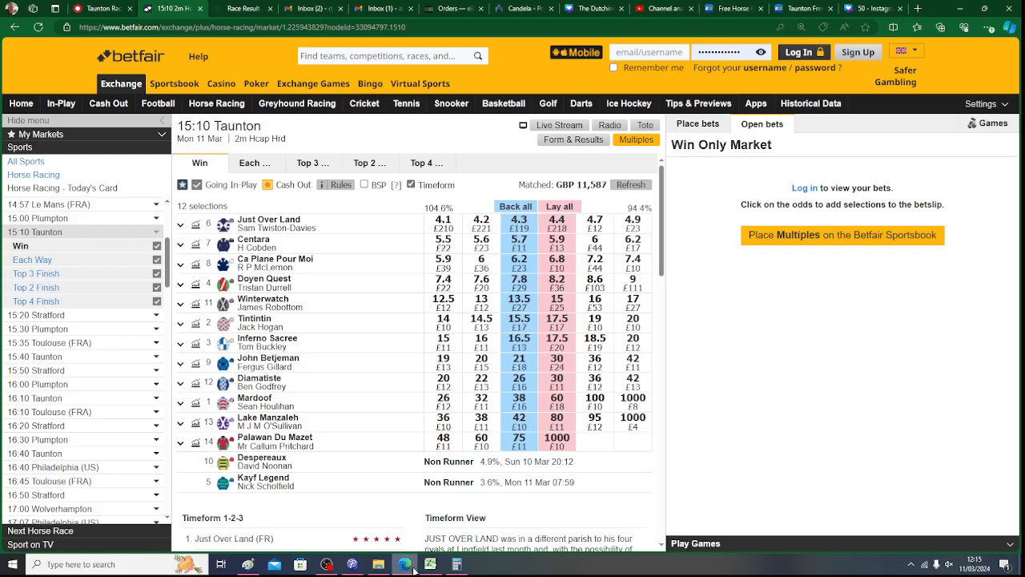
{"action": "left_click", "coordinate": [73, 362]}
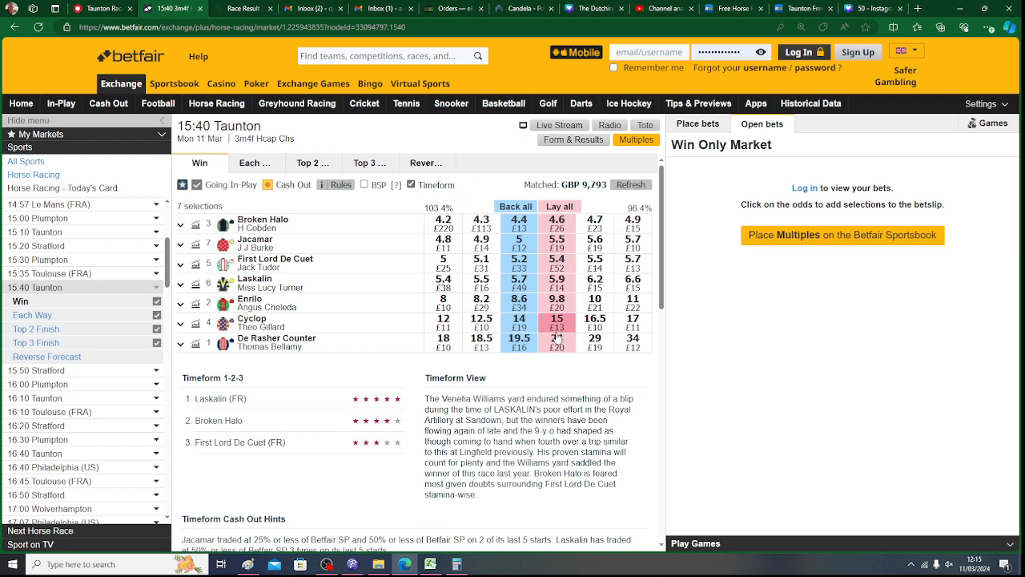
- Return to Excel and record 8.6 as Enrilo's Betfair SP
{"action": "left_click", "coordinate": [432, 565]}
{"action": "type", "text": "8.6"}
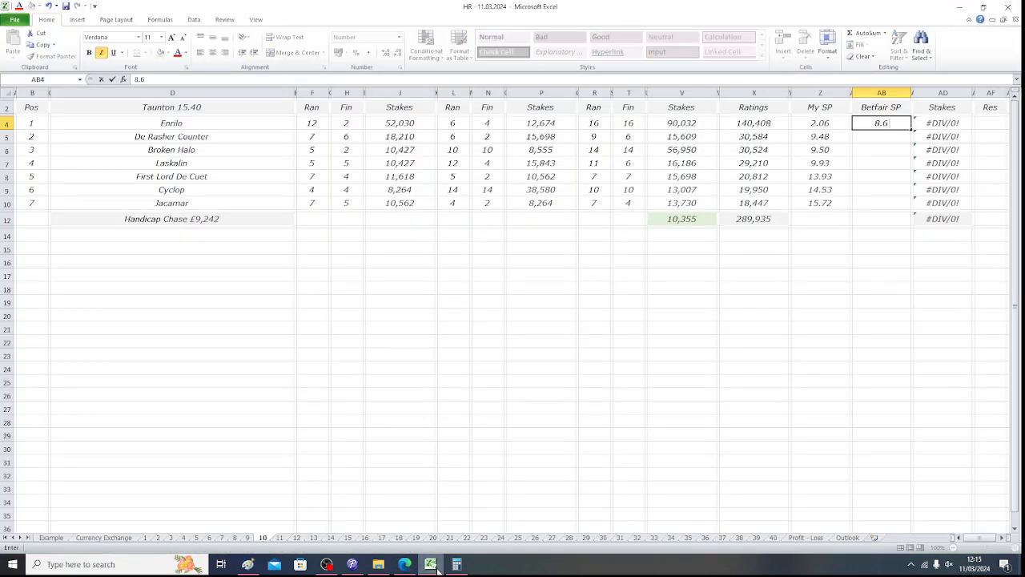
{"action": "key", "text": "Tab"}
{"action": "key", "text": "Tab"}
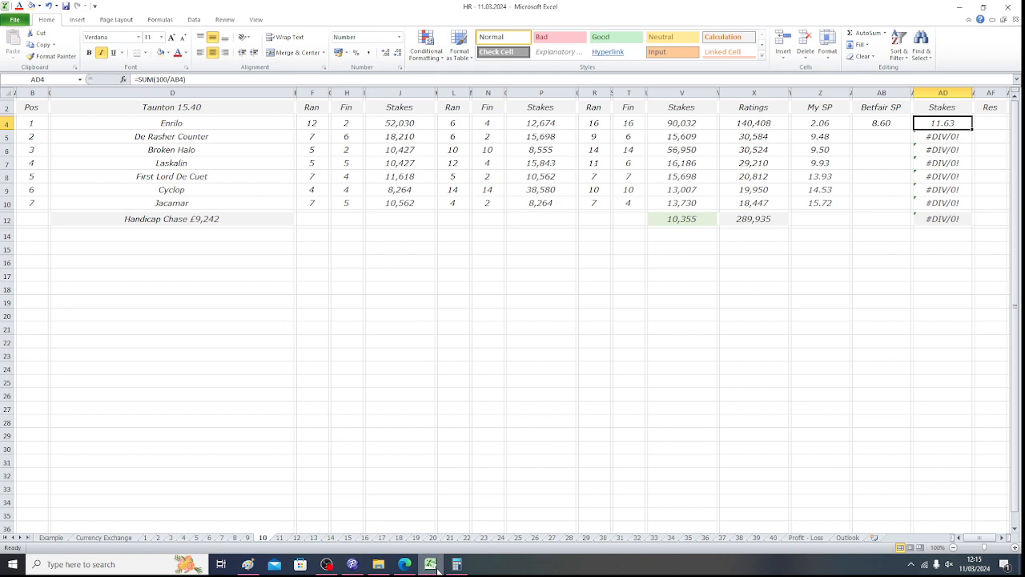
- Look up De Rasher Counter's back price on Betfair and record 19.5 as its Betfair SP in Excel
{"action": "key", "text": "Down"}
{"action": "key", "text": "Left"}
{"action": "key", "text": "Left"}
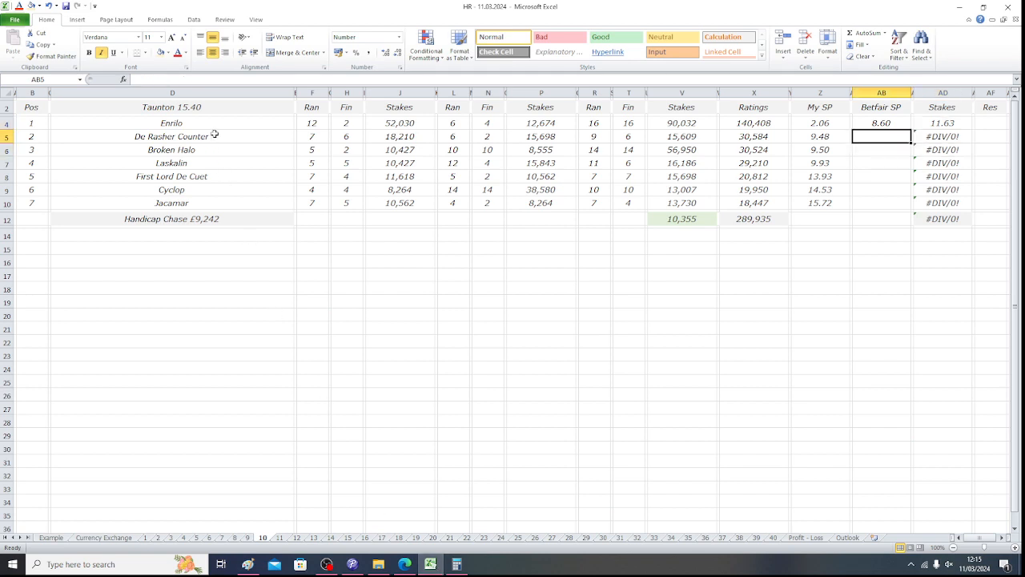
{"action": "left_click", "coordinate": [405, 564]}
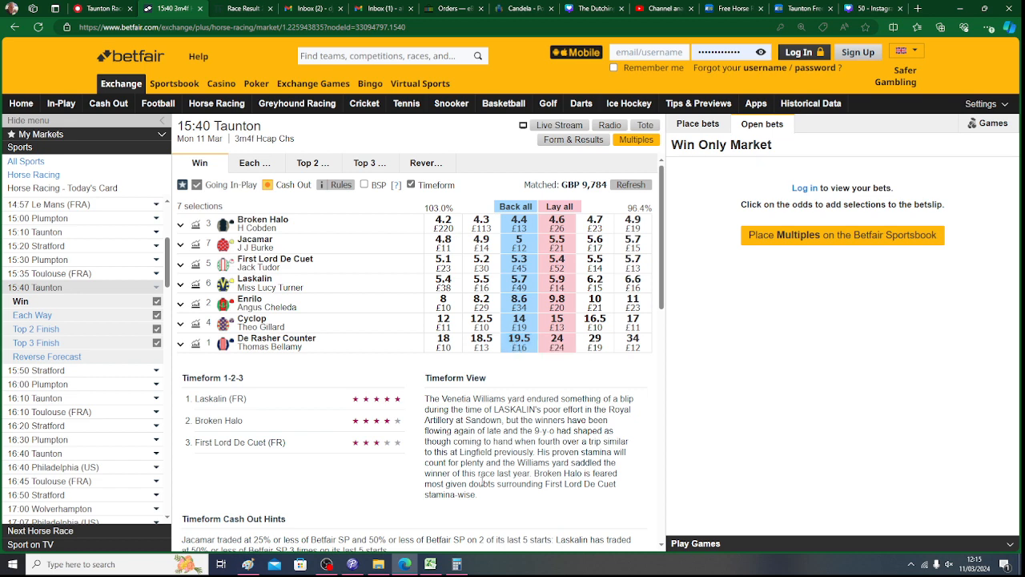
{"action": "left_click", "coordinate": [431, 564]}
{"action": "type", "text": "19"}
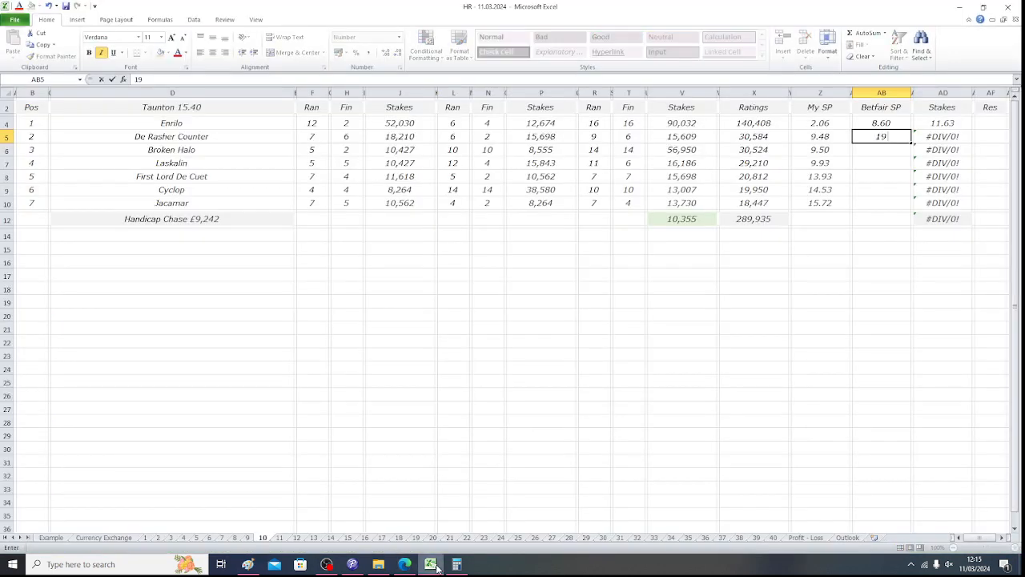
{"action": "type", "text": ".5"}
{"action": "key", "text": "Tab"}
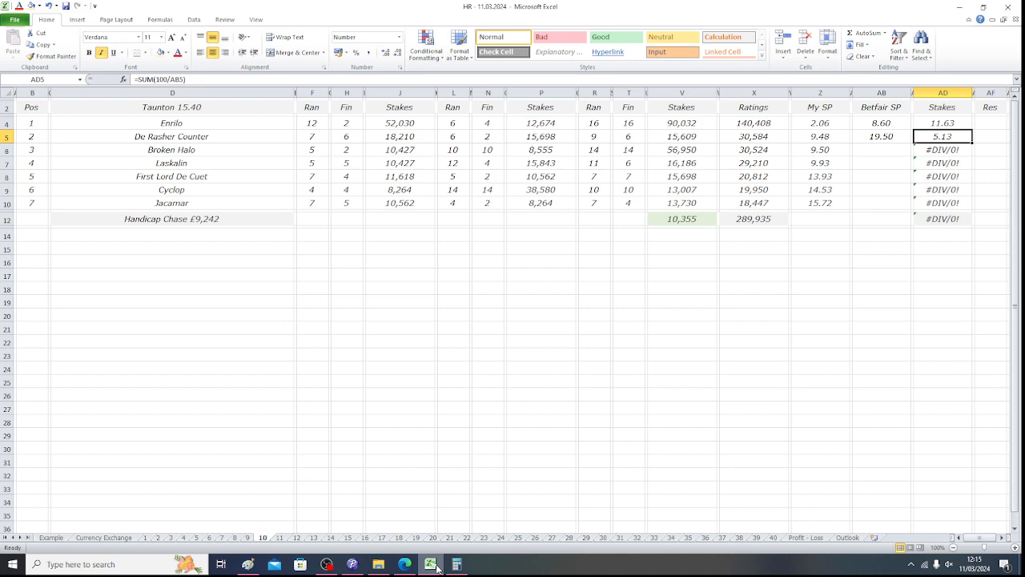
- Look up Broken Halo's back price on Betfair, record 4.4 as its Betfair SP in Excel and check the sum of the first three stakes
{"action": "key", "text": "Down"}
{"action": "key", "text": "Left"}
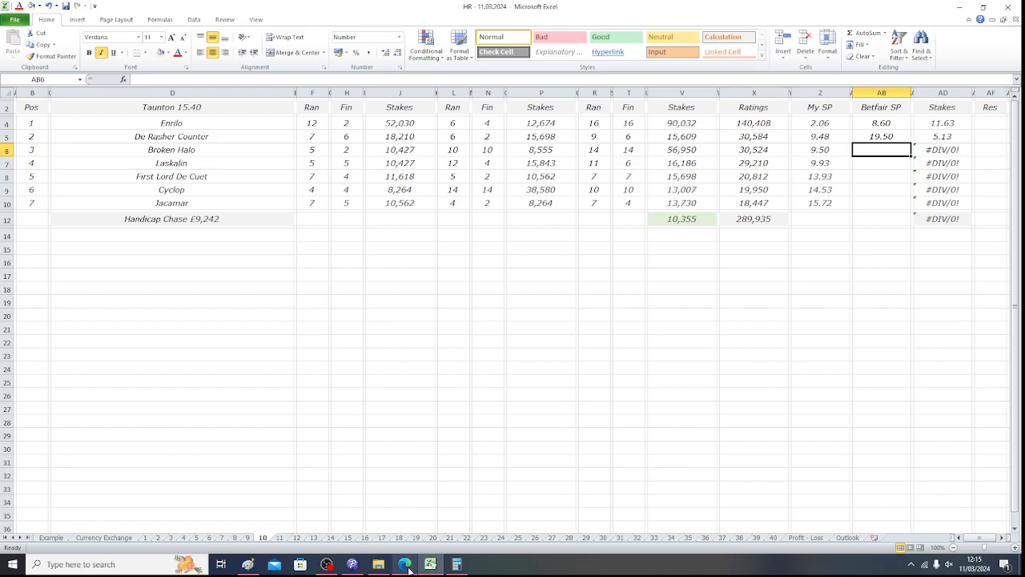
{"action": "left_click", "coordinate": [408, 569]}
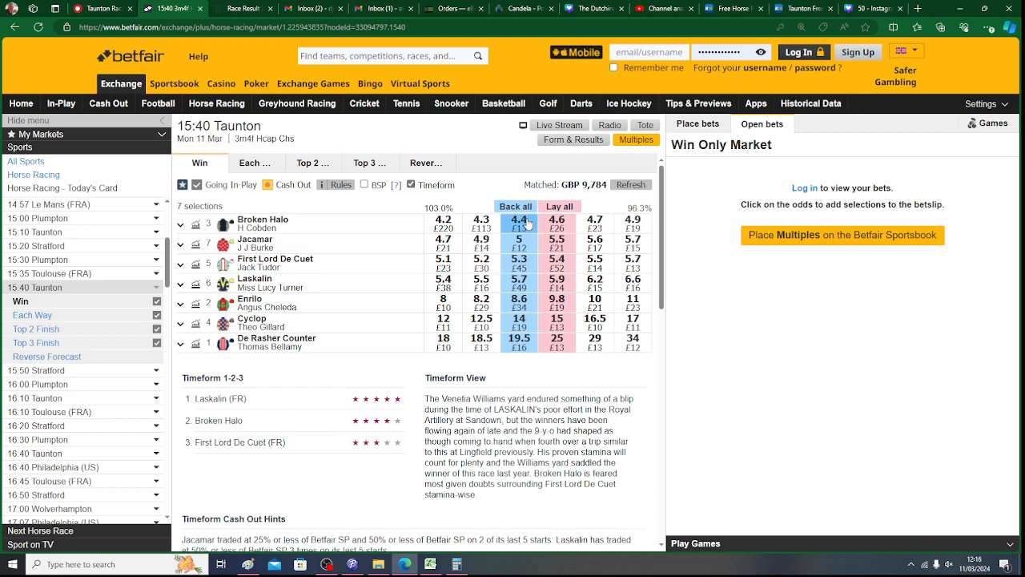
{"action": "left_click", "coordinate": [428, 569]}
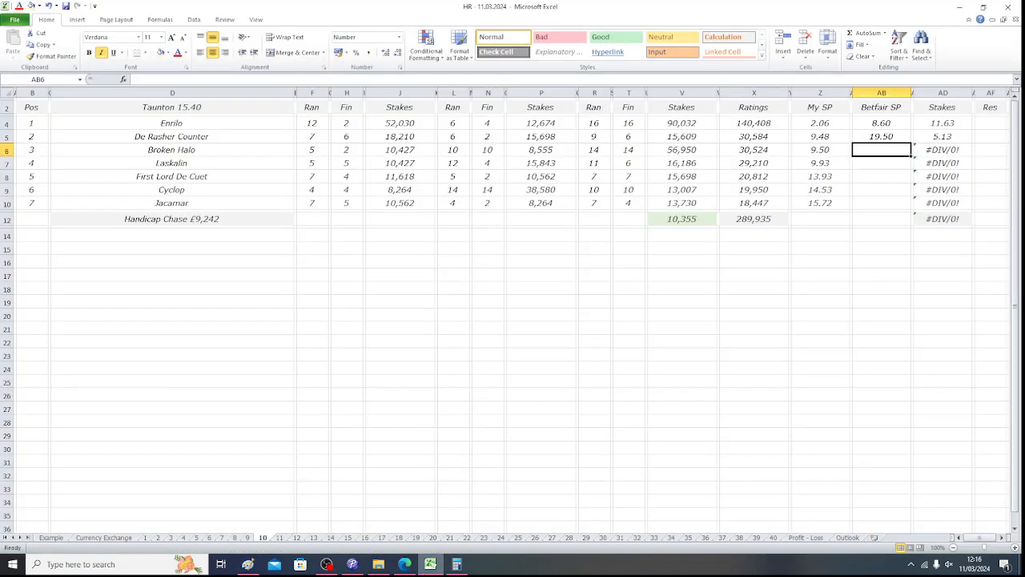
{"action": "type", "text": "4.4"}
{"action": "key", "text": "Return"}
{"action": "key", "text": "Up"}
{"action": "key", "text": "Right"}
{"action": "key", "text": "Right"}
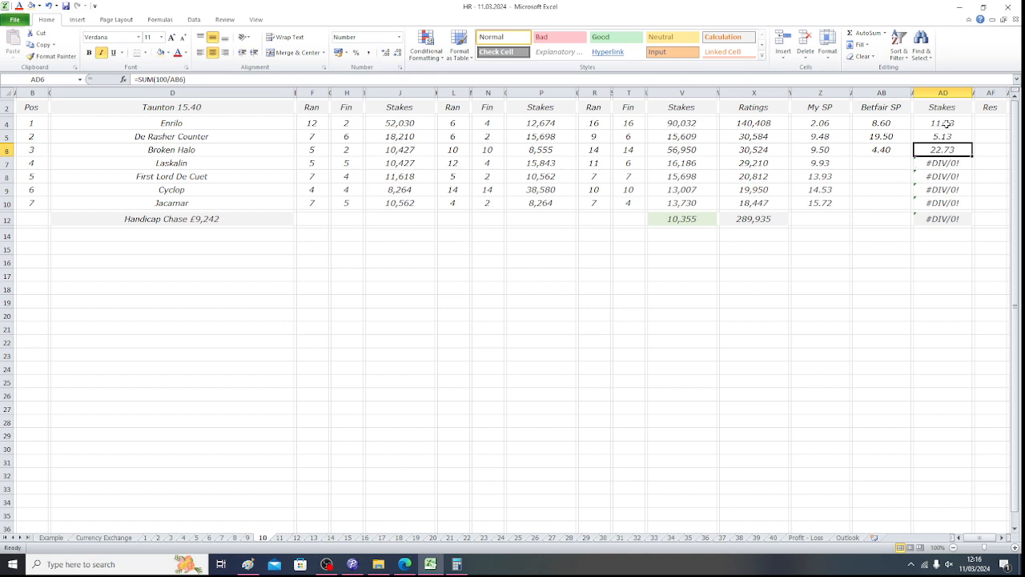
{"action": "left_click_drag", "start_coordinate": [947, 124], "coordinate": [945, 142]}
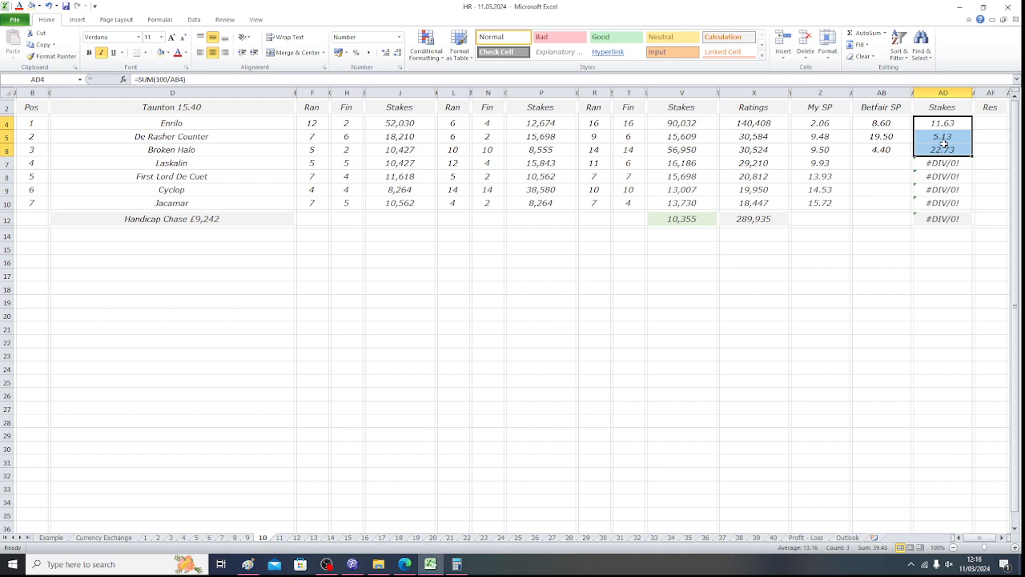
- Look up Laskalin's back price on Betfair and record 5.7 as its Betfair SP in Excel
{"action": "left_click", "coordinate": [890, 163]}
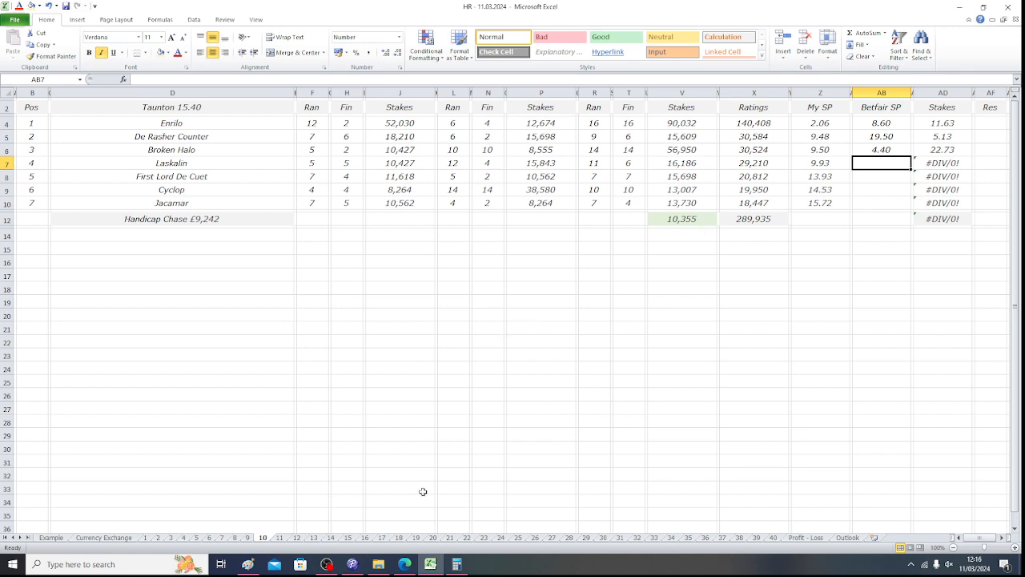
{"action": "left_click", "coordinate": [406, 564]}
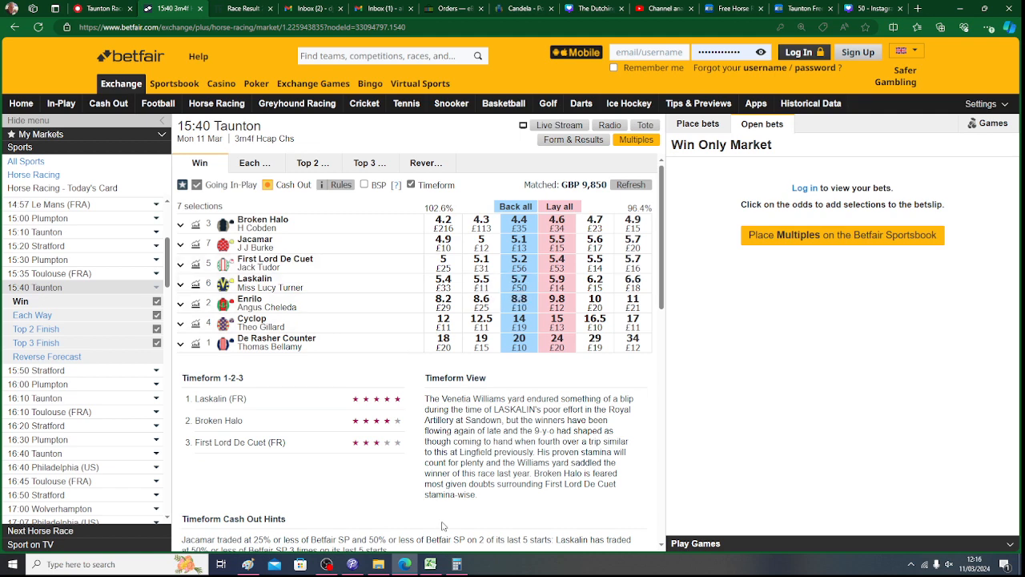
{"action": "left_click", "coordinate": [437, 568]}
{"action": "type", "text": "5.7"}
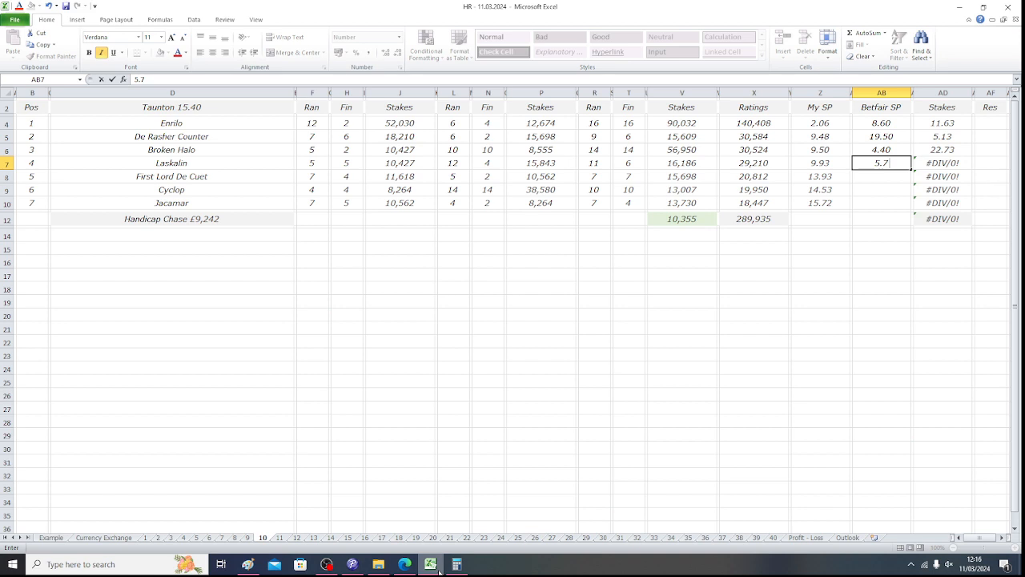
{"action": "key", "text": "Tab"}
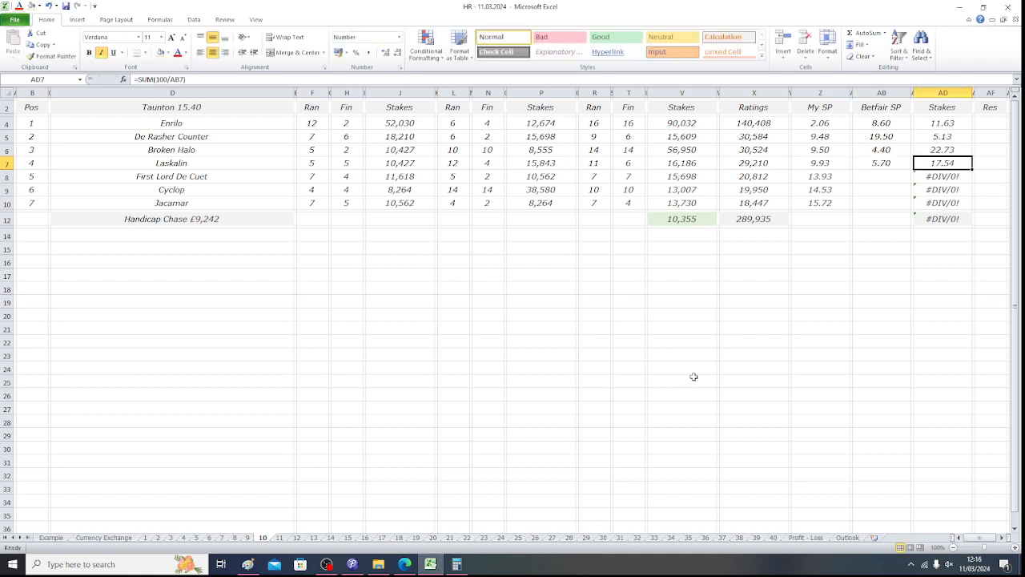
- Check the sum of the first three stakes and replace Laskalin's stake formula with 10.52
{"action": "left_click_drag", "start_coordinate": [940, 127], "coordinate": [942, 151]}
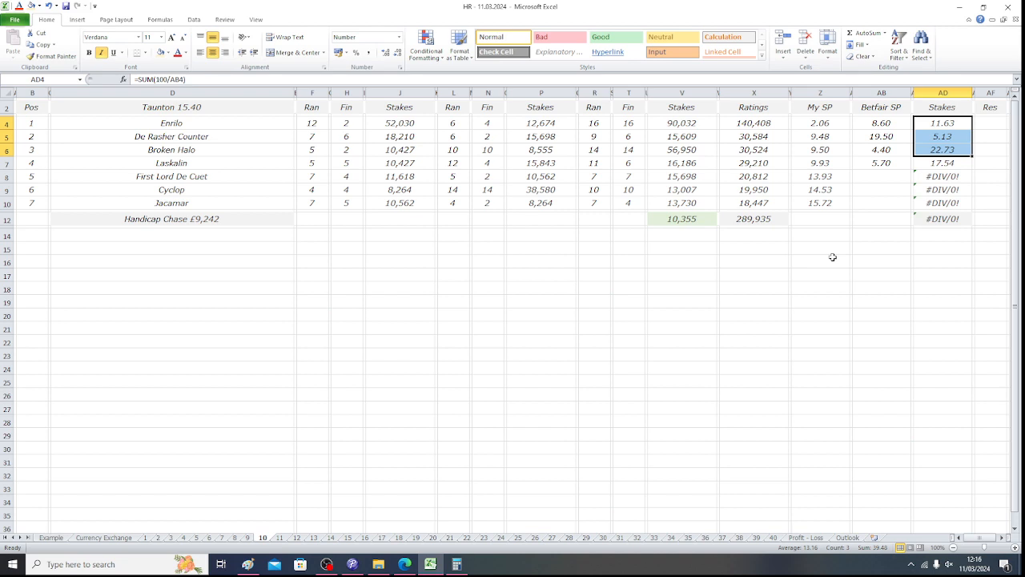
{"action": "left_click", "coordinate": [929, 161]}
{"action": "type", "text": "10."}
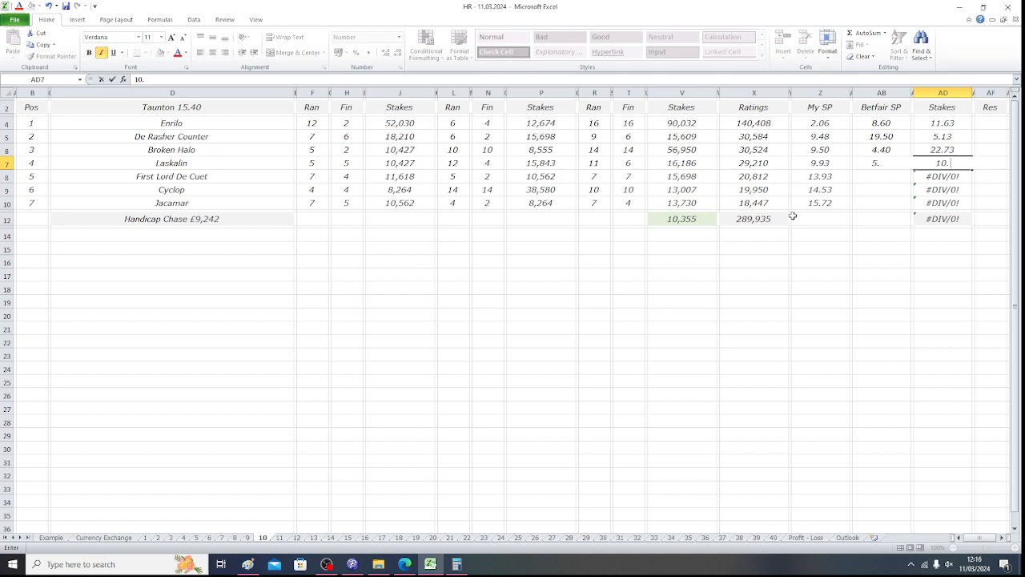
{"action": "type", "text": "52"}
{"action": "key", "text": "Return"}
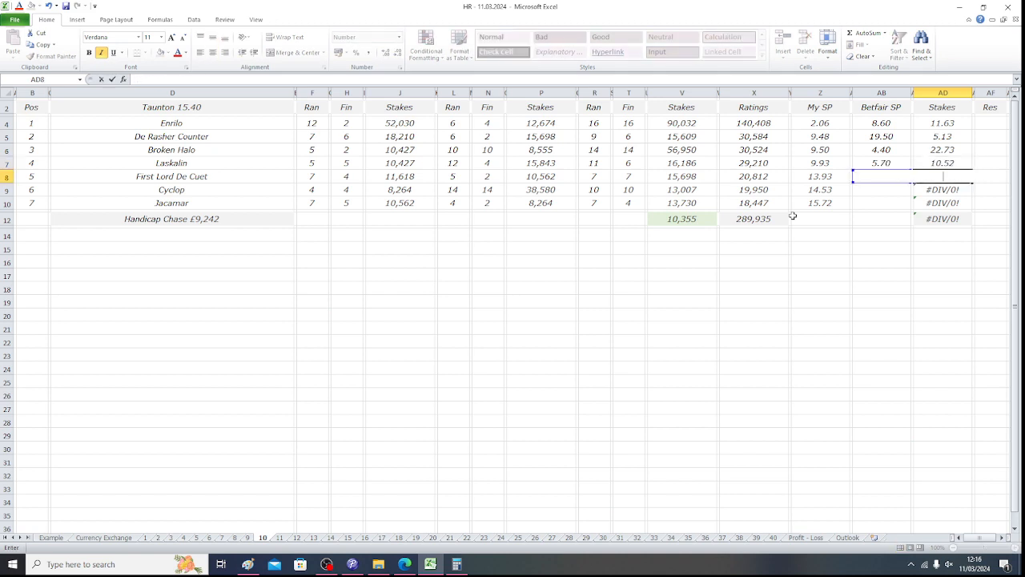
- Clear the stake formulas of the unpriced Taunton 15.40 runners First Lord De Cuet, Cyclop and Jacamar
{"action": "key", "text": "Return"}
{"action": "key", "text": "BackSpace"}
{"action": "key", "text": "Return"}
{"action": "key", "text": "BackSpace"}
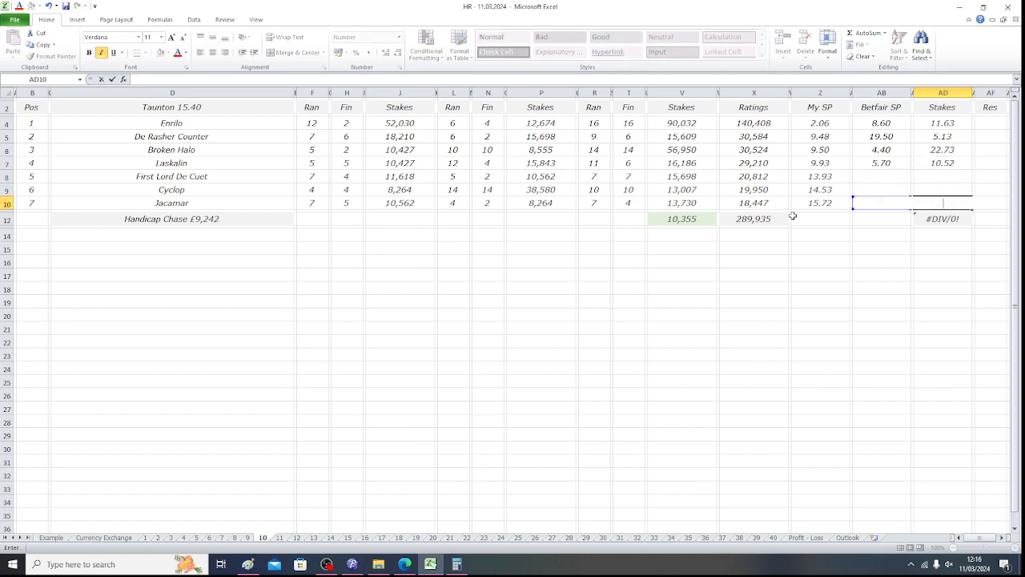
{"action": "key", "text": "Up"}
{"action": "key", "text": "Up"}
{"action": "key", "text": "Up"}
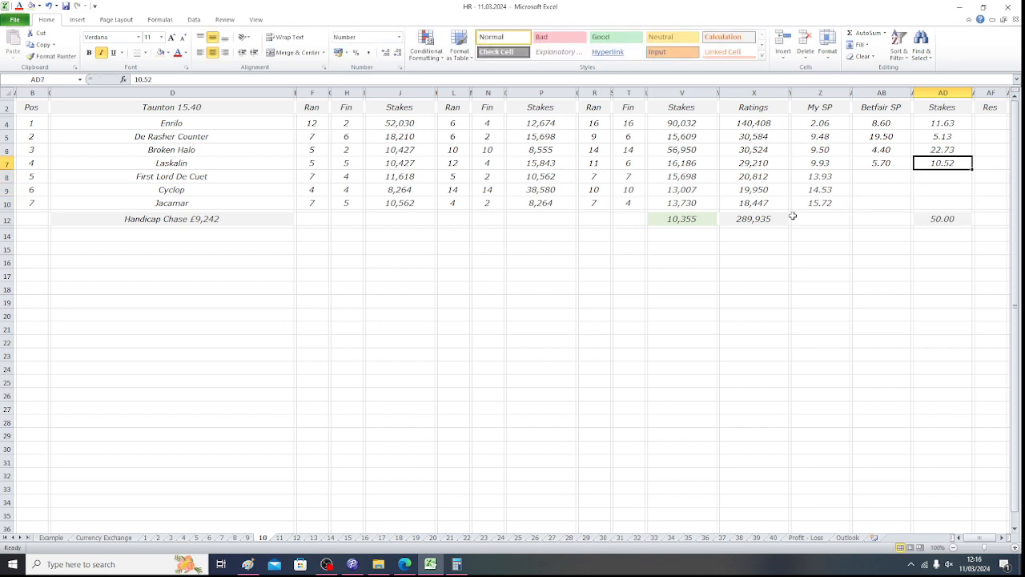
- Open Calculator and multiply Laskalin's 10.52 stake by its 5.7 Betfair price
{"action": "left_click", "coordinate": [456, 564]}
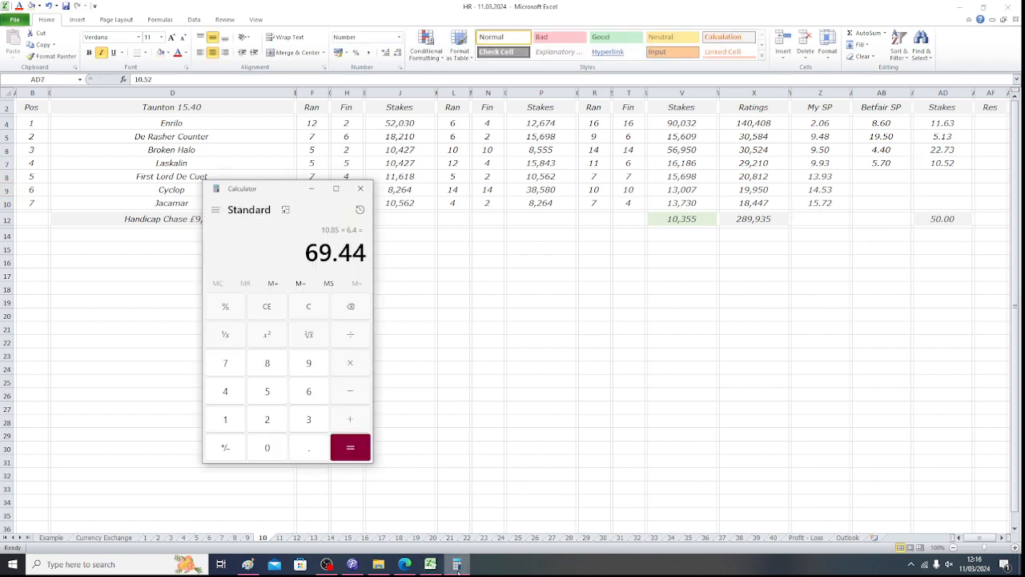
{"action": "left_click", "coordinate": [236, 419]}
{"action": "left_click", "coordinate": [264, 445]}
{"action": "left_click", "coordinate": [316, 449]}
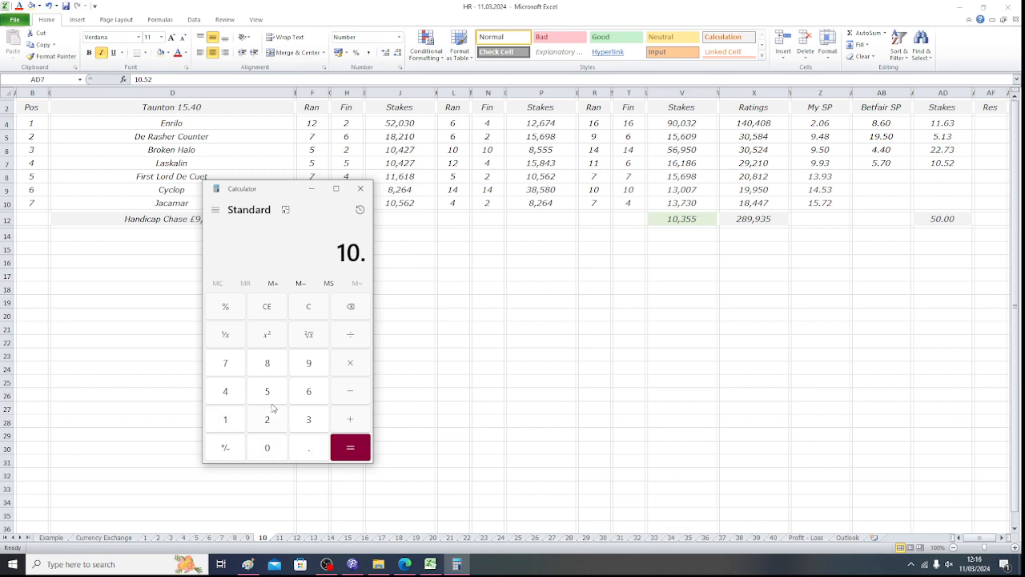
{"action": "left_click", "coordinate": [264, 390]}
{"action": "left_click", "coordinate": [266, 419]}
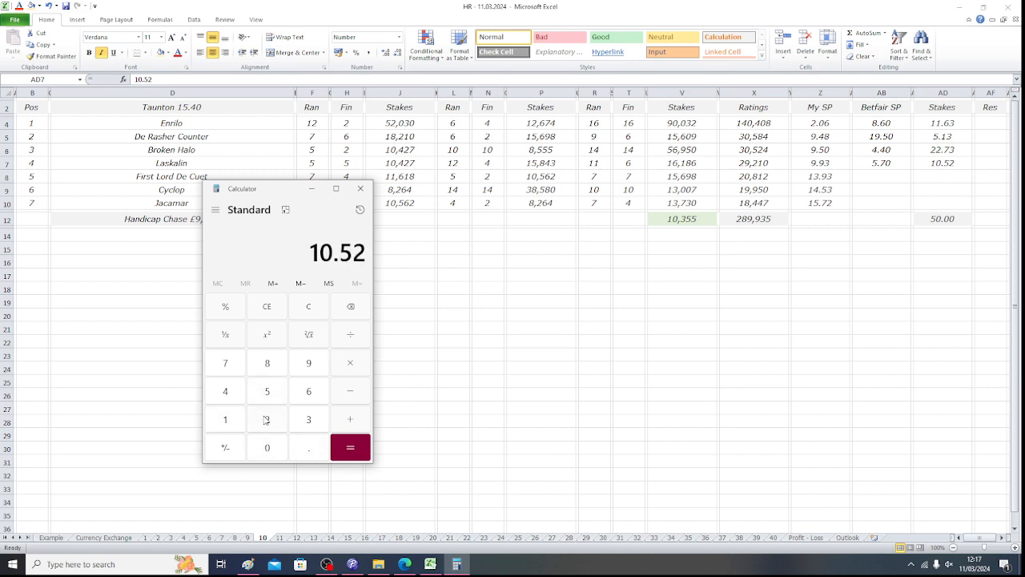
{"action": "left_click", "coordinate": [350, 362]}
{"action": "left_click", "coordinate": [267, 406]}
{"action": "left_click", "coordinate": [305, 445]}
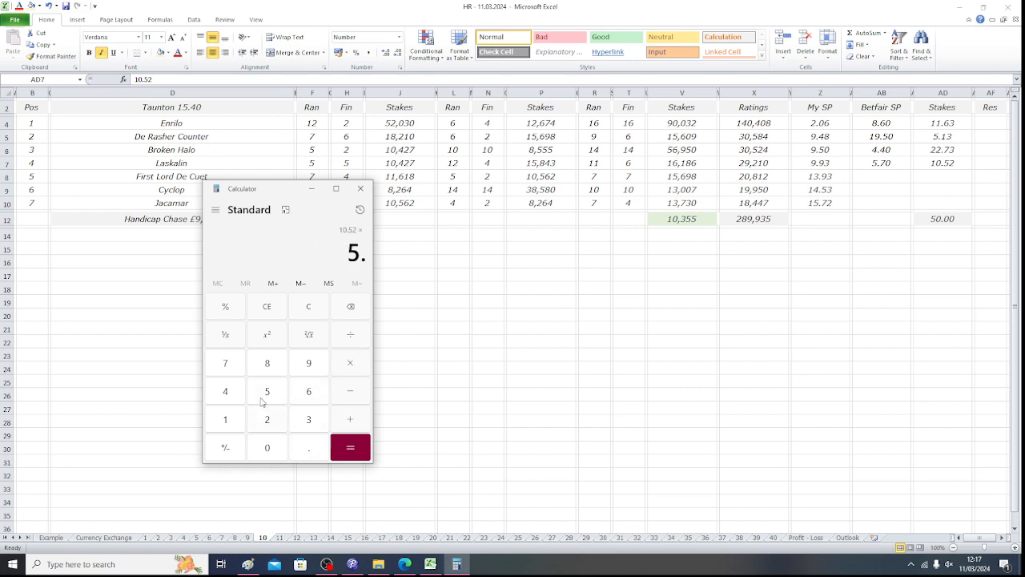
{"action": "left_click", "coordinate": [234, 371]}
{"action": "left_click", "coordinate": [350, 445]}
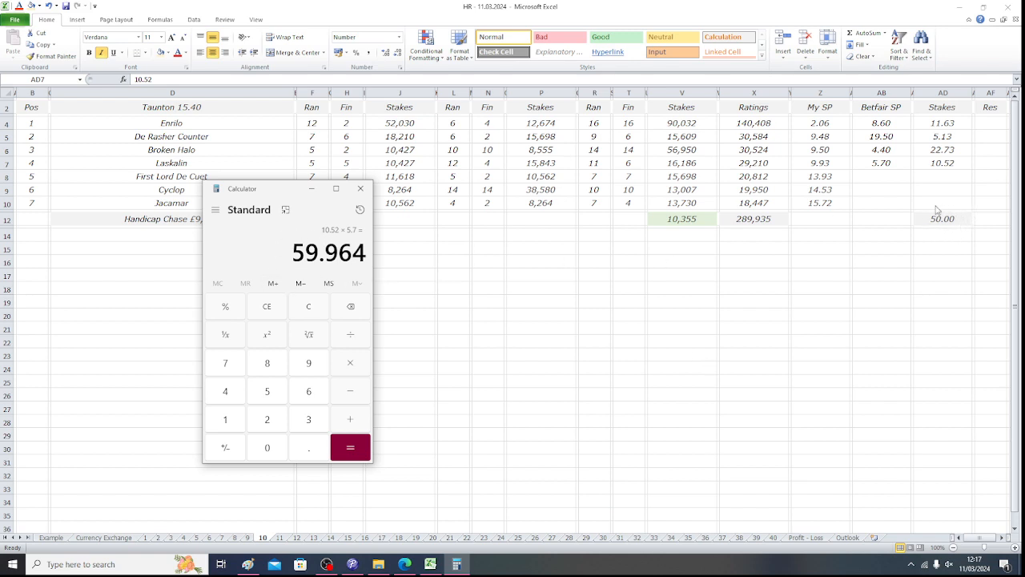
- Return to Excel and review the stakes of the four priced Taunton 15.40 runners, from Laskalin up to Enrilo
{"action": "left_click", "coordinate": [952, 164]}
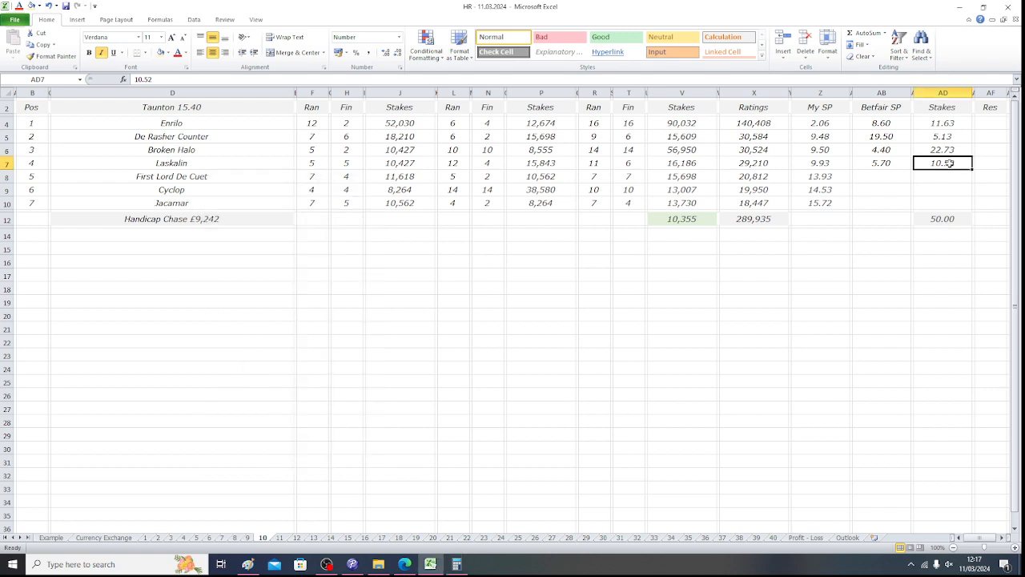
{"action": "key", "text": "Up"}
{"action": "key", "text": "Up"}
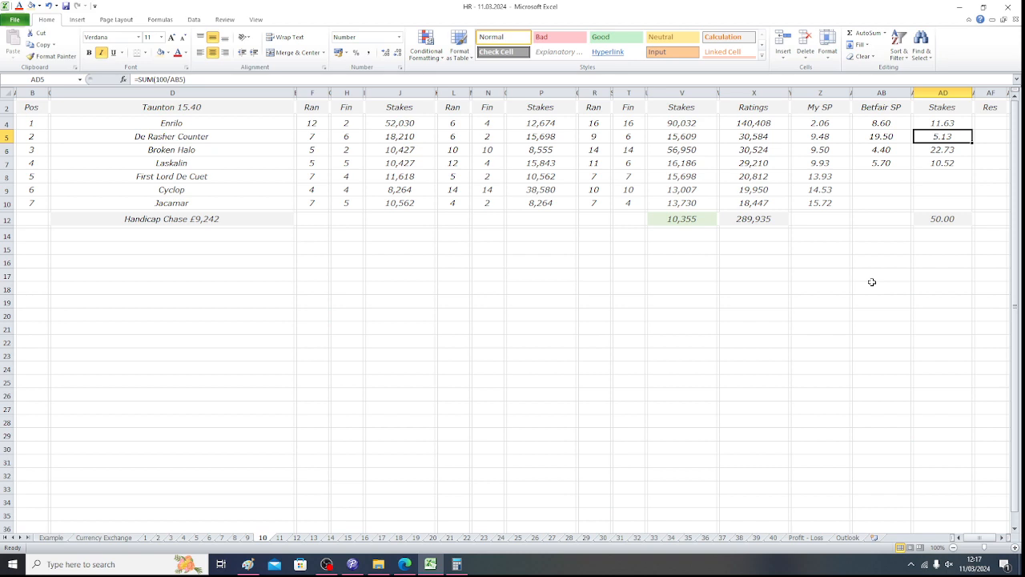
{"action": "key", "text": "Up"}
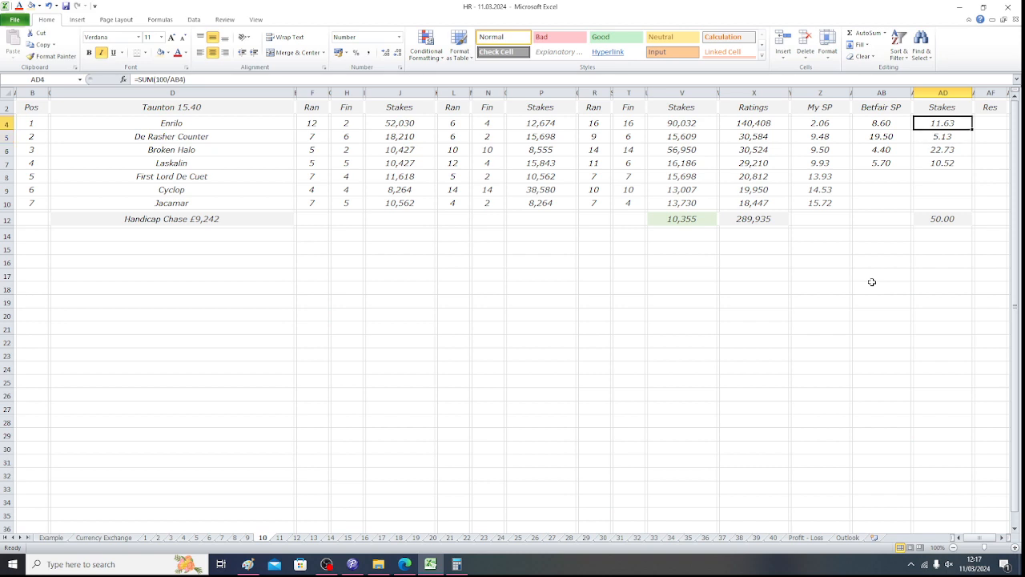
{"action": "key", "text": "Down"}
{"action": "key", "text": "Down"}
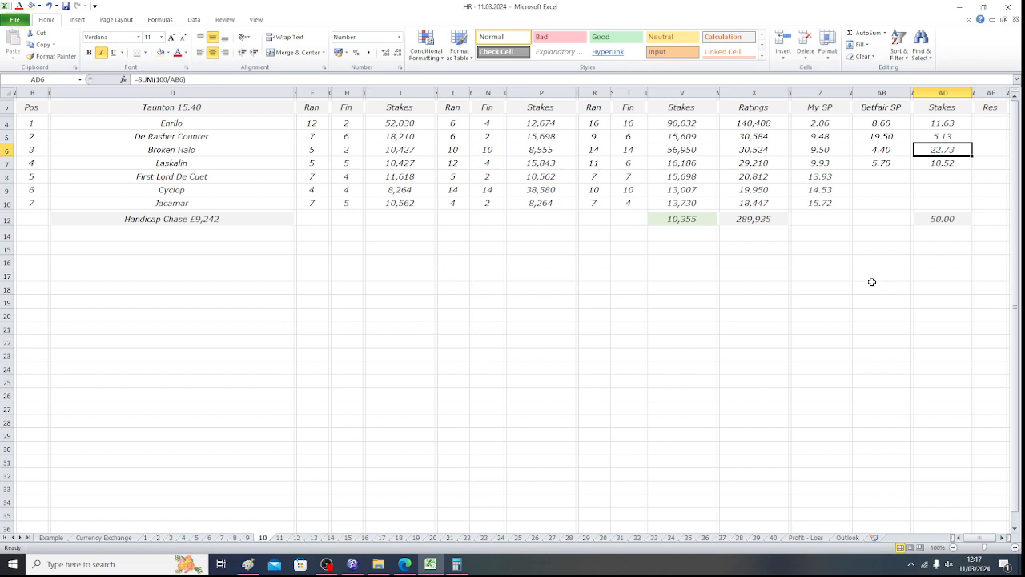
{"action": "left_click", "coordinate": [34, 106]}
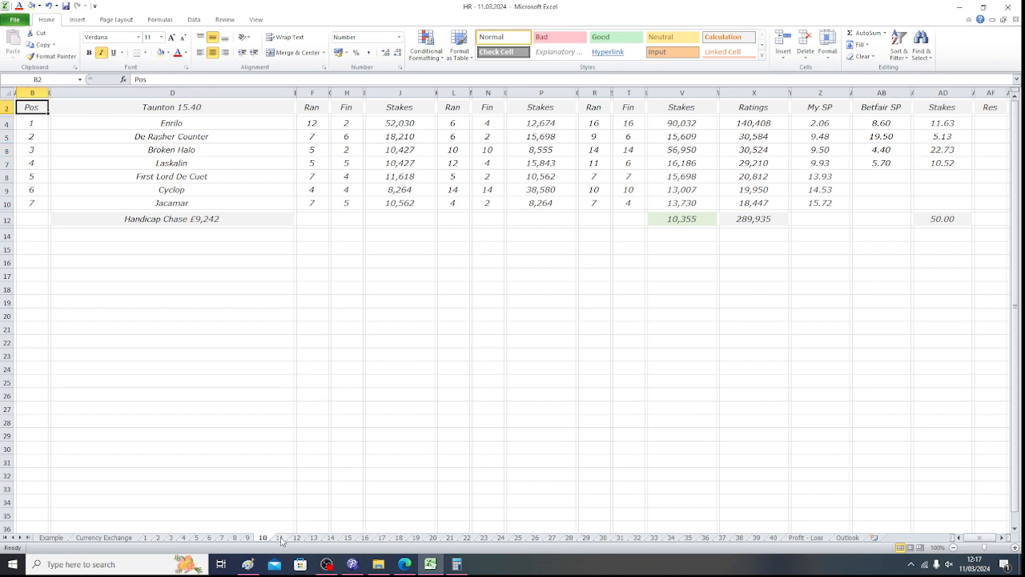
- Open sheet 11 for Taunton 16.10, select Lady Balko's Betfair SP cell, and switch to Betfair's 16:10 Taunton win market
{"action": "left_click", "coordinate": [280, 538]}
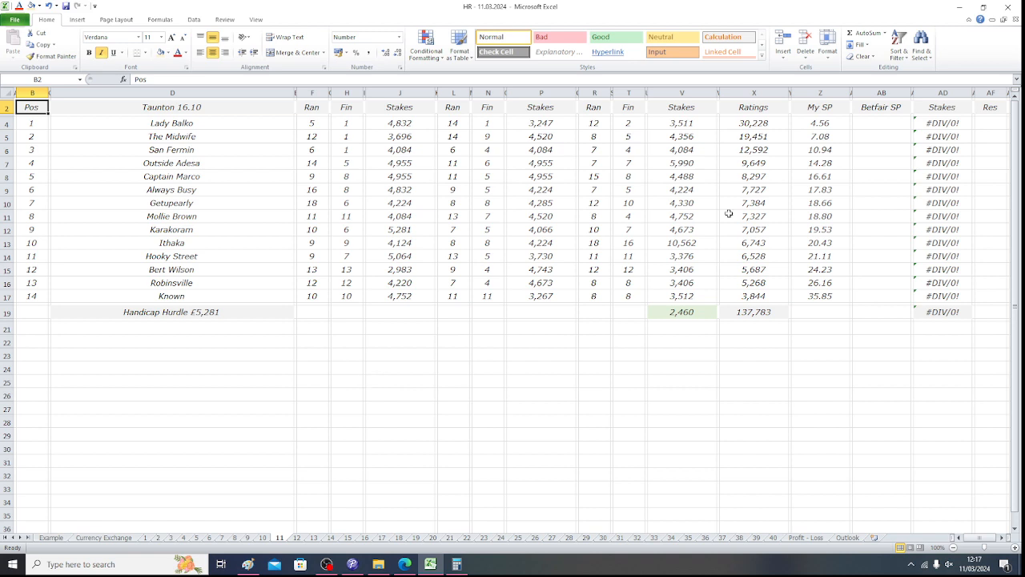
{"action": "left_click", "coordinate": [884, 123]}
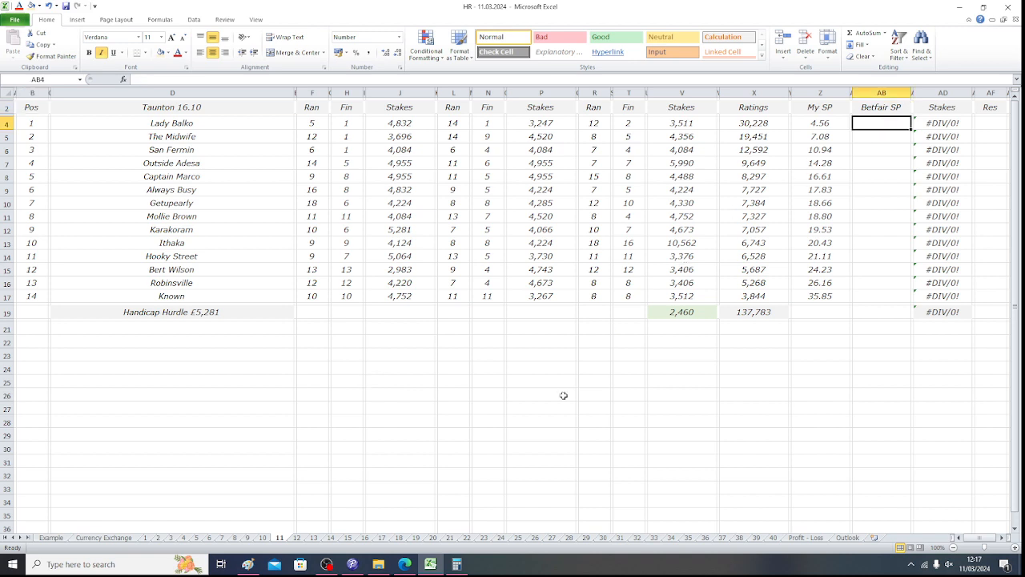
{"action": "left_click", "coordinate": [215, 124]}
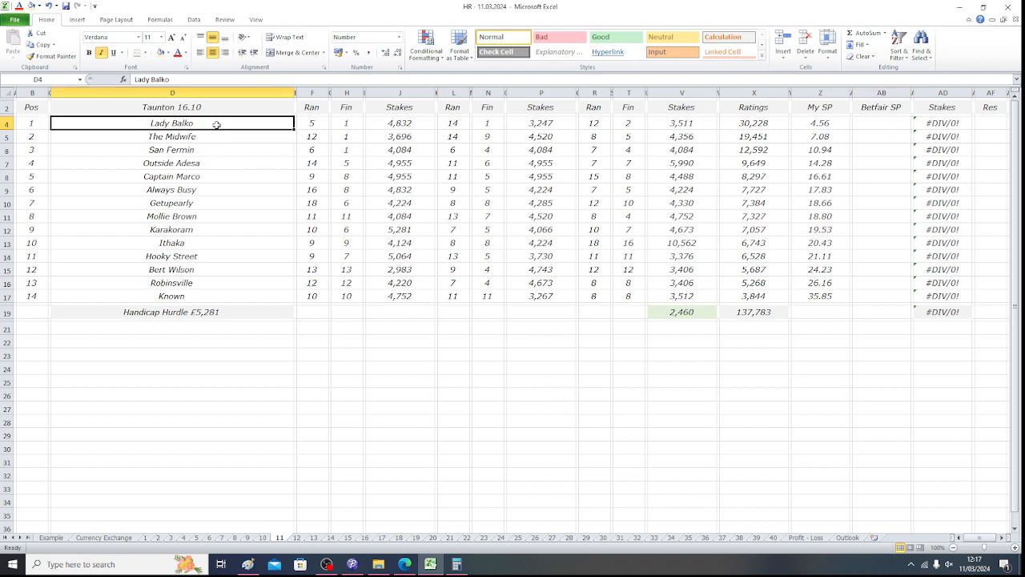
{"action": "left_click", "coordinate": [870, 125]}
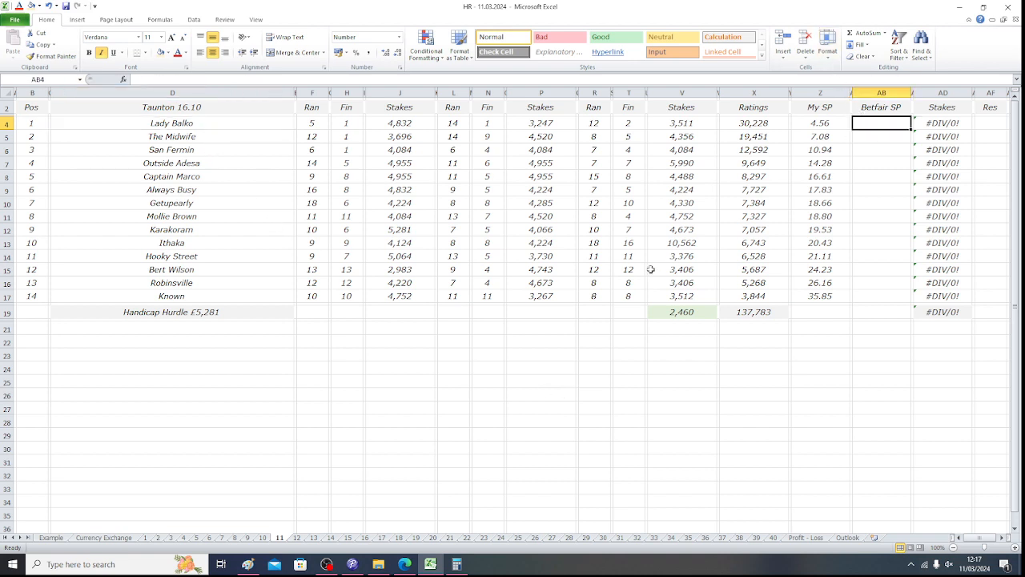
{"action": "left_click", "coordinate": [405, 564]}
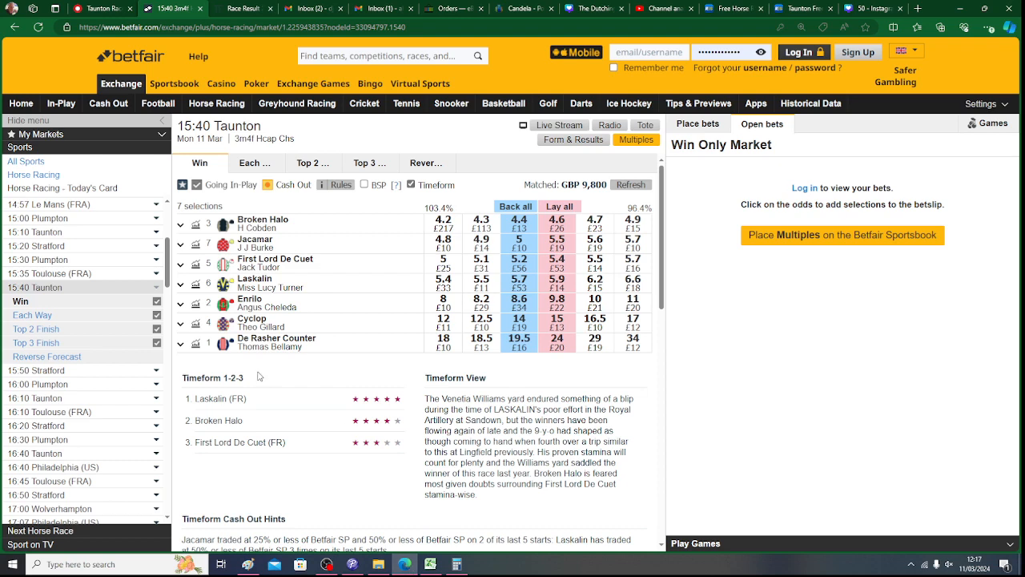
{"action": "left_click", "coordinate": [53, 398]}
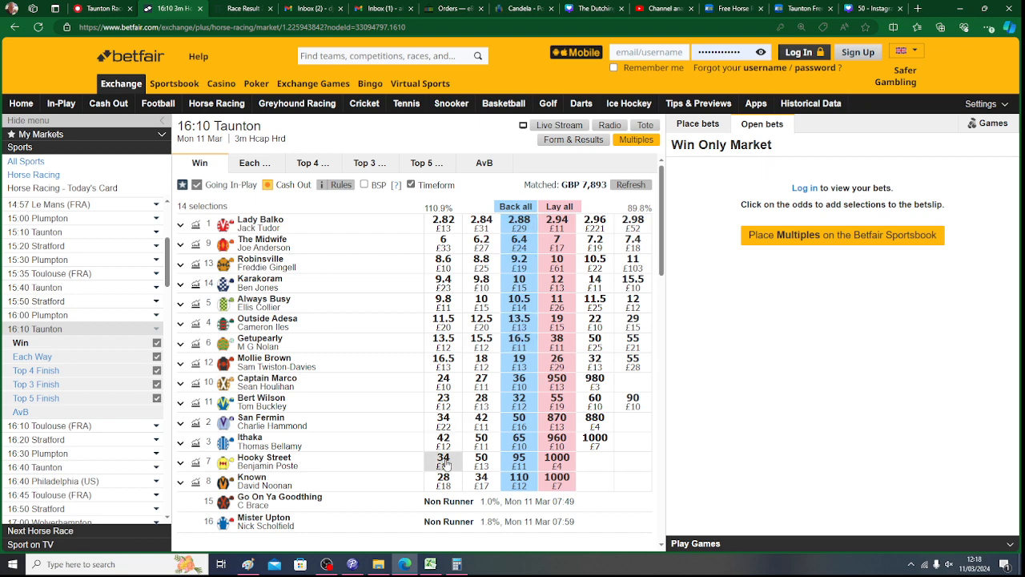
- Return to Excel and enter 2.92 as Lady Balko's Betfair SP
{"action": "left_click", "coordinate": [434, 565]}
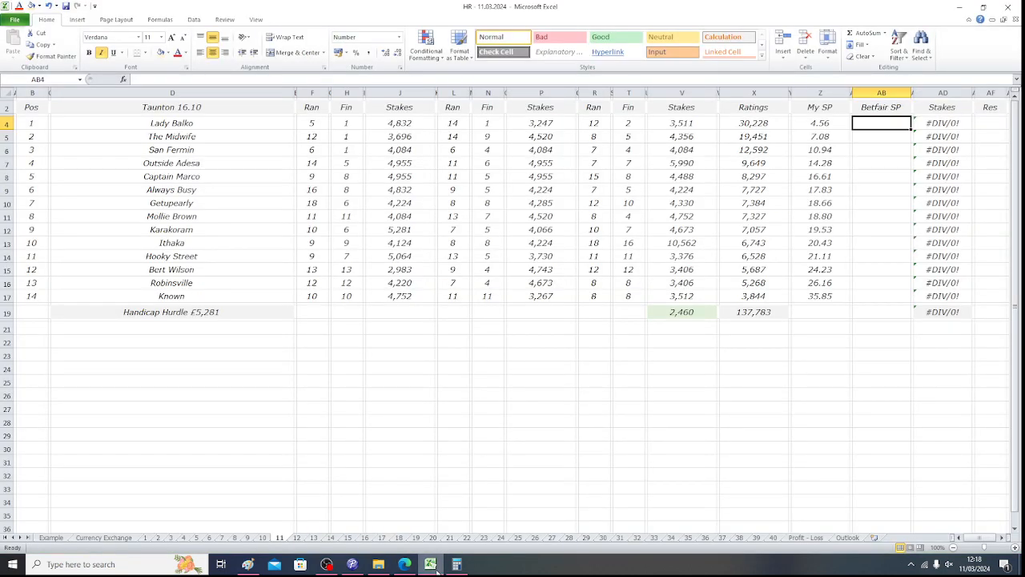
{"action": "type", "text": "2.92"}
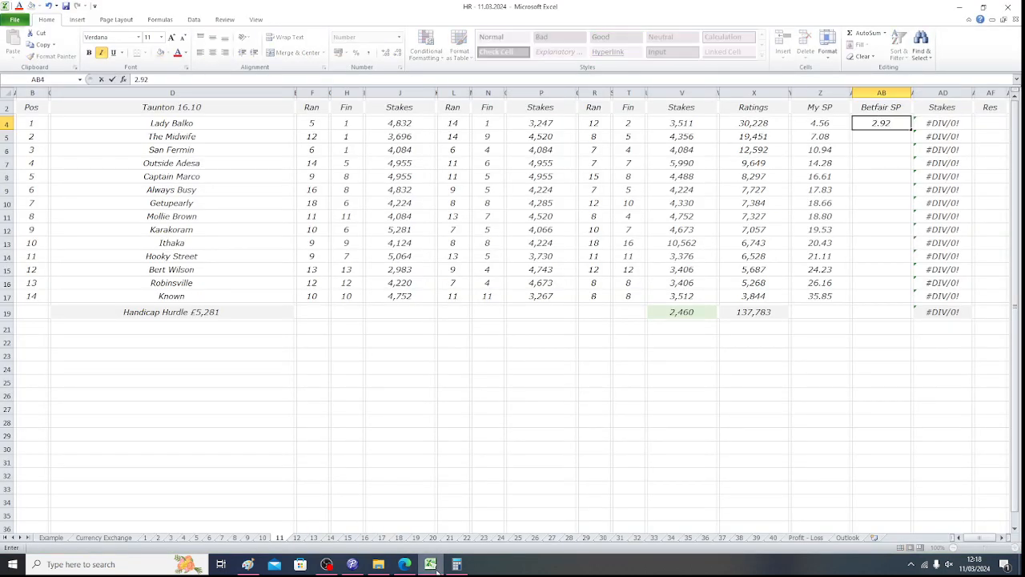
{"action": "key", "text": "Tab"}
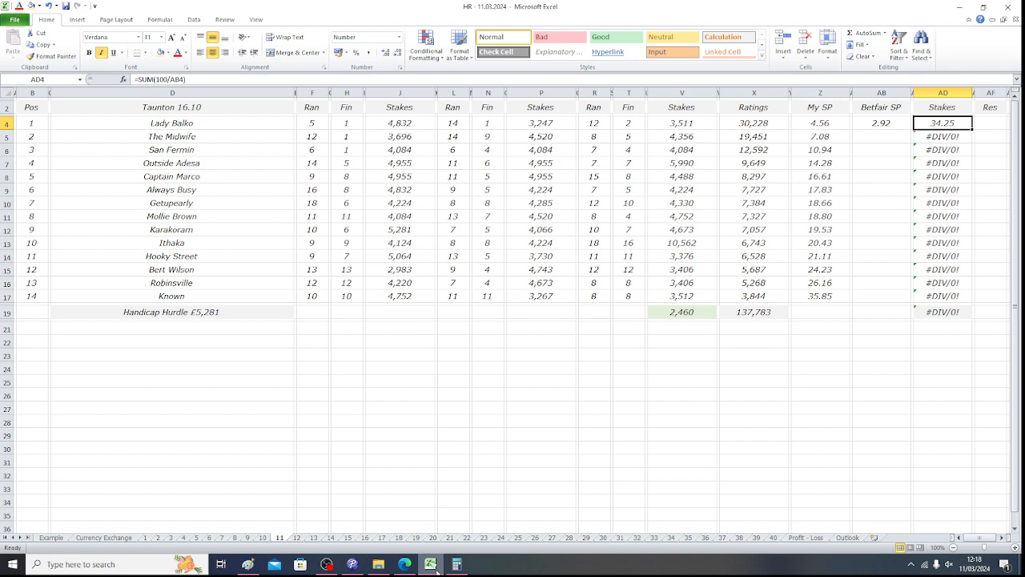
{"action": "key", "text": "Left"}
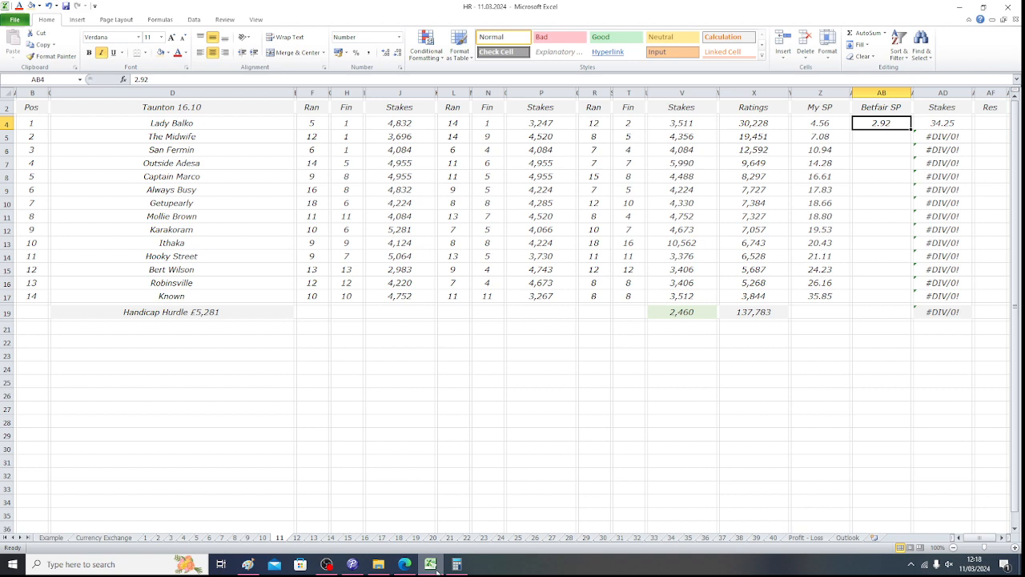
{"action": "key", "text": "Down"}
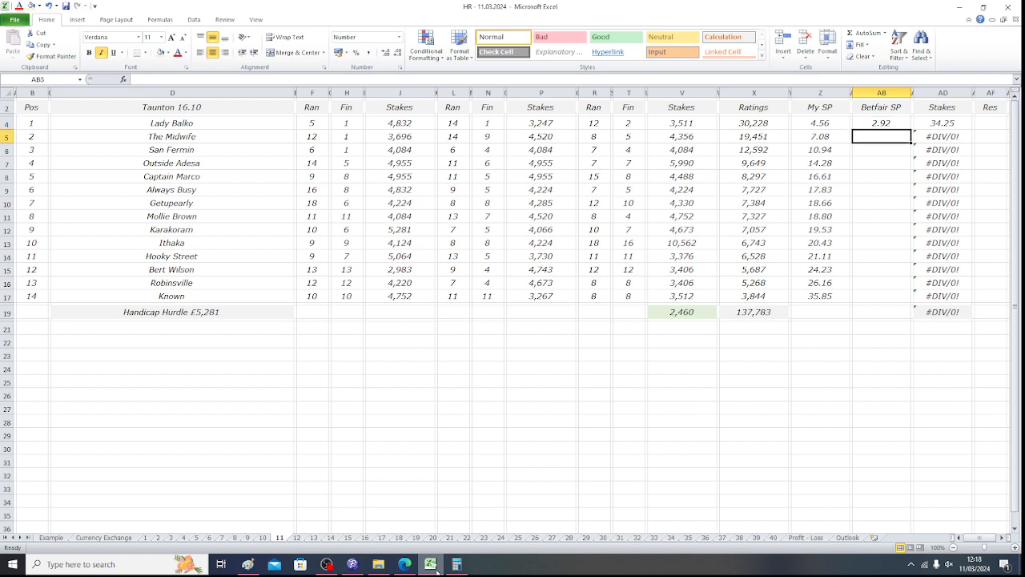
- Look up The Midwife's price on Betfair and enter 6.4 as its Betfair SP in the Excel sheet
{"action": "left_click", "coordinate": [201, 138]}
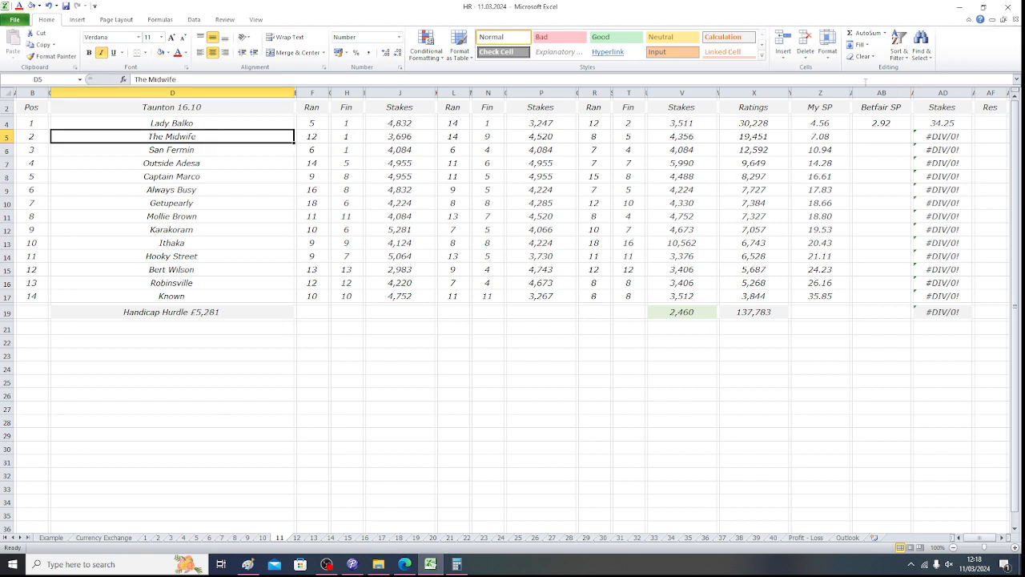
{"action": "left_click", "coordinate": [875, 137]}
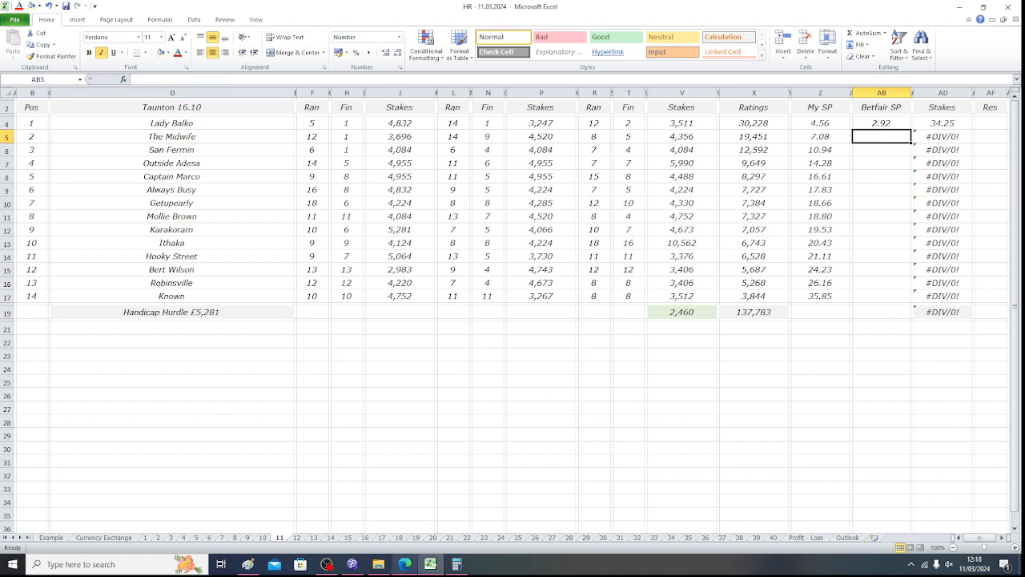
{"action": "left_click", "coordinate": [404, 564]}
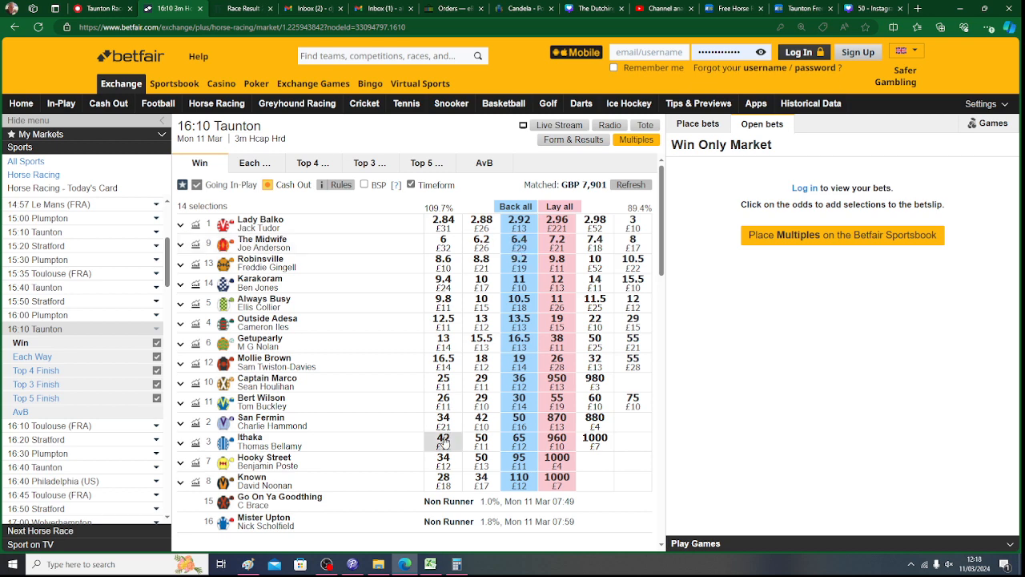
{"action": "left_click", "coordinate": [430, 564]}
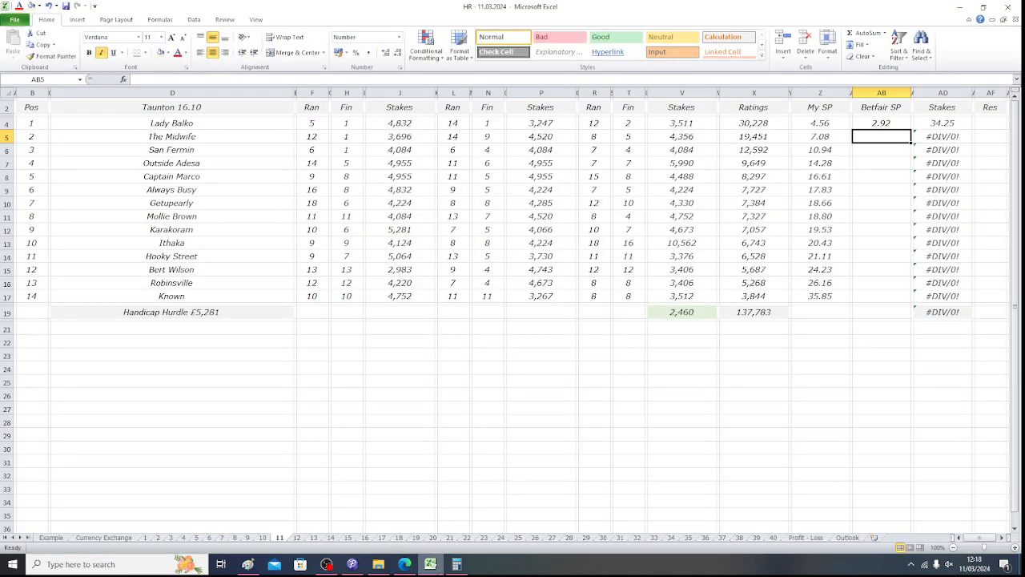
{"action": "type", "text": "6.4"}
{"action": "key", "text": "Tab"}
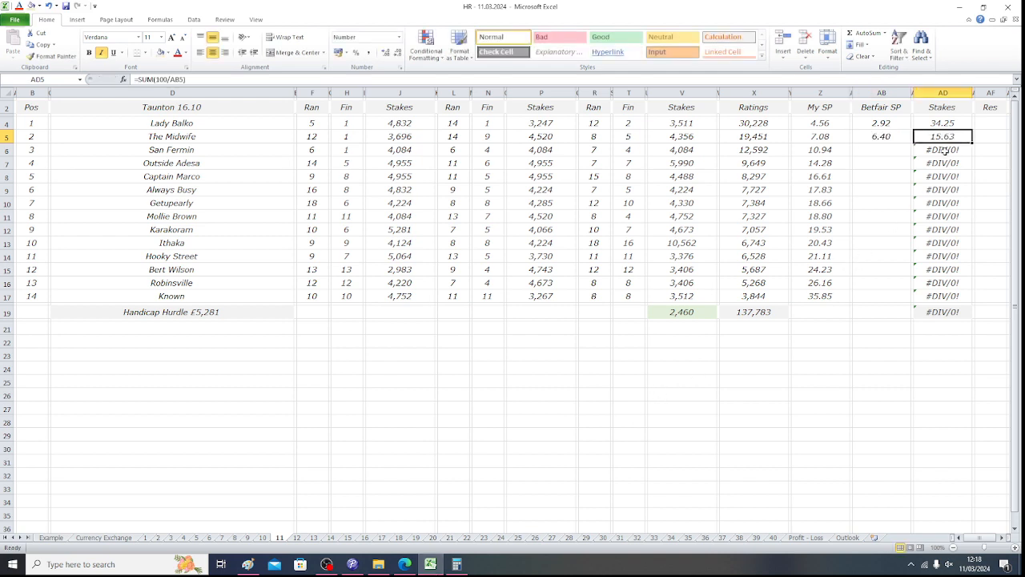
- Check the sum of the first two stakes and replace San Fermin's stake formula with 0.13
{"action": "left_click_drag", "start_coordinate": [943, 125], "coordinate": [943, 136]}
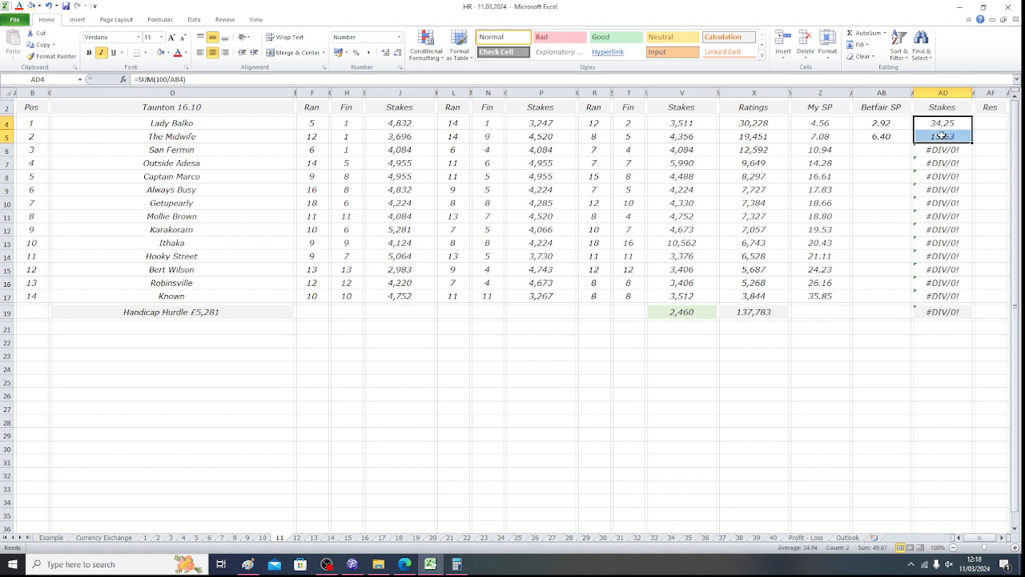
{"action": "left_click", "coordinate": [942, 160]}
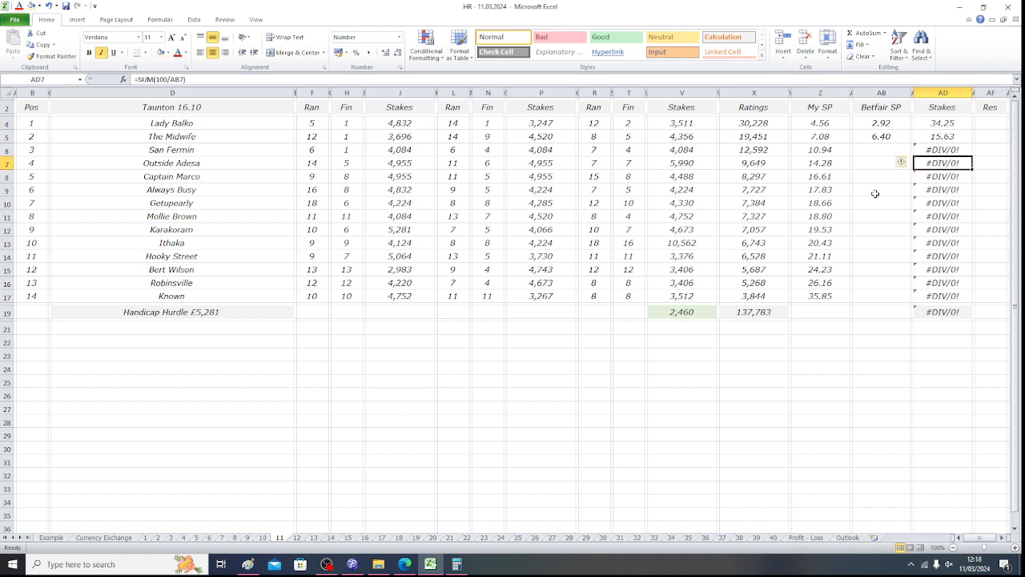
{"action": "key", "text": "Up"}
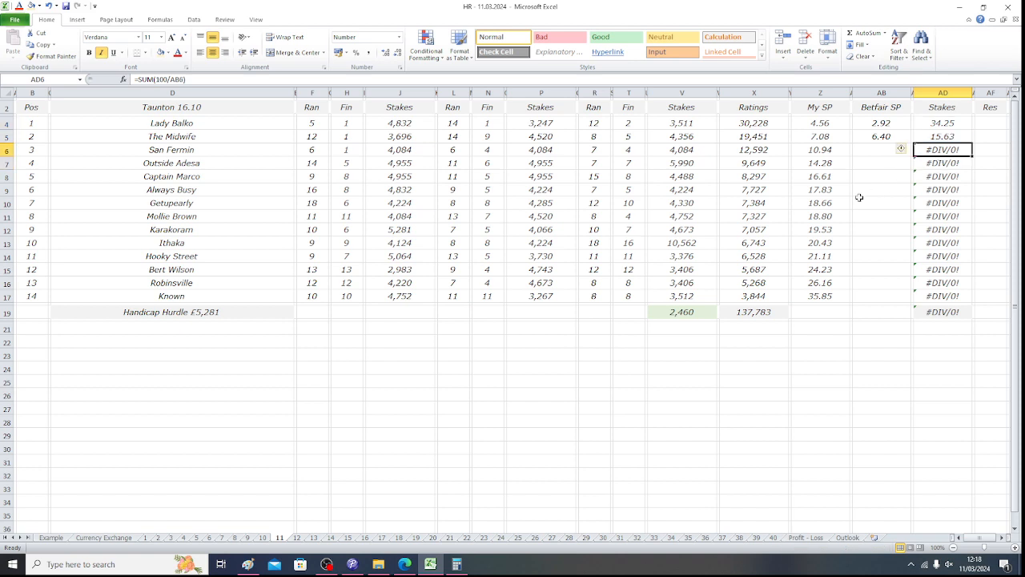
{"action": "type", "text": ".13"}
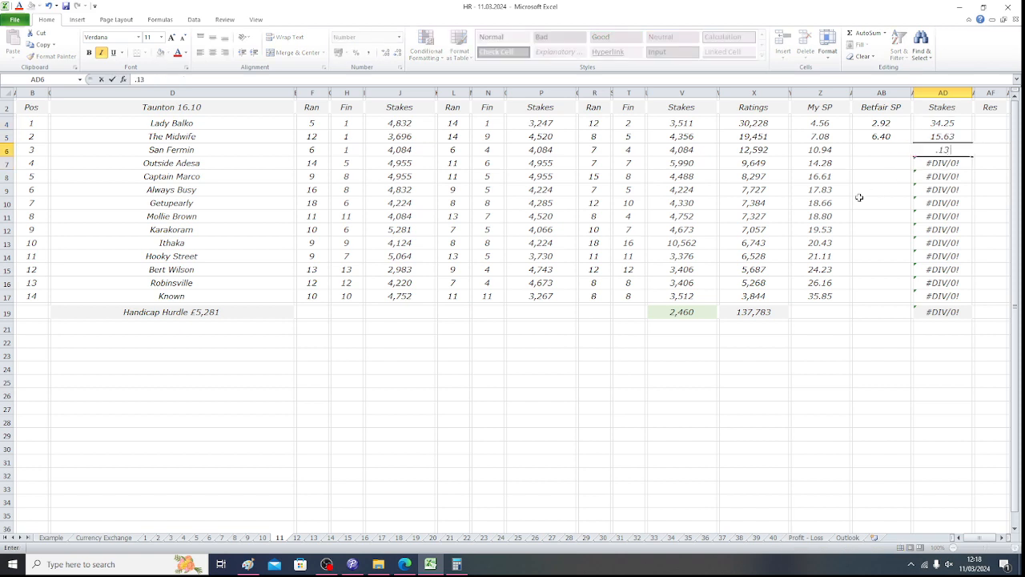
{"action": "key", "text": "Left"}
{"action": "key", "text": "Left"}
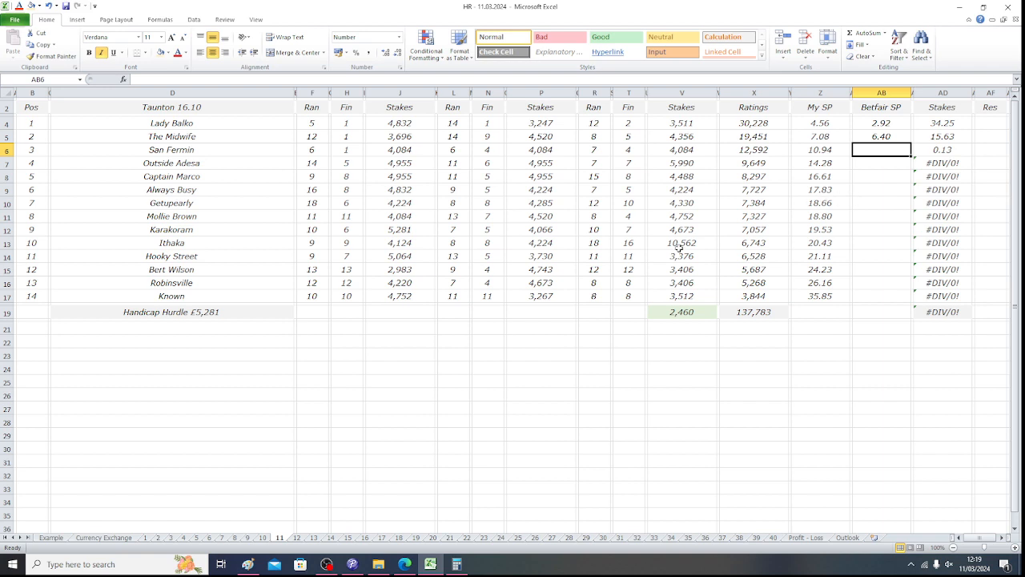
- Look up San Fermin's price on Betfair and enter 50 as its Betfair SP in the Excel sheet
{"action": "left_click", "coordinate": [404, 564]}
{"action": "left_click", "coordinate": [430, 566]}
{"action": "type", "text": "50"}
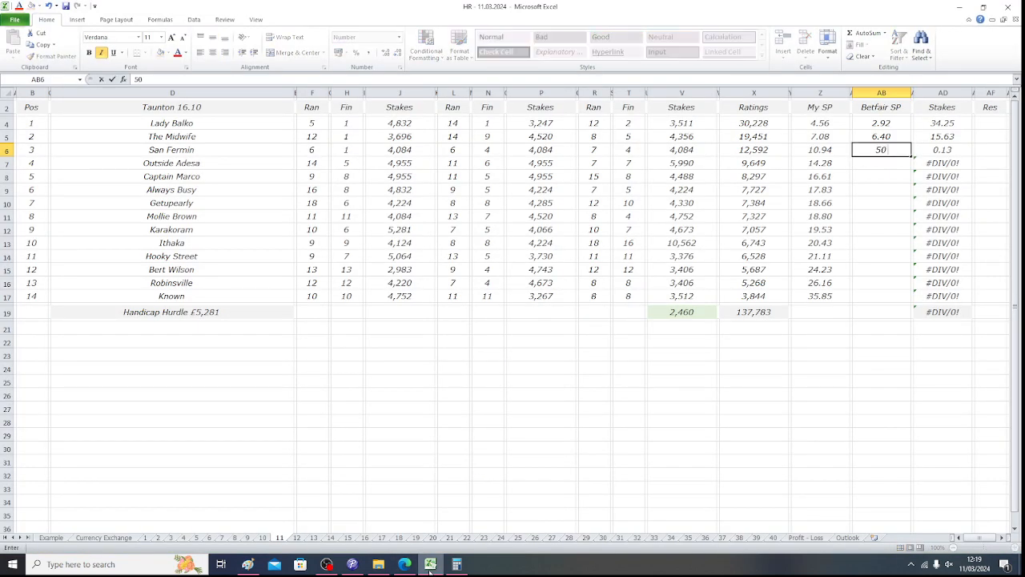
{"action": "key", "text": "Tab"}
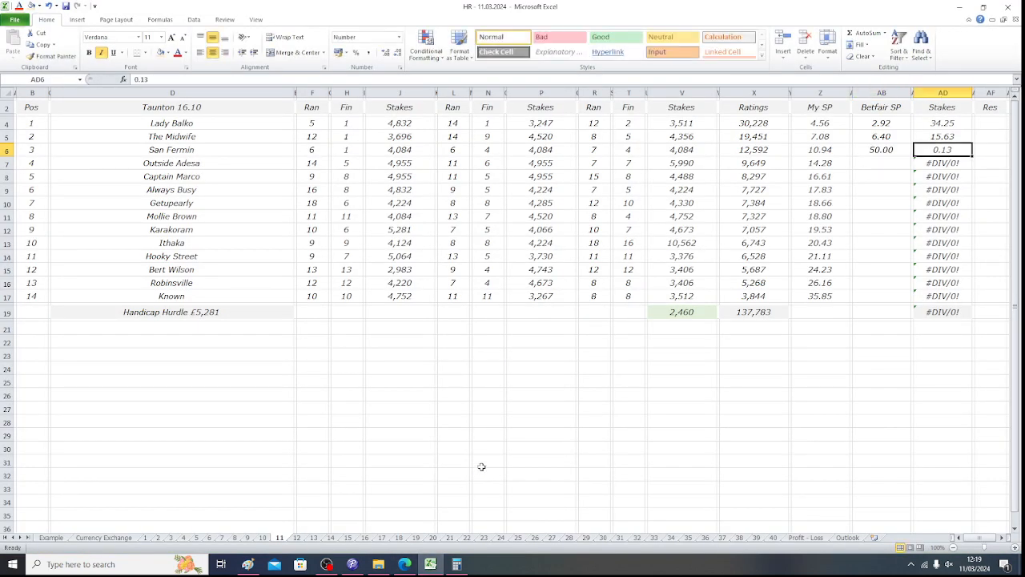
- Switch to Calculator and multiply San Fermin's Betfair price of 50 by its 0.13 stake
{"action": "left_click", "coordinate": [458, 565]}
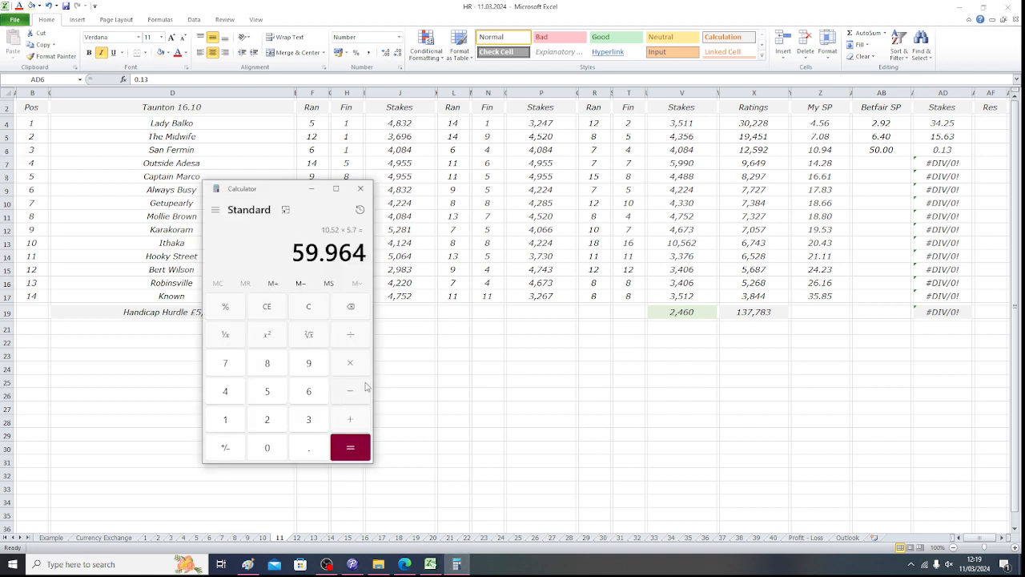
{"action": "left_click", "coordinate": [278, 389]}
{"action": "left_click", "coordinate": [274, 453]}
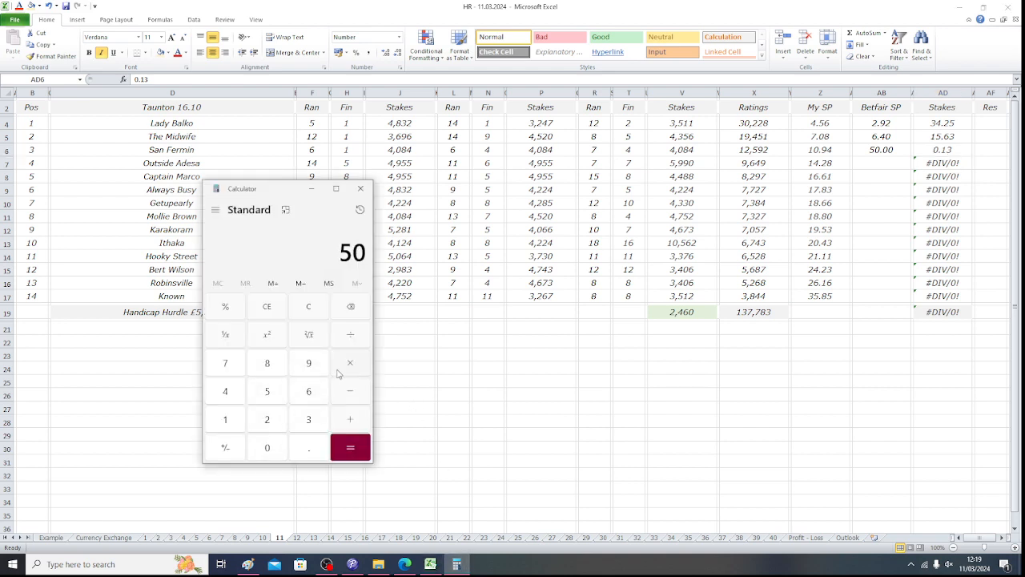
{"action": "left_click", "coordinate": [343, 366]}
{"action": "left_click", "coordinate": [313, 448]}
{"action": "left_click", "coordinate": [238, 427]}
{"action": "left_click", "coordinate": [318, 420]}
{"action": "left_click", "coordinate": [353, 452]}
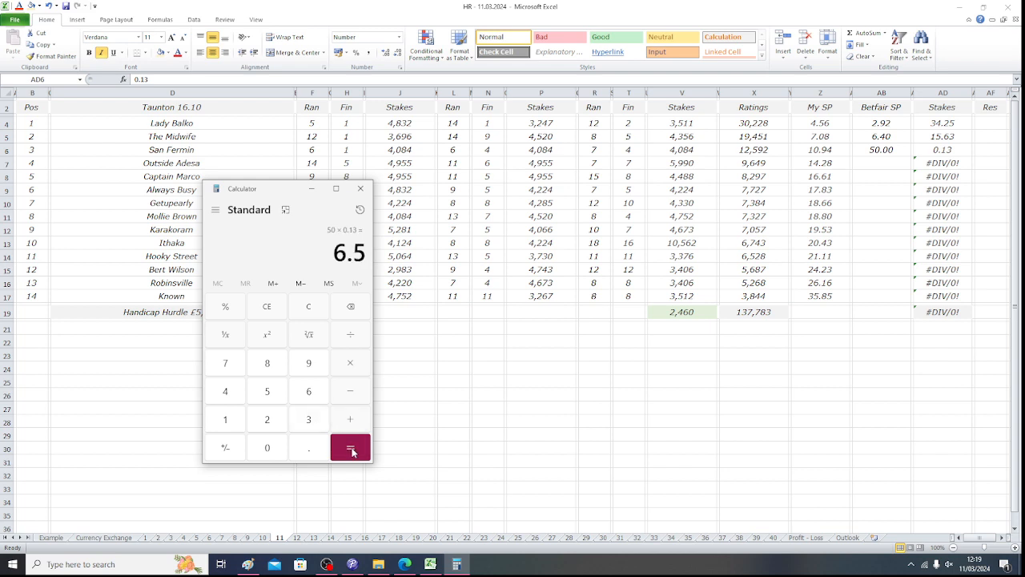
- Return to Excel and clear the stake formulas of the unpriced Taunton 16.10 runners, from Outside Adesa down to Known
{"action": "left_click", "coordinate": [942, 169]}
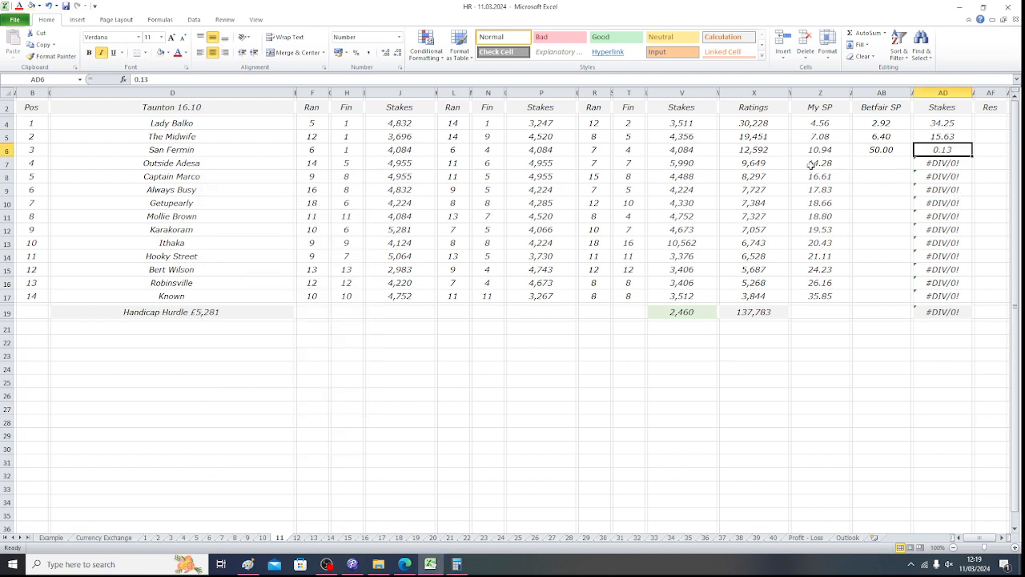
{"action": "key", "text": "Down"}
{"action": "key", "text": "BackSpace"}
{"action": "key", "text": "Down"}
{"action": "key", "text": "BackSpace"}
{"action": "key", "text": "Down"}
{"action": "key", "text": "BackSpace"}
{"action": "key", "text": "Down"}
{"action": "key", "text": "BackSpace"}
{"action": "key", "text": "Down"}
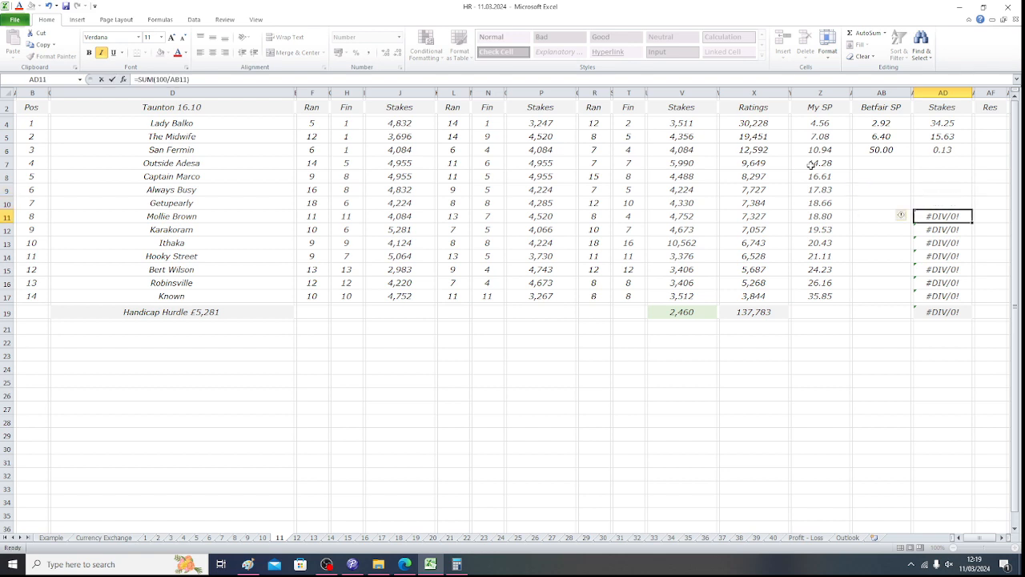
{"action": "key", "text": "BackSpace"}
{"action": "key", "text": "Down"}
{"action": "key", "text": "BackSpace"}
{"action": "key", "text": "Down"}
{"action": "key", "text": "BackSpace"}
{"action": "key", "text": "Down"}
{"action": "key", "text": "BackSpace"}
{"action": "key", "text": "Down"}
{"action": "key", "text": "BackSpace"}
{"action": "key", "text": "Down"}
{"action": "key", "text": "BackSpace"}
{"action": "key", "text": "Down"}
{"action": "key", "text": "BackSpace"}
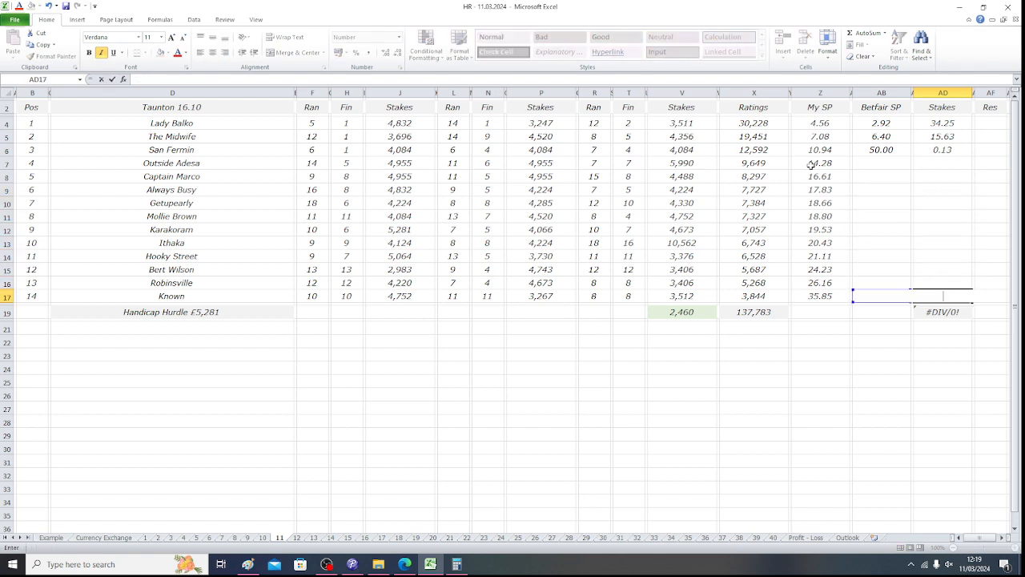
{"action": "key", "text": "Up"}
{"action": "key", "text": "Up"}
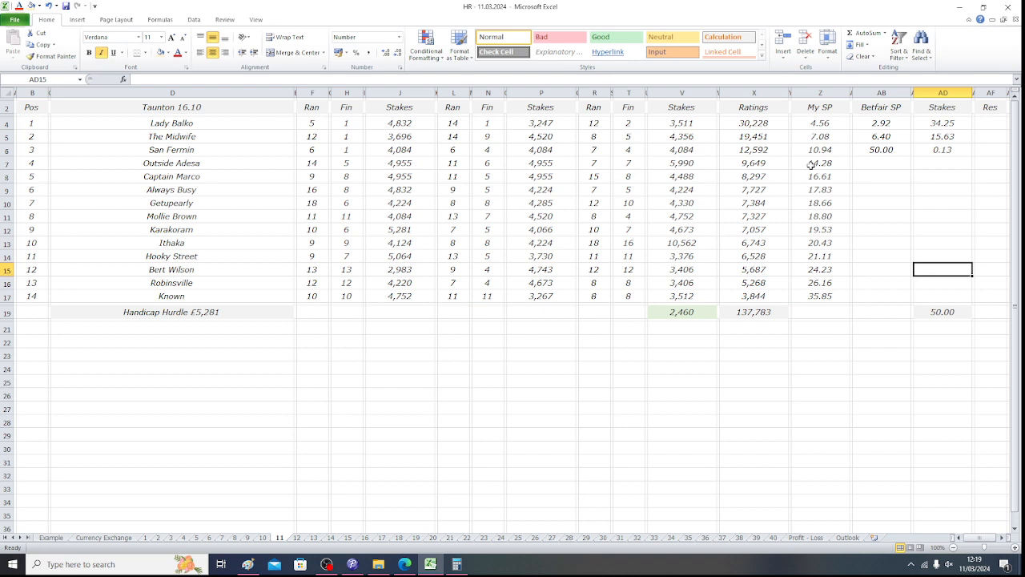
- Review the Taunton 16.10 stakes column from the last runner up to Lady Balko
{"action": "key", "text": "Down"}
{"action": "key", "text": "Down"}
{"action": "key", "text": "Up"}
{"action": "key", "text": "Up"}
{"action": "key", "text": "Up"}
{"action": "key", "text": "Up"}
{"action": "key", "text": "Up"}
{"action": "key", "text": "Up"}
{"action": "key", "text": "Up"}
{"action": "key", "text": "Up"}
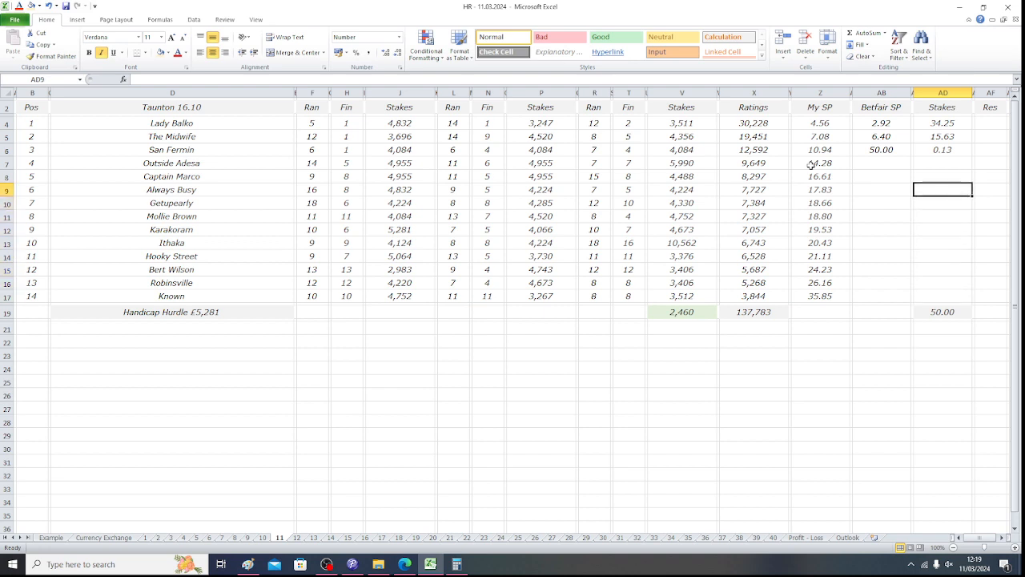
{"action": "key", "text": "Up"}
{"action": "key", "text": "Up"}
{"action": "key", "text": "Up"}
{"action": "key", "text": "Up"}
{"action": "key", "text": "Up"}
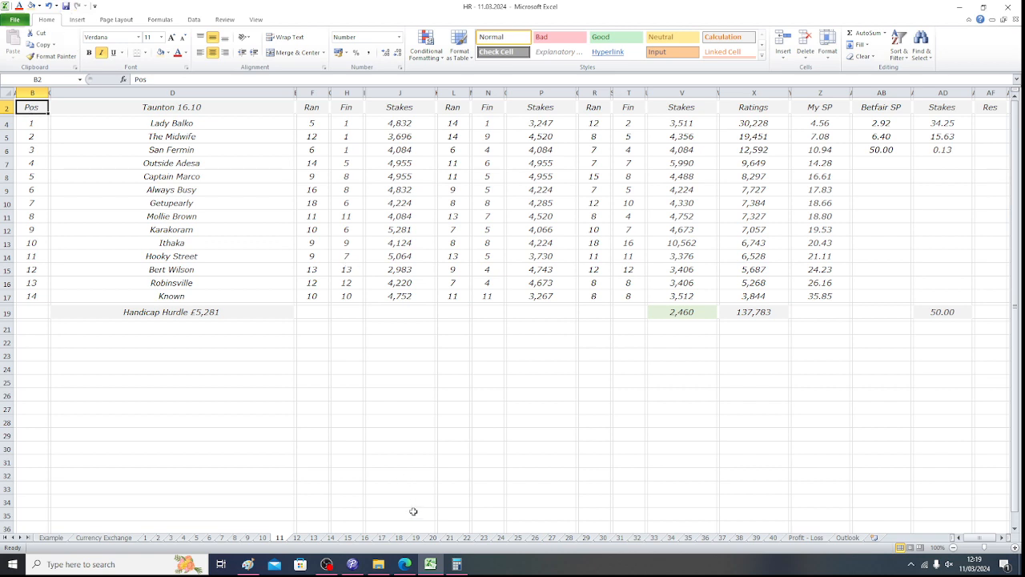
- Switch to Betfair in the browser and open the 16:40 Taunton win market
{"action": "left_click", "coordinate": [404, 564]}
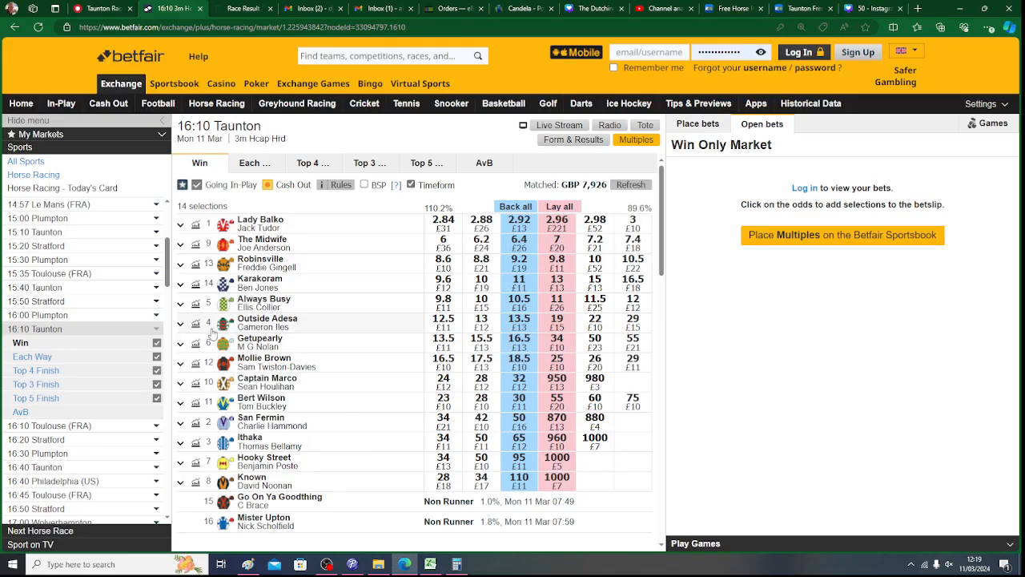
{"action": "left_click_drag", "start_coordinate": [167, 273], "coordinate": [167, 292]}
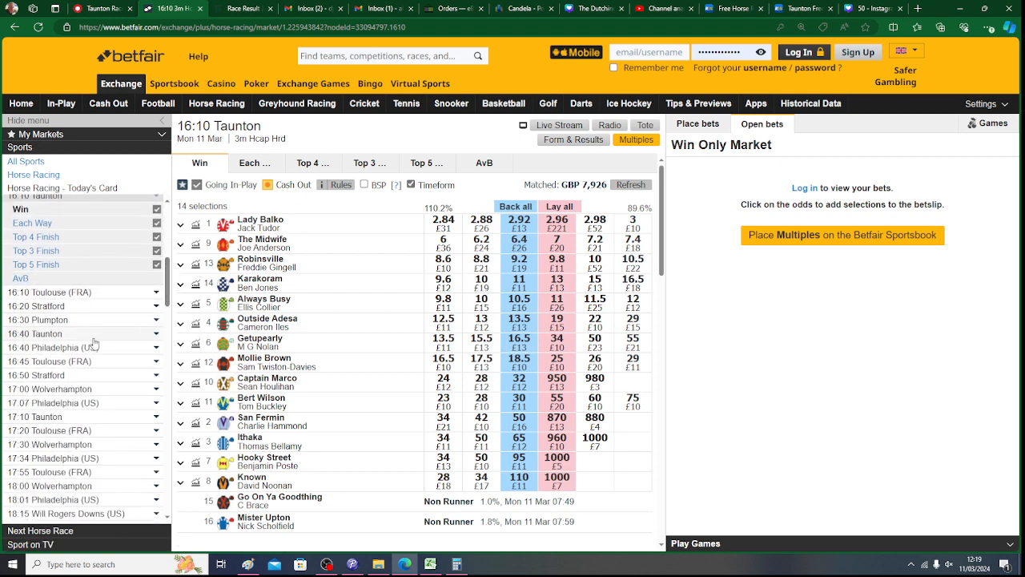
{"action": "left_click", "coordinate": [57, 335]}
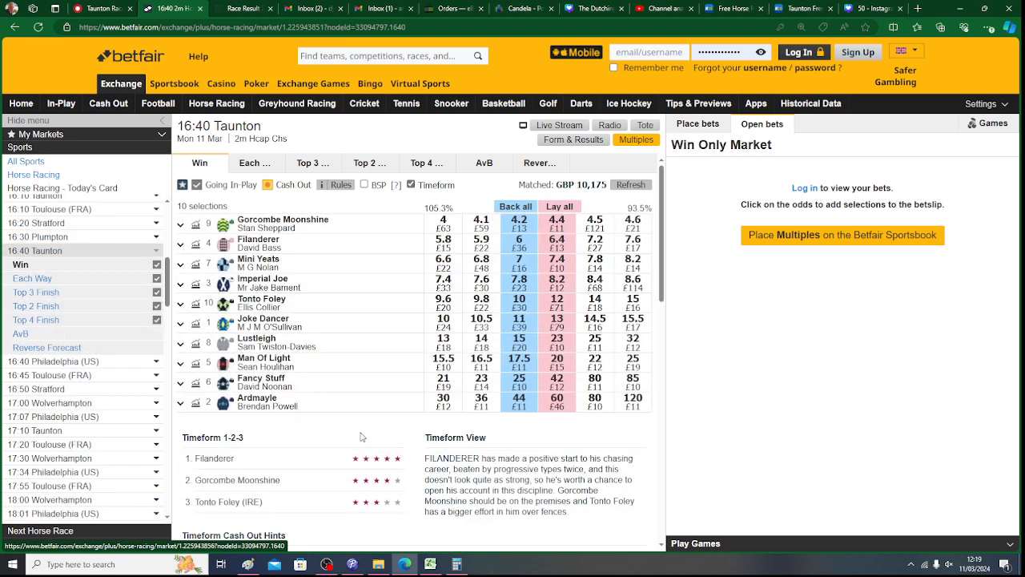
- Switch to Excel and open sheet 12 for Taunton 16.40 at Tonto Foley's row
{"action": "left_click", "coordinate": [431, 564]}
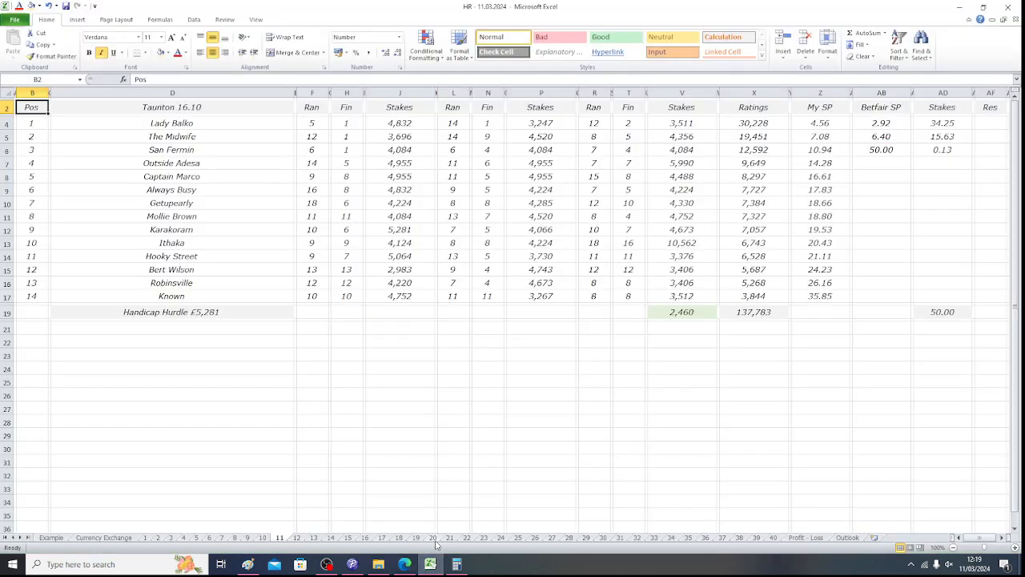
{"action": "left_click", "coordinate": [296, 538]}
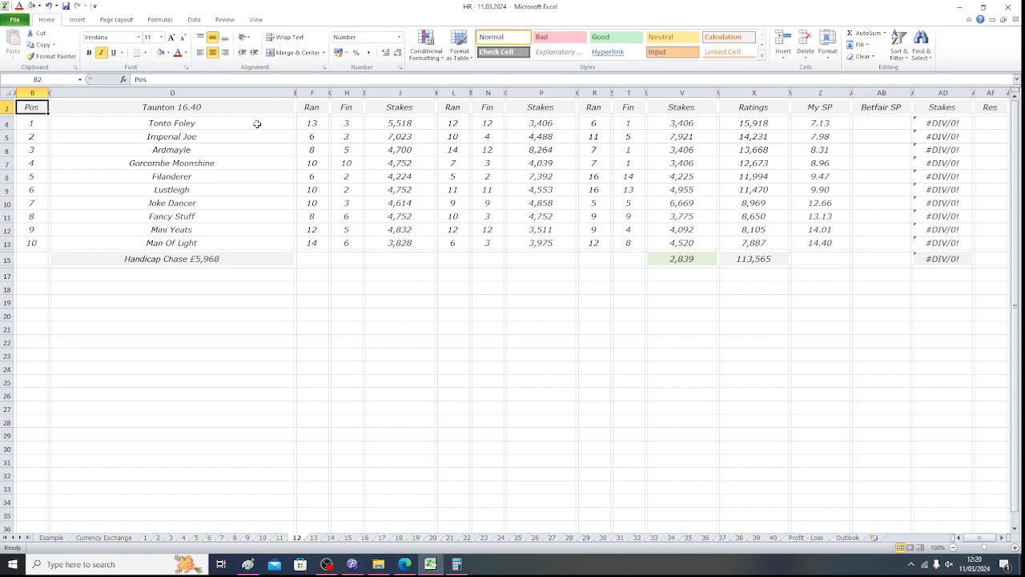
{"action": "left_click", "coordinate": [227, 125]}
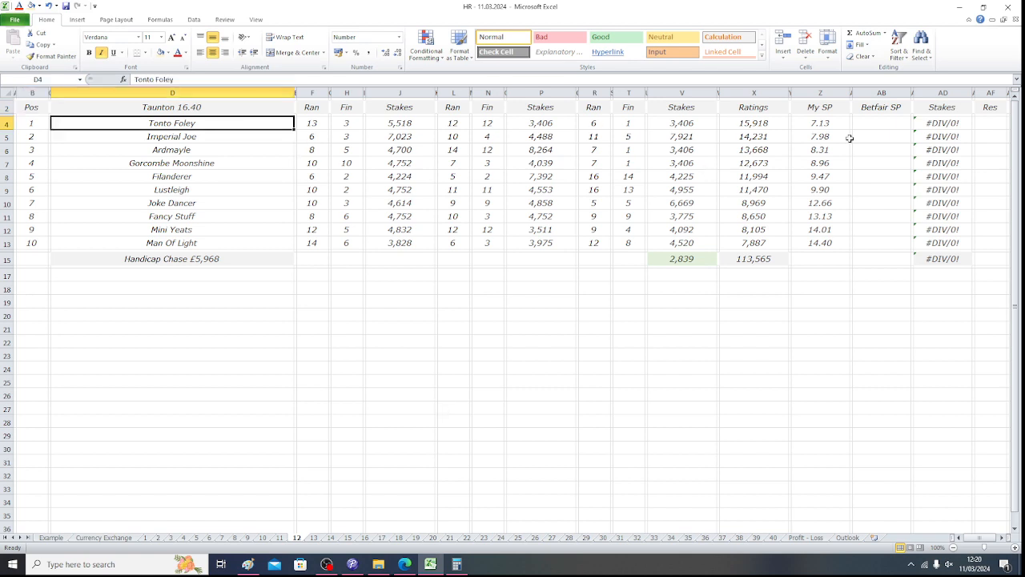
- Look up Tonto Foley's back price on Betfair and record 10 as its Betfair SP in the Taunton 16.40 sheet
{"action": "left_click", "coordinate": [873, 124]}
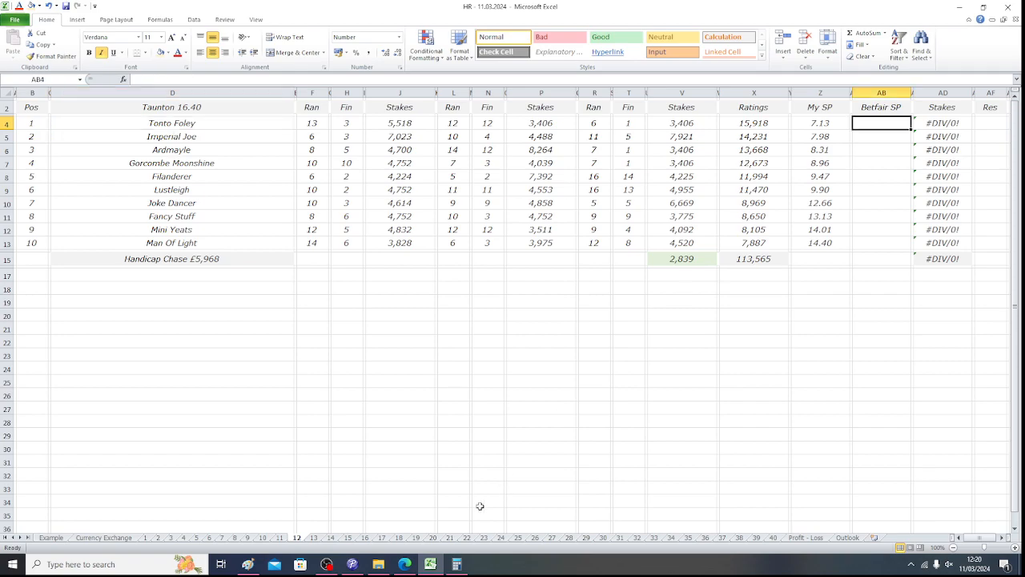
{"action": "left_click", "coordinate": [406, 565]}
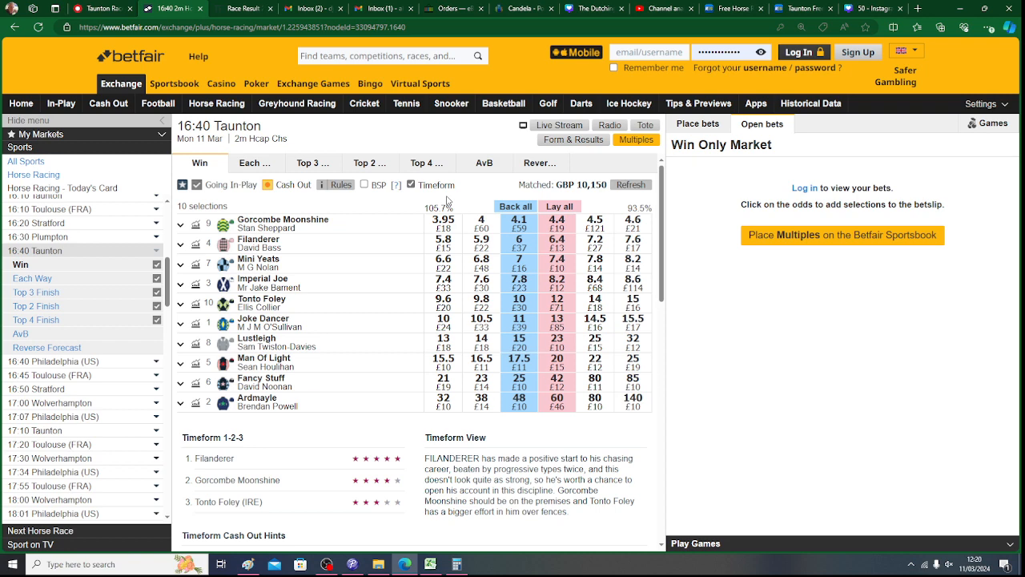
{"action": "left_click", "coordinate": [431, 565]}
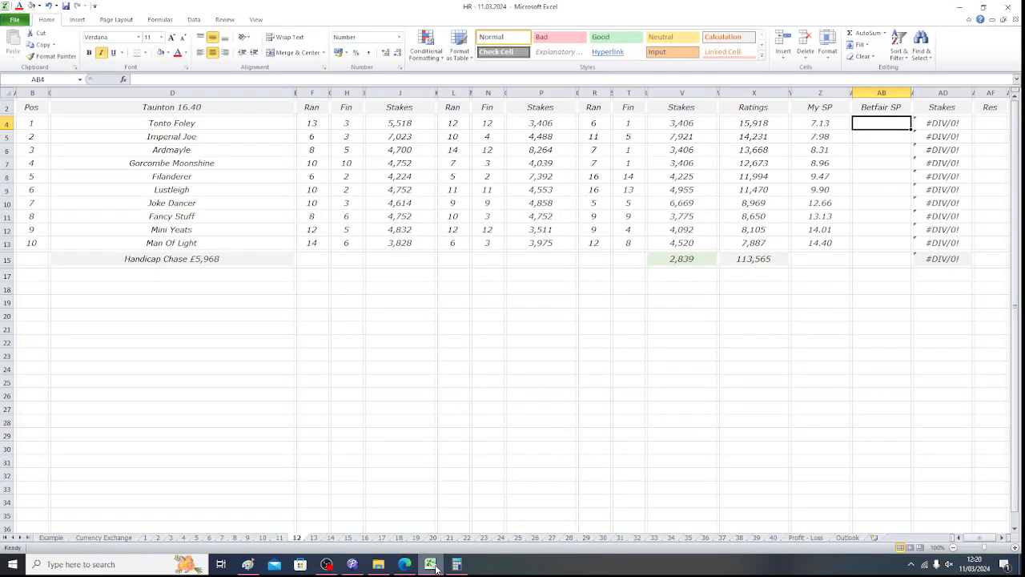
{"action": "type", "text": "10"}
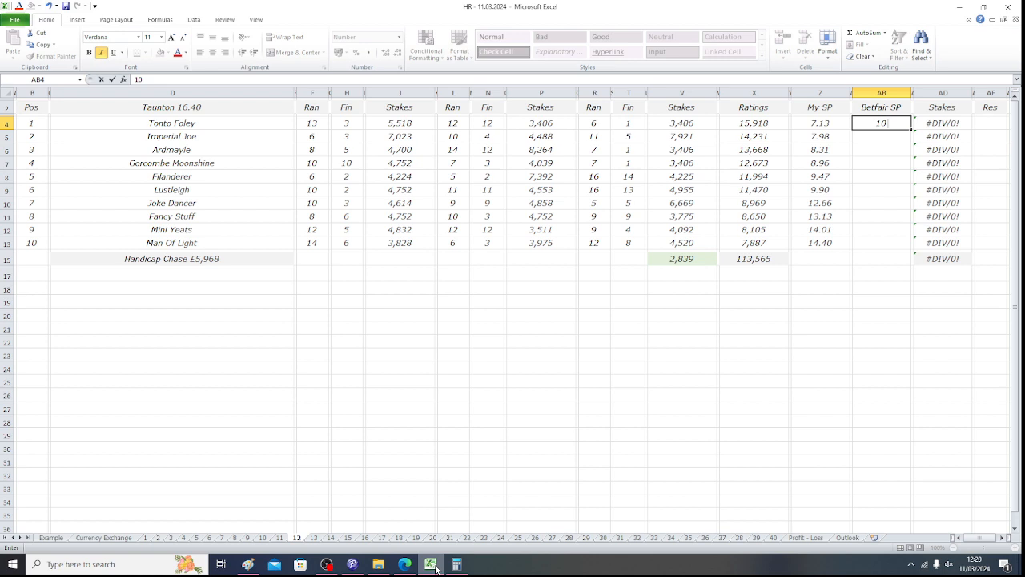
{"action": "key", "text": "Tab"}
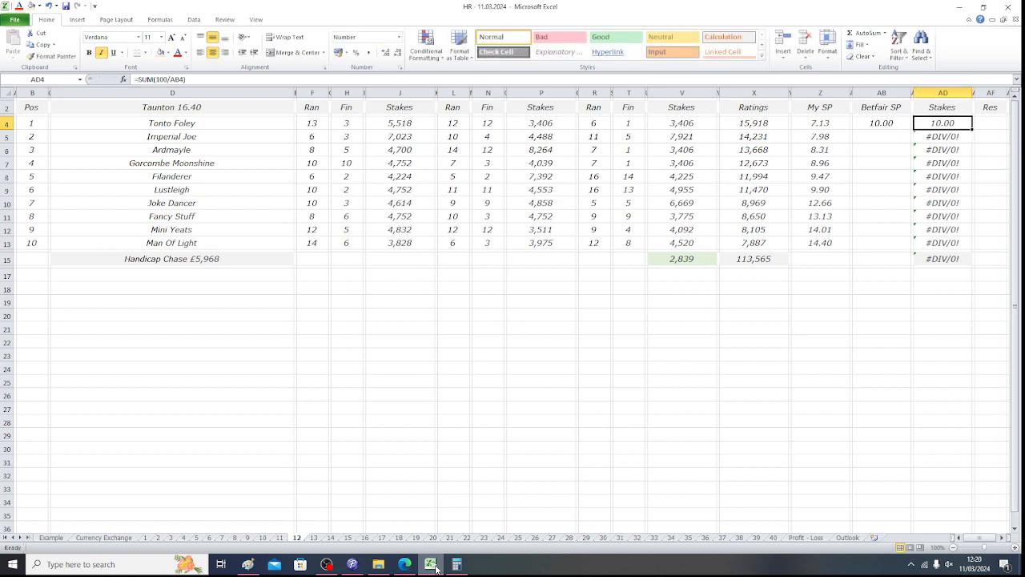
- Look up Imperial Joe's back price on Betfair and record 7.8 as its Betfair SP in Excel
{"action": "key", "text": "Down"}
{"action": "key", "text": "Left"}
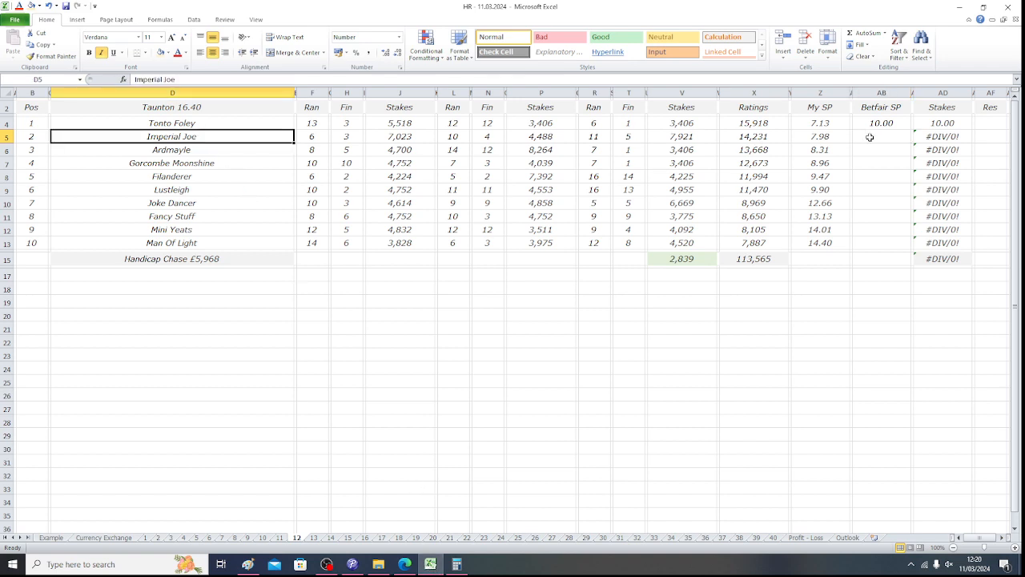
{"action": "left_click", "coordinate": [405, 564]}
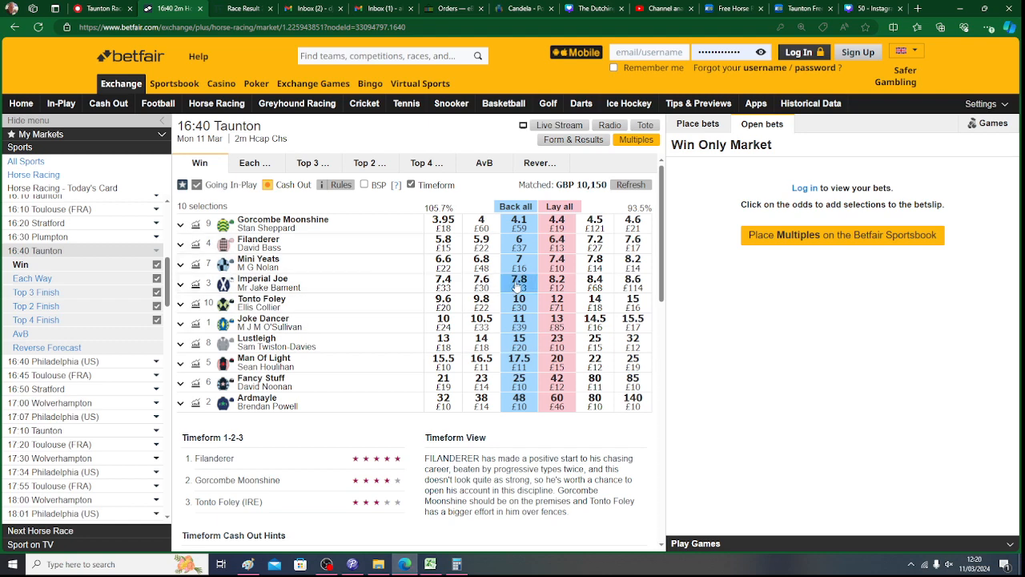
{"action": "left_click", "coordinate": [431, 565]}
{"action": "type", "text": "7.8"}
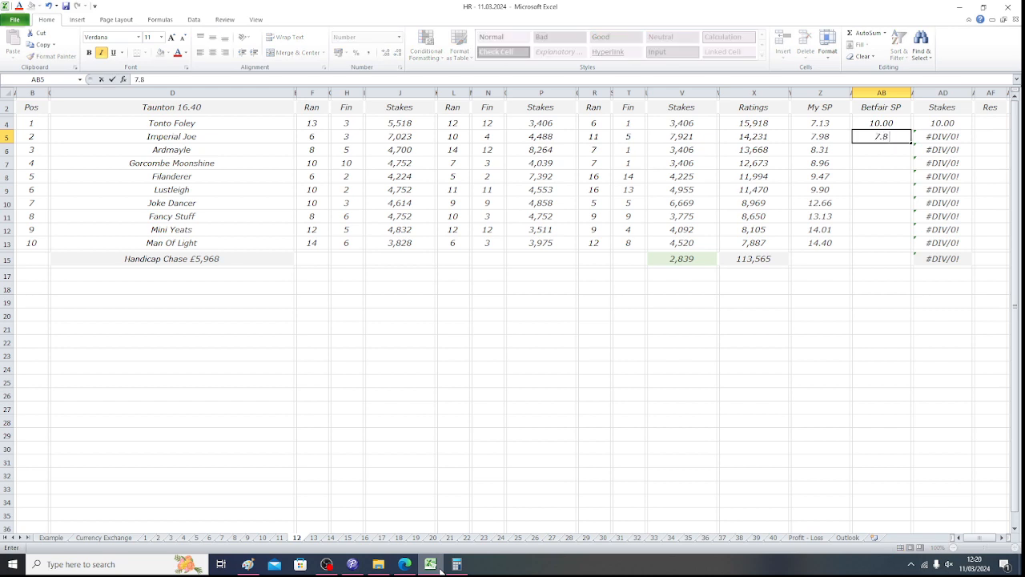
{"action": "key", "text": "Tab"}
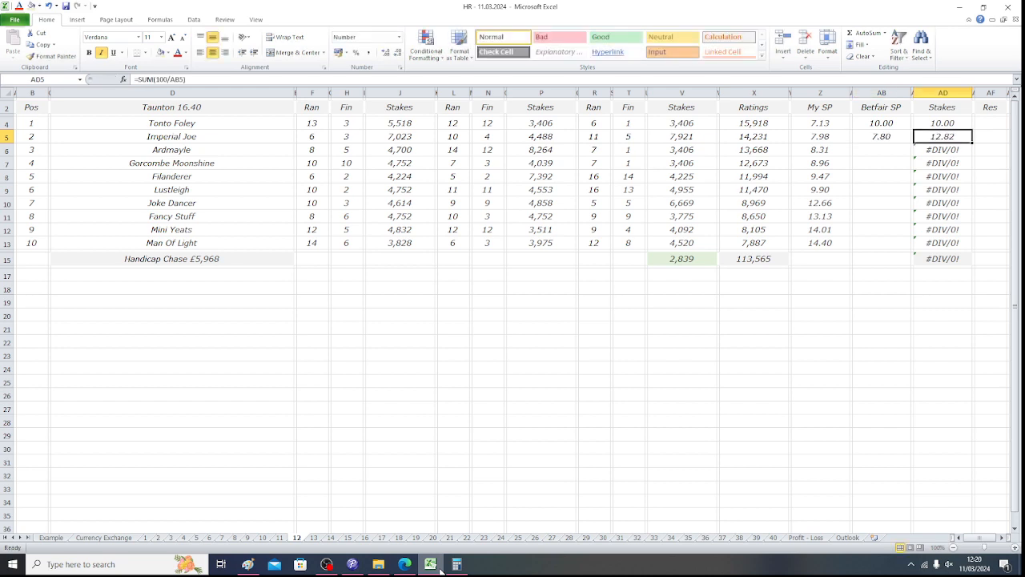
- Look up Ardmayle's back price in the Betfair 16:40 Taunton market and return to Excel
{"action": "key", "text": "shift+Tab"}
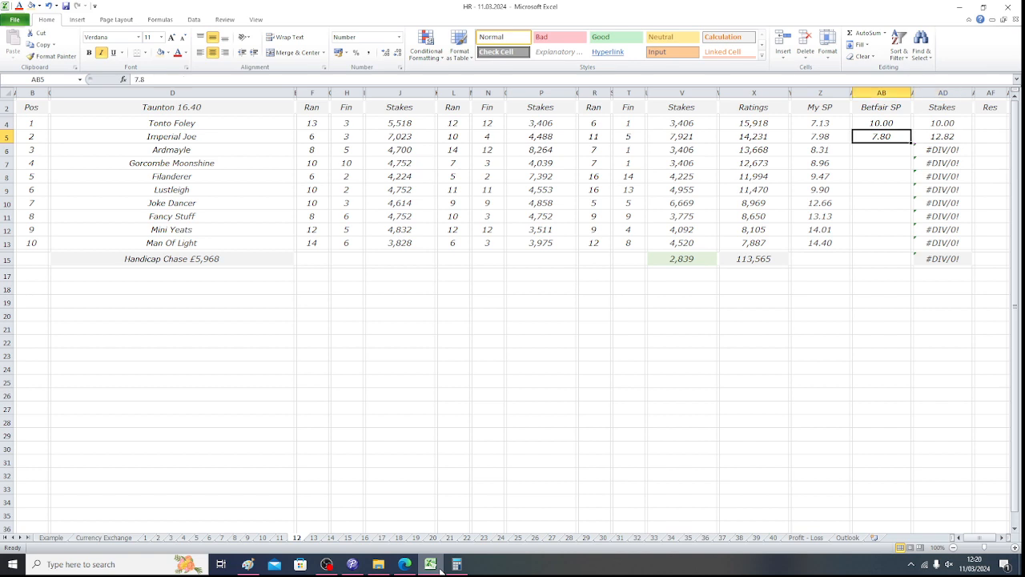
{"action": "key", "text": "Down"}
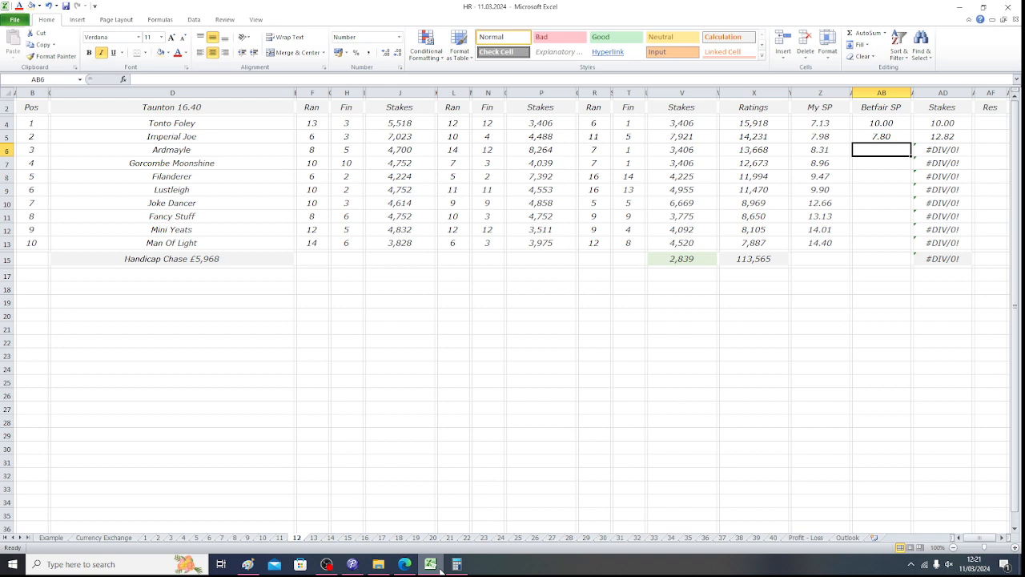
{"action": "left_click", "coordinate": [202, 149]}
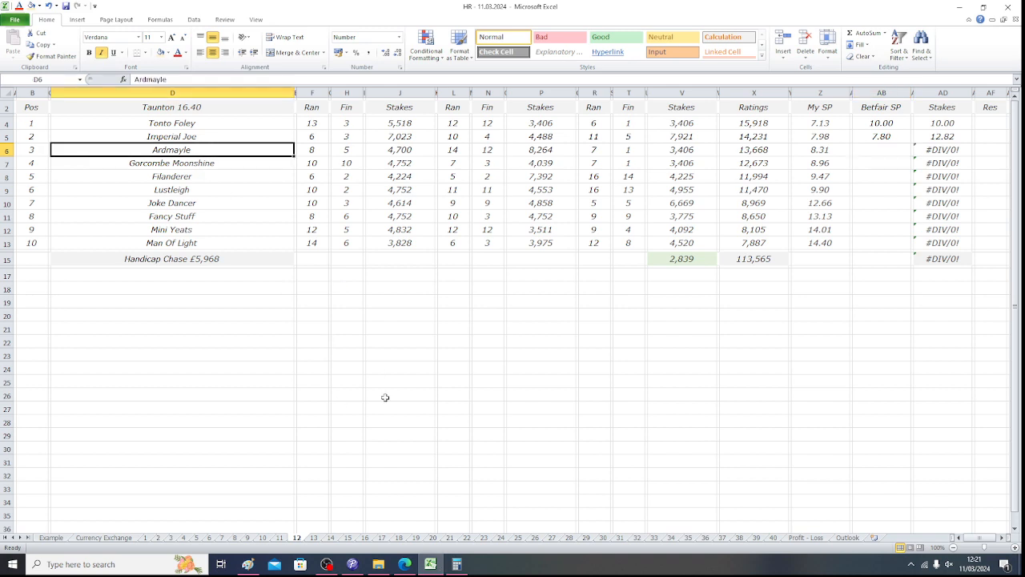
{"action": "left_click", "coordinate": [407, 563]}
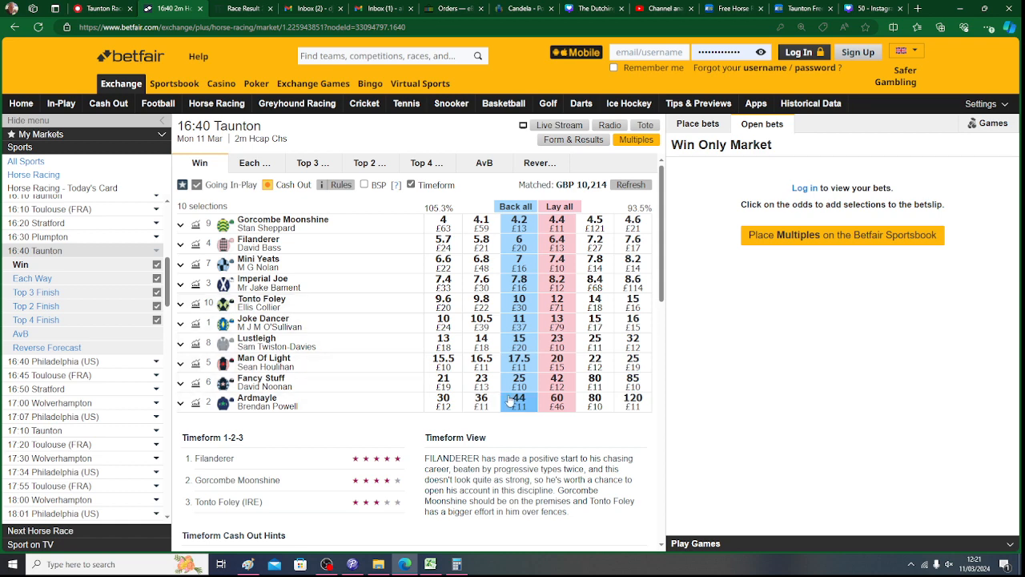
{"action": "left_click", "coordinate": [430, 564]}
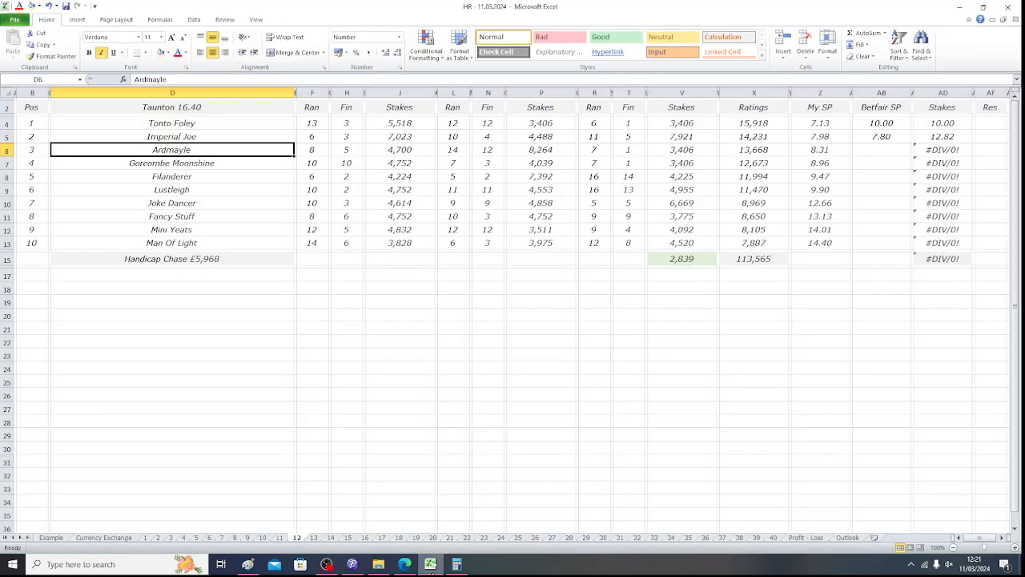
{"action": "type", "text": "4"}
{"action": "key", "text": "Return"}
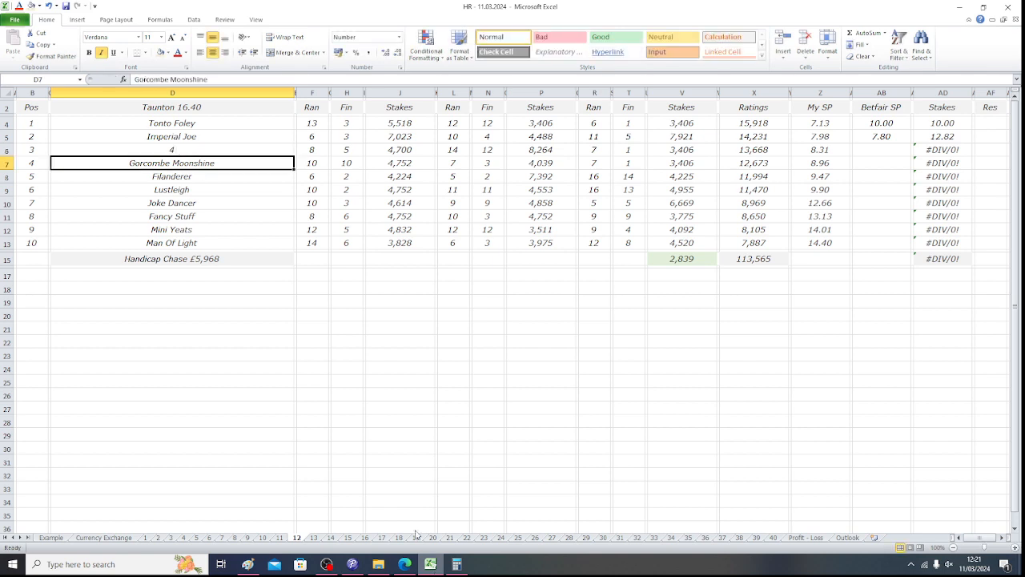
{"action": "left_click", "coordinate": [49, 6]}
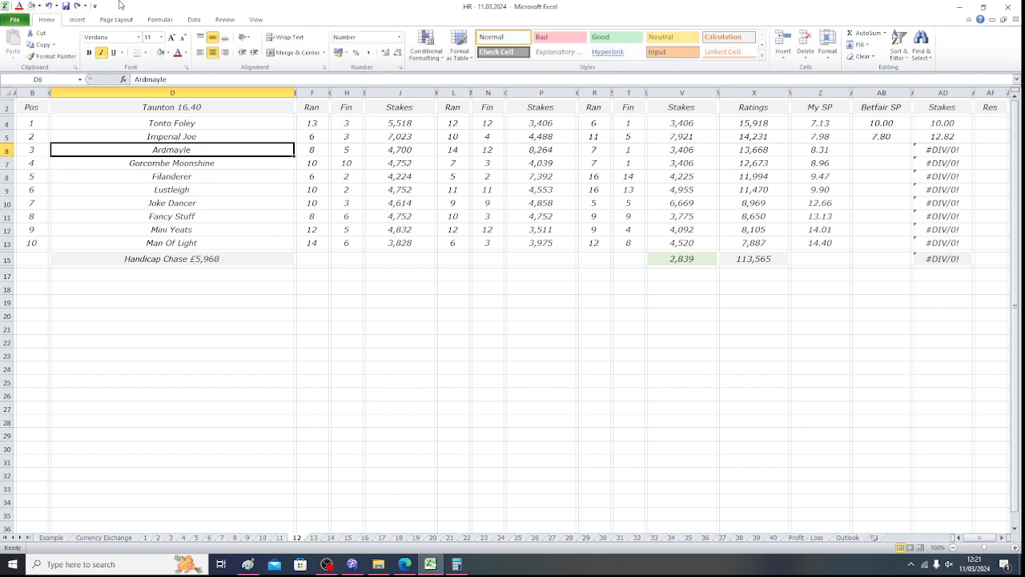
- Record 44 as Ardmayle's Betfair SP and go to its stake
{"action": "left_click", "coordinate": [879, 153]}
{"action": "type", "text": "44"}
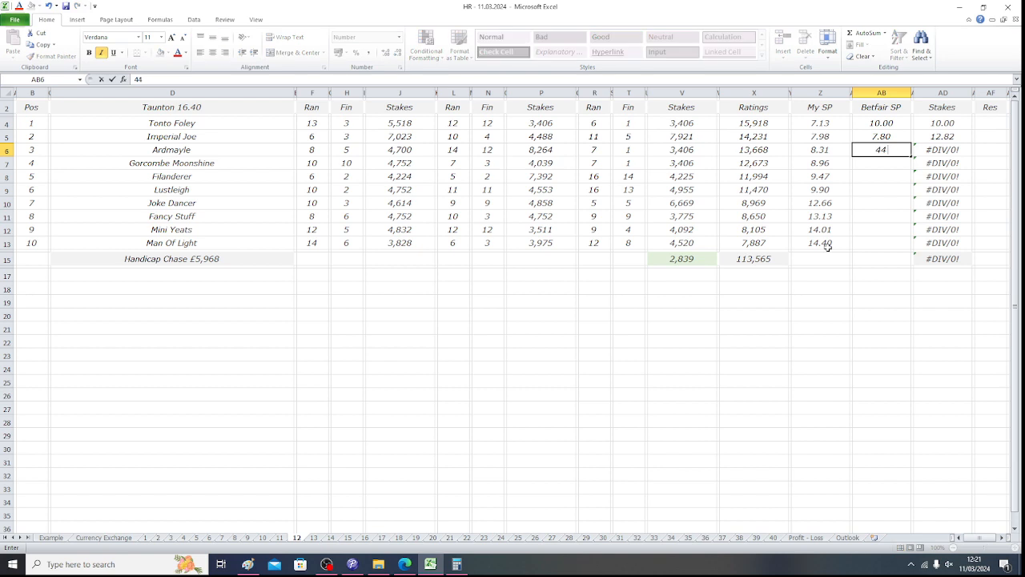
{"action": "key", "text": "Return"}
{"action": "key", "text": "Up"}
{"action": "key", "text": "Right"}
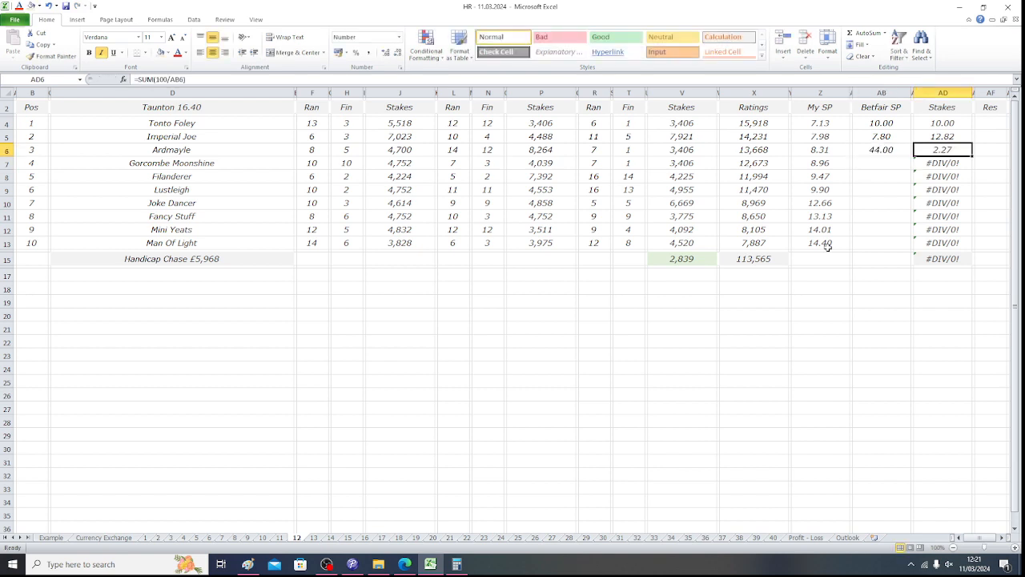
- Look up Gorcombe Moonshine's back price on Betfair and record 4.1 as its Betfair SP in Excel
{"action": "key", "text": "Left"}
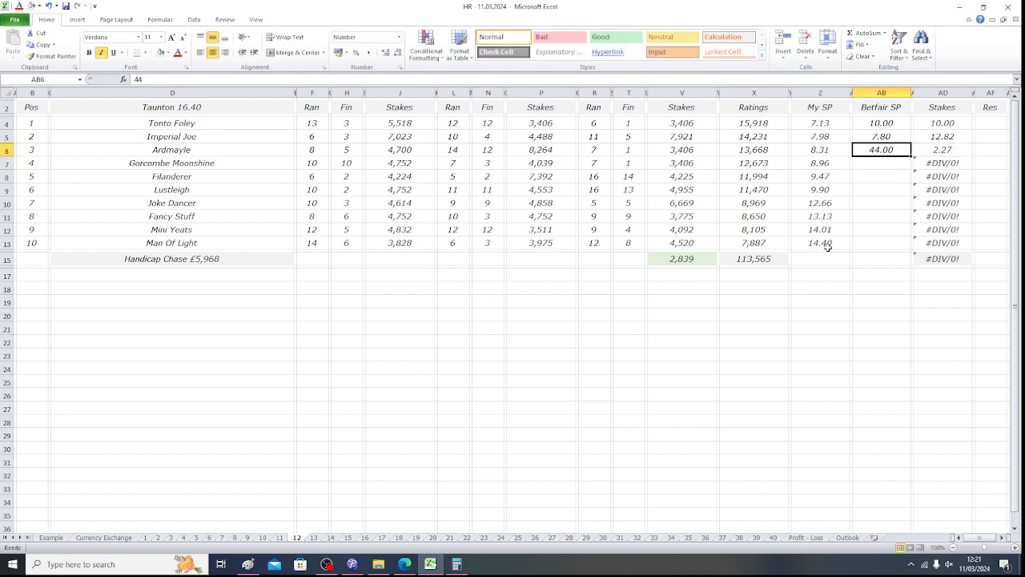
{"action": "key", "text": "Down"}
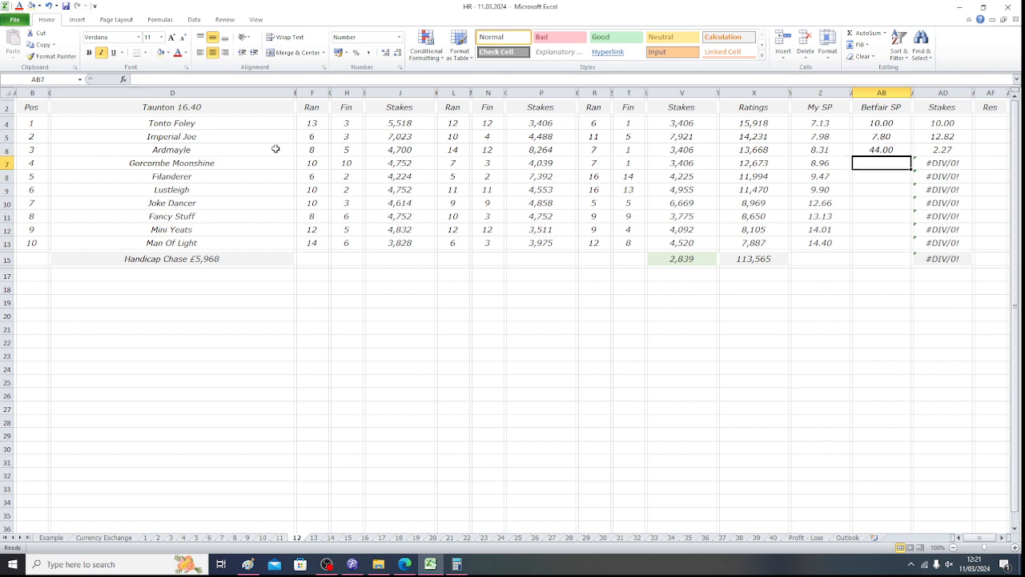
{"action": "left_click", "coordinate": [241, 160]}
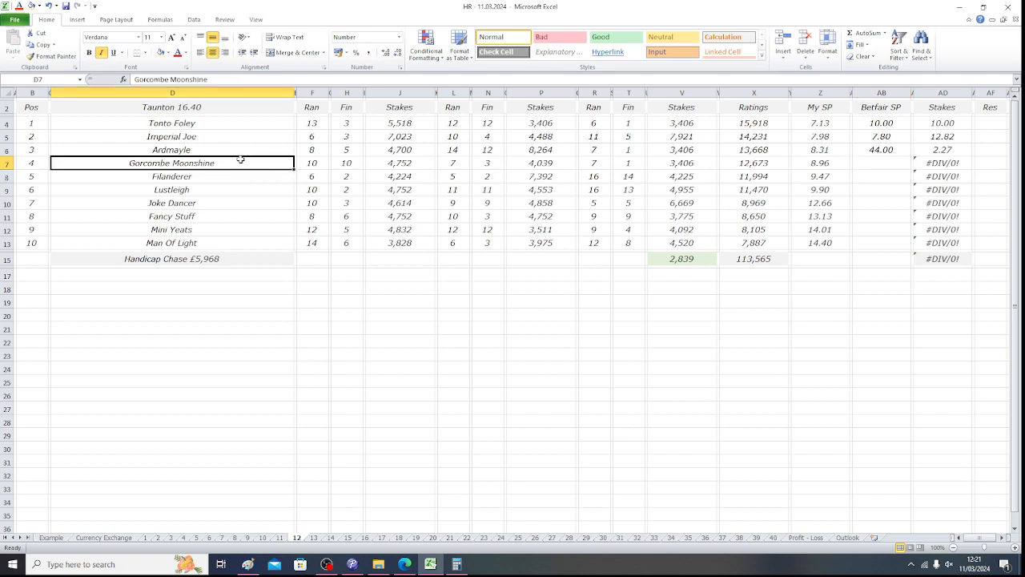
{"action": "left_click", "coordinate": [871, 163]}
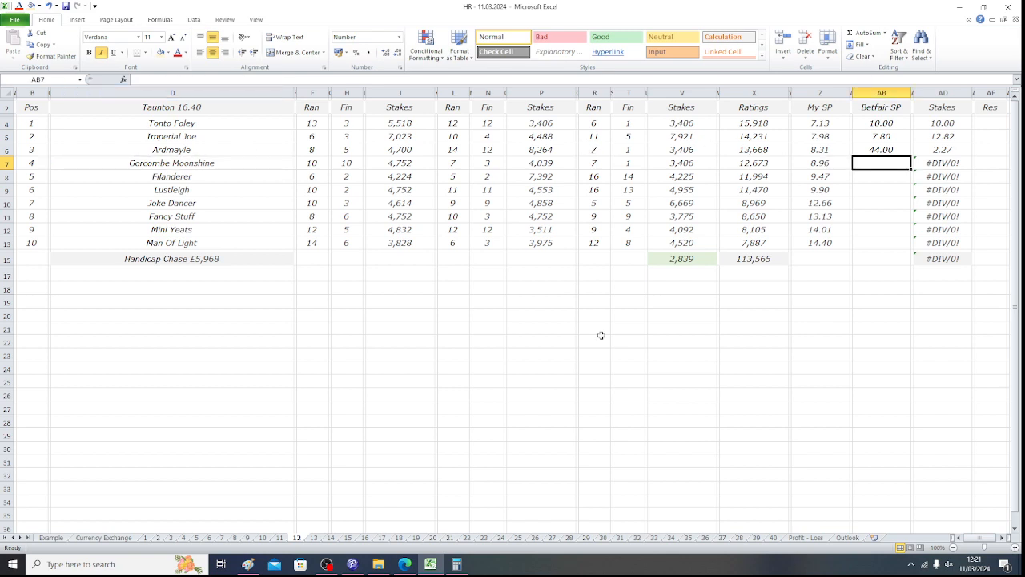
{"action": "left_click", "coordinate": [406, 564]}
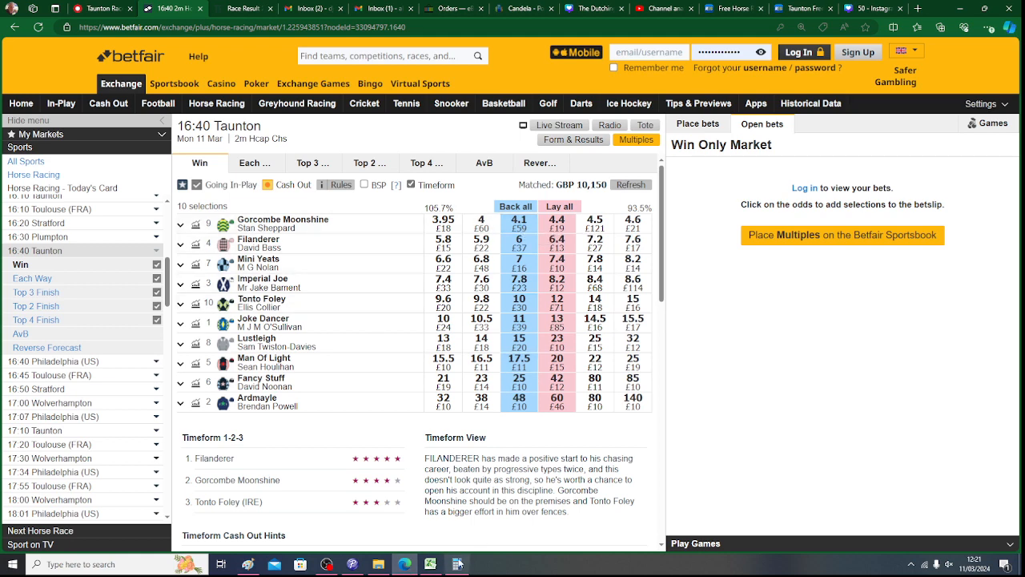
{"action": "left_click", "coordinate": [431, 564]}
{"action": "type", "text": "4.1"}
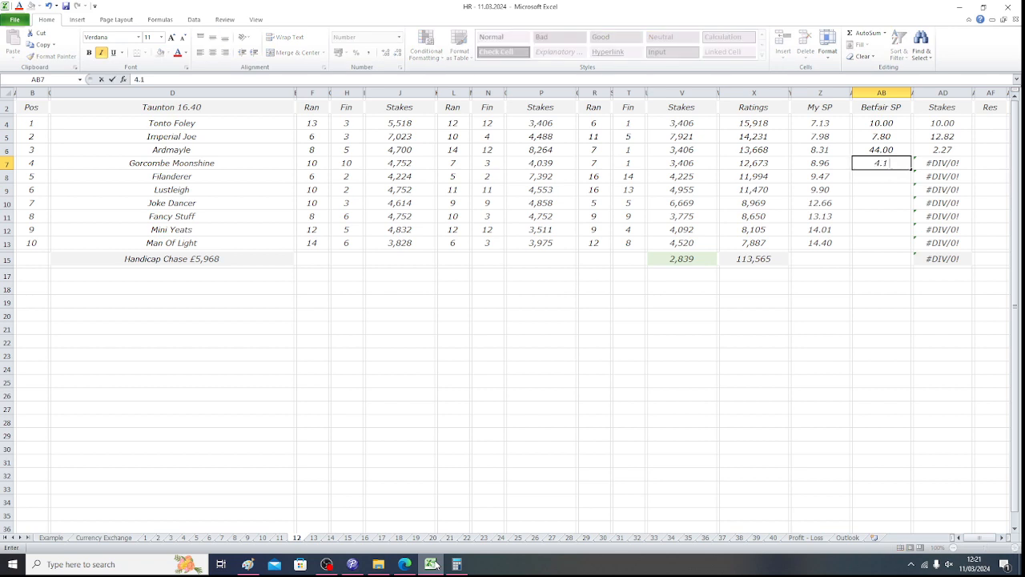
{"action": "key", "text": "Tab"}
{"action": "key", "text": "Tab"}
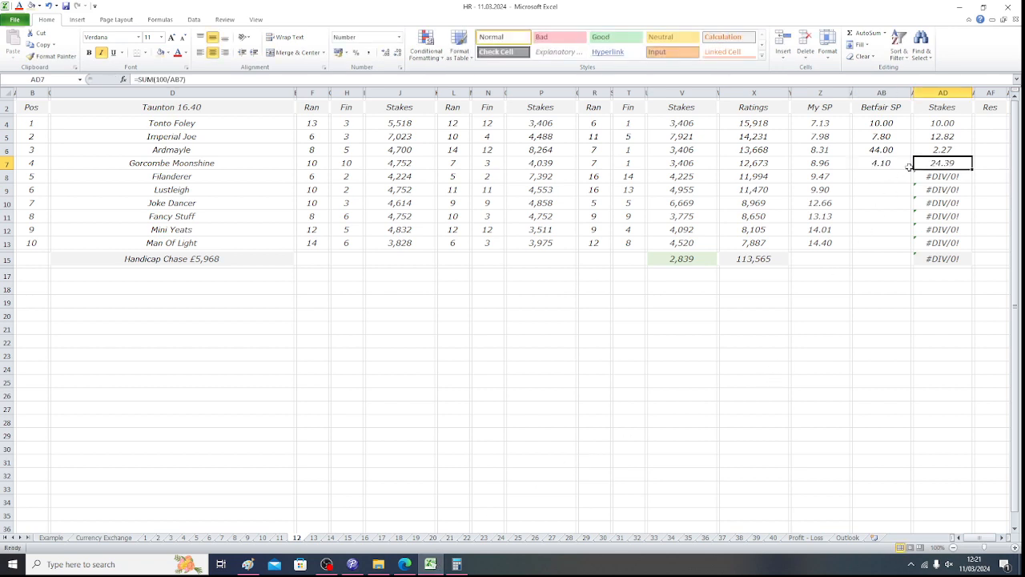
- Check the sum of the stakes from Tonto Foley to Gorcombe Moonshine, and set Filanderer's stake to 0.52
{"action": "left_click_drag", "start_coordinate": [929, 124], "coordinate": [937, 161]}
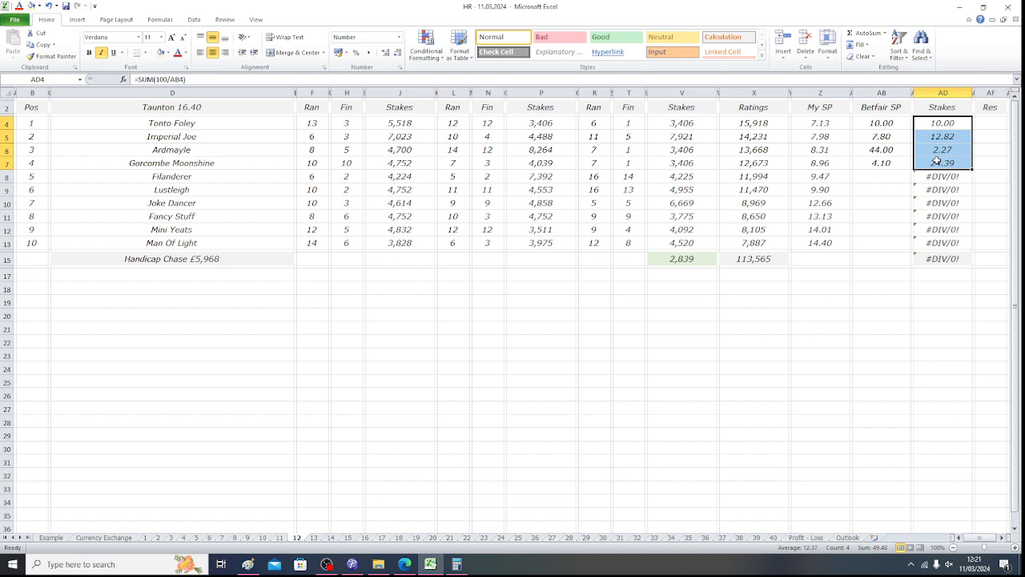
{"action": "left_click", "coordinate": [945, 177]}
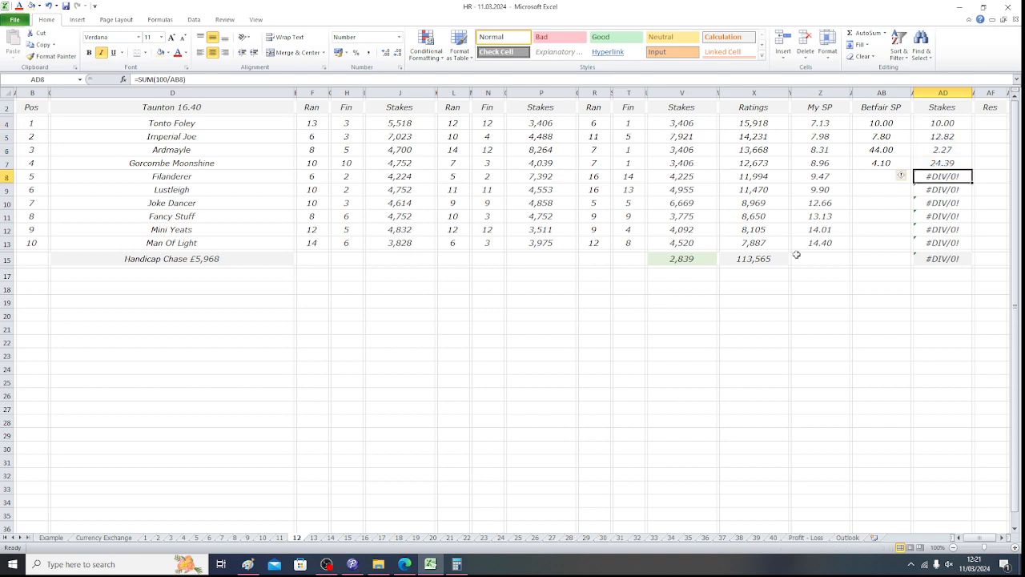
{"action": "type", "text": ".52"}
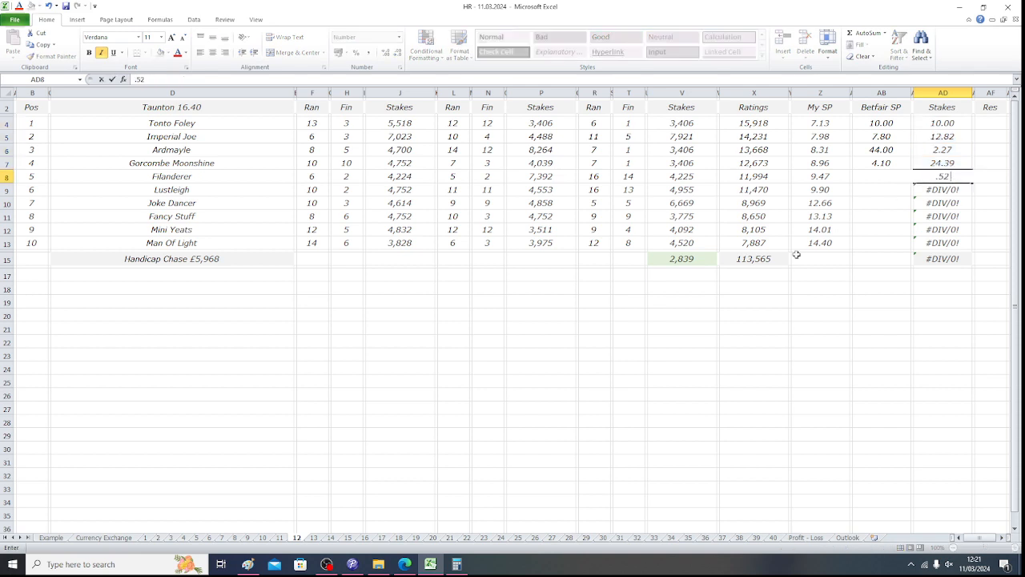
{"action": "key", "text": "Up"}
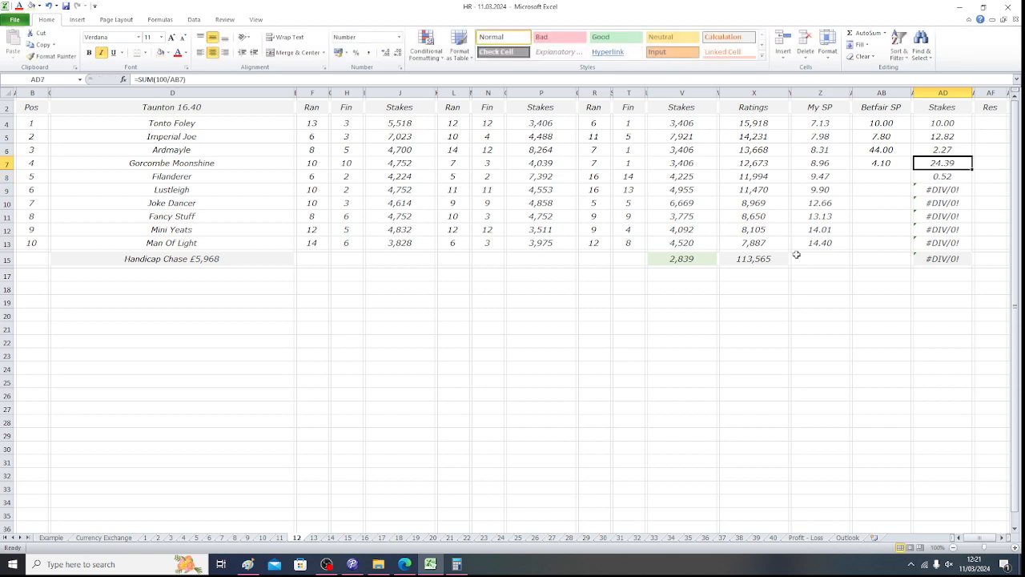
- Look up Filanderer's back price in the Betfair 16:40 Taunton market and record 6 as its Betfair SP in Excel
{"action": "key", "text": "Down"}
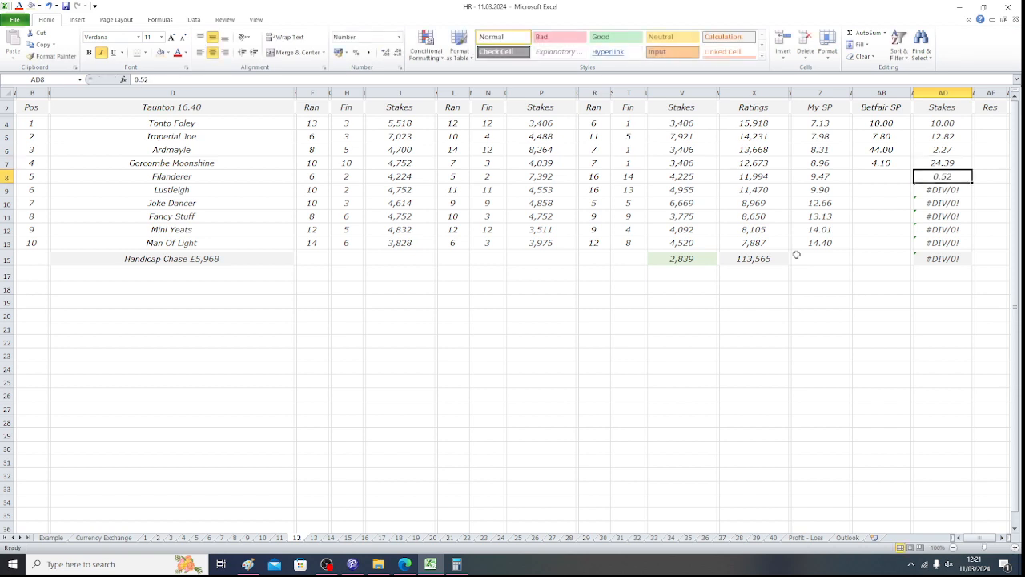
{"action": "key", "text": "Left"}
{"action": "key", "text": "Left"}
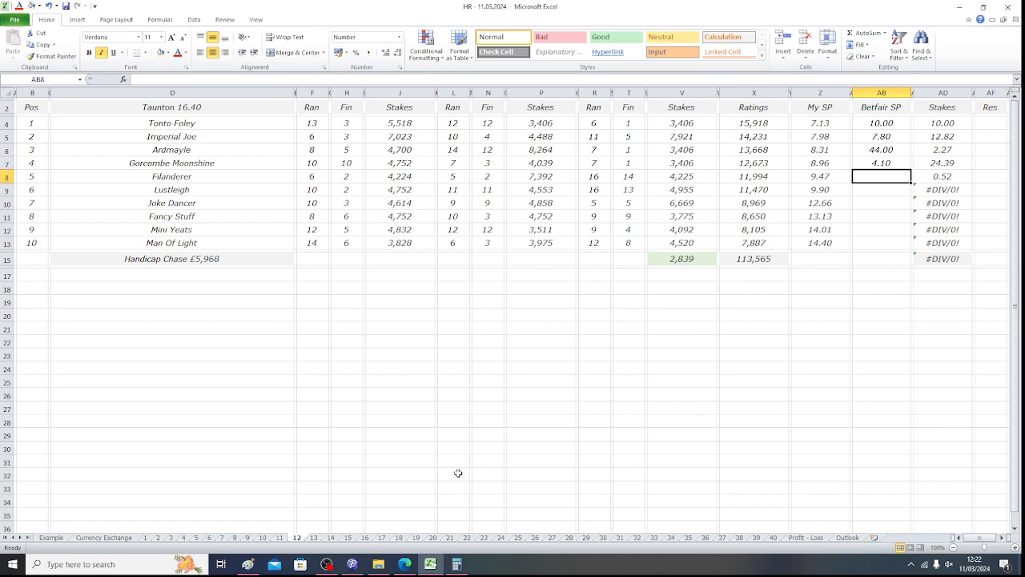
{"action": "left_click", "coordinate": [412, 568]}
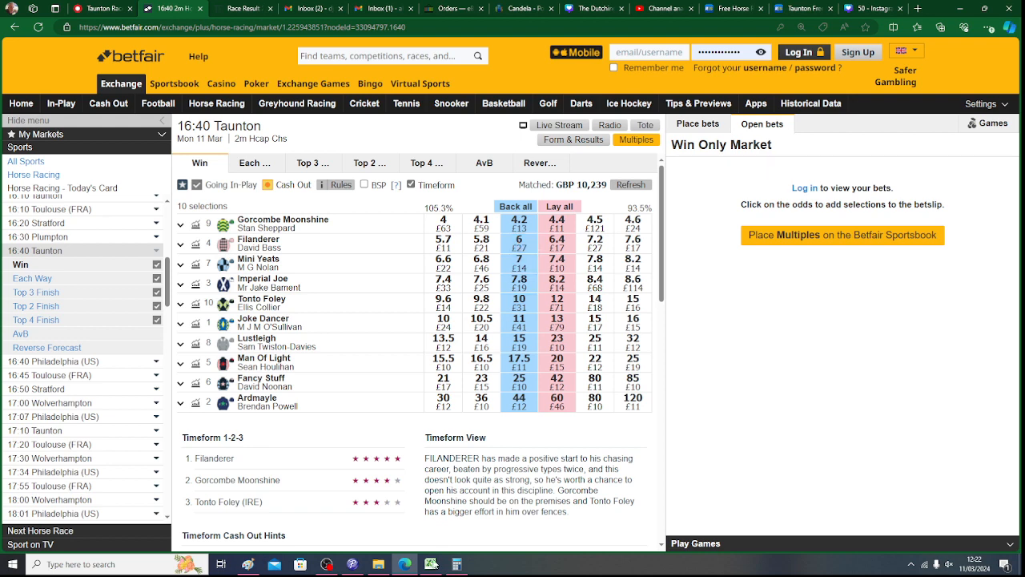
{"action": "left_click", "coordinate": [431, 565]}
{"action": "type", "text": "6"}
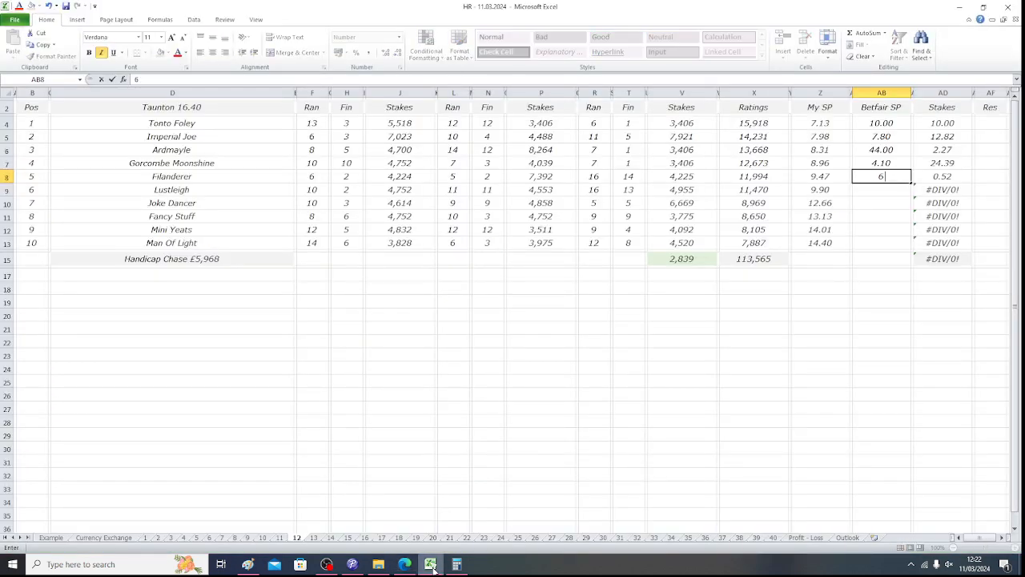
{"action": "key", "text": "Tab"}
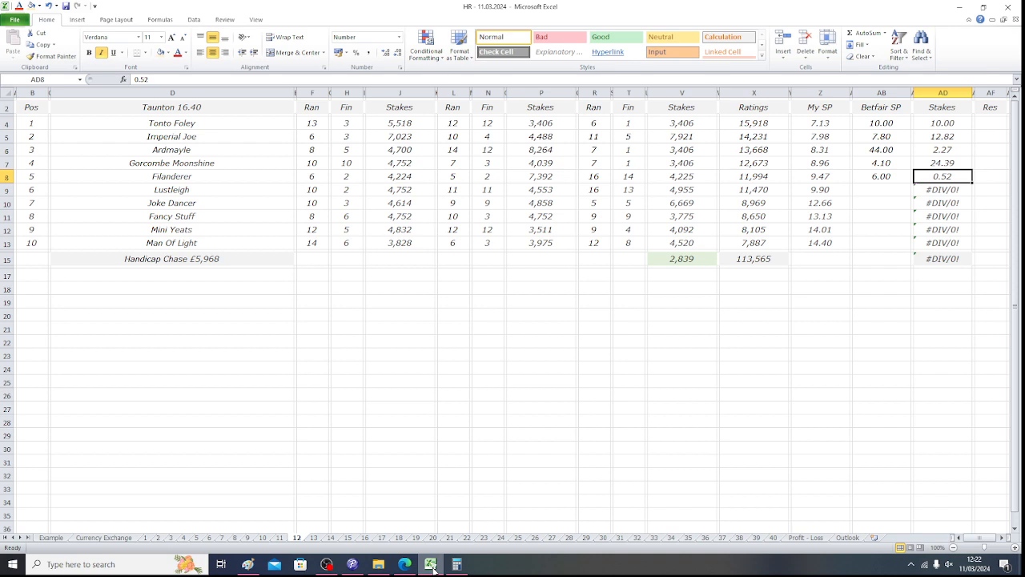
- Multiply Filanderer's 0.52 stake by its price of 6 in Calculator to work out the return
{"action": "left_click", "coordinate": [457, 564]}
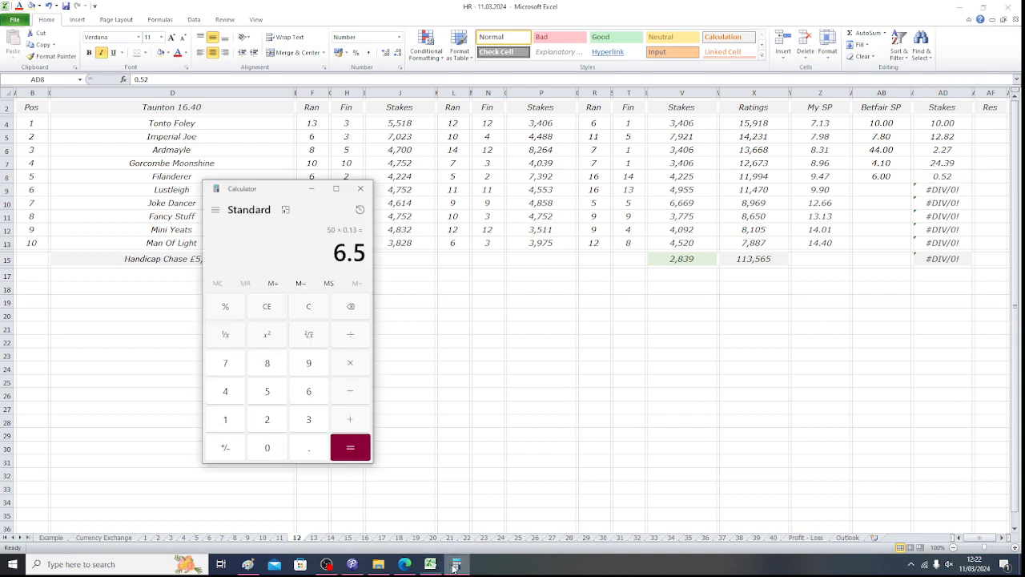
{"action": "left_click", "coordinate": [309, 447]}
{"action": "left_click", "coordinate": [269, 393]}
{"action": "left_click", "coordinate": [270, 419]}
{"action": "left_click", "coordinate": [338, 372]}
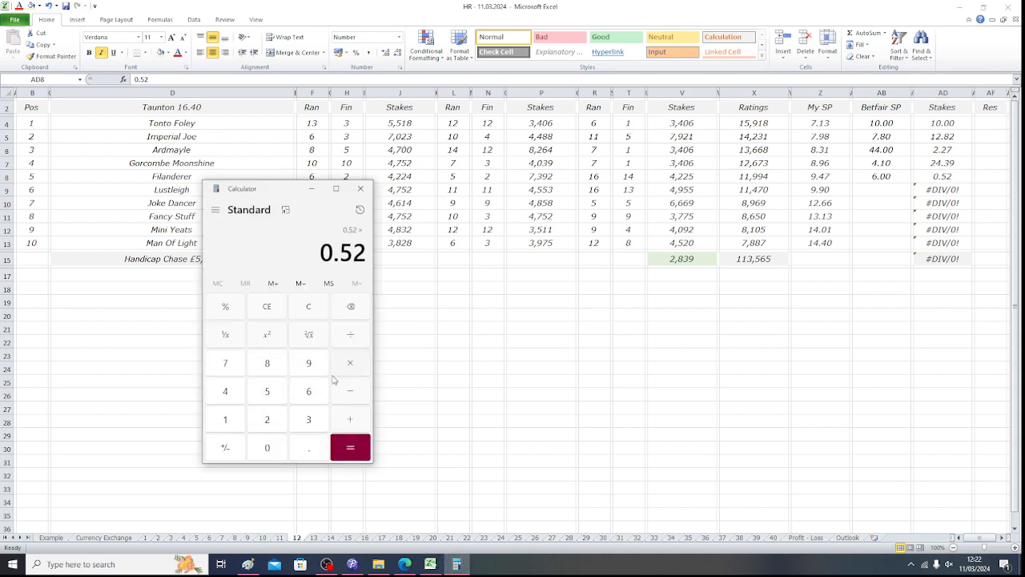
{"action": "left_click", "coordinate": [310, 400]}
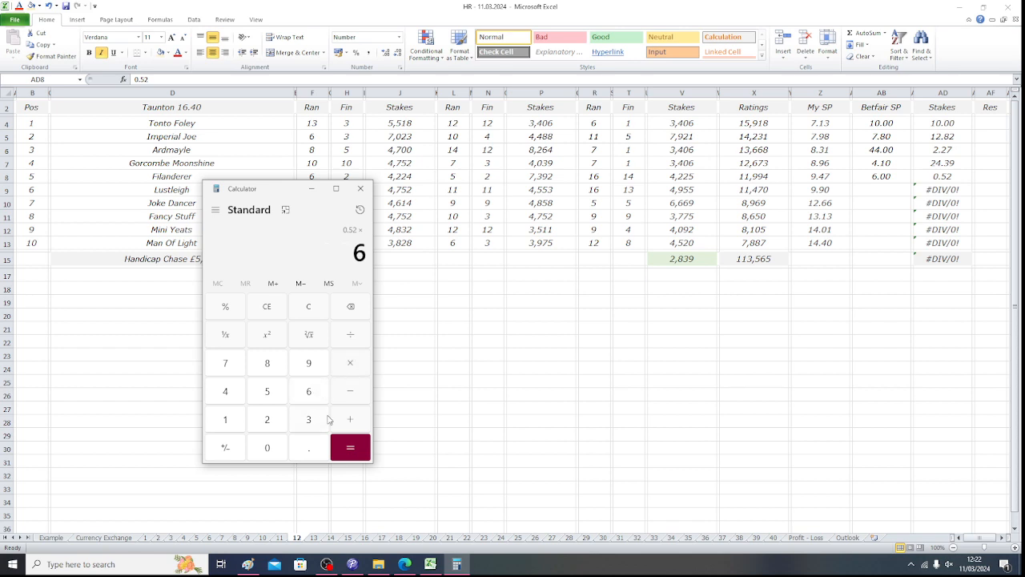
{"action": "left_click", "coordinate": [350, 447]}
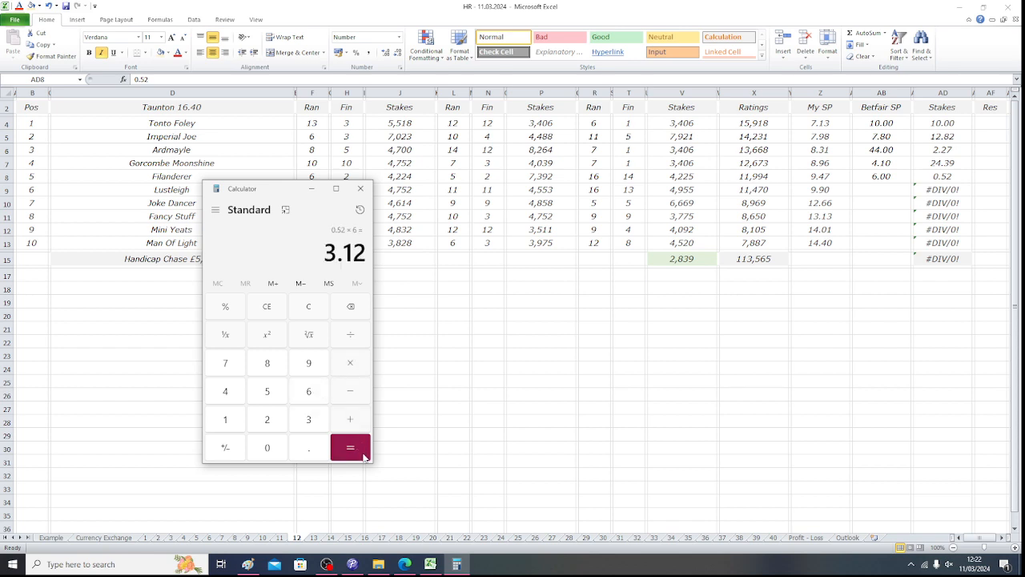
- Back in Excel, clear the stake formulas of the unbacked runners from Lustleigh to Man Of Light
{"action": "left_click", "coordinate": [949, 190]}
{"action": "left_click", "coordinate": [946, 190]}
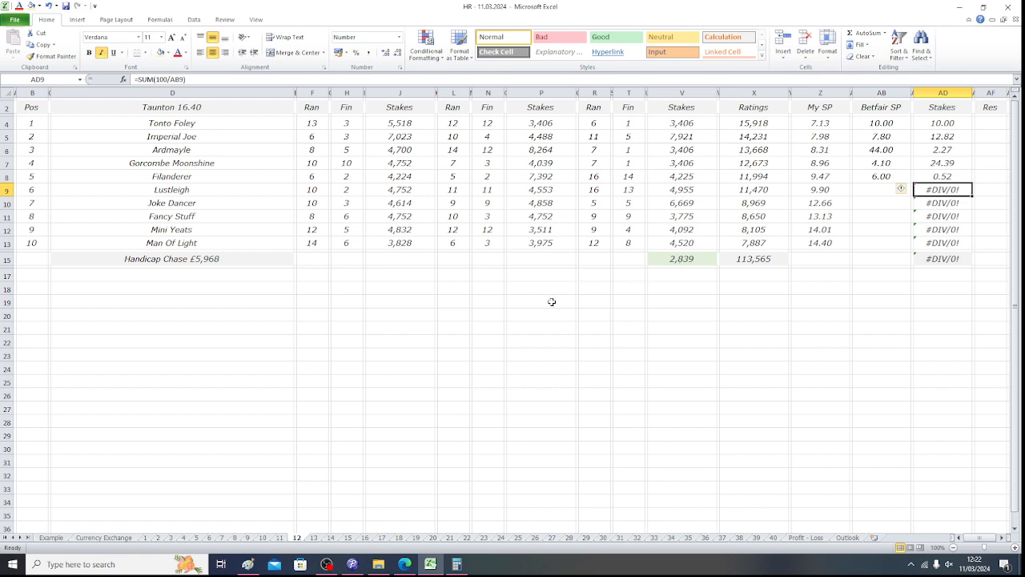
{"action": "key", "text": "Delete"}
{"action": "key", "text": "Down"}
{"action": "key", "text": "Delete"}
{"action": "key", "text": "Down"}
{"action": "key", "text": "Delete"}
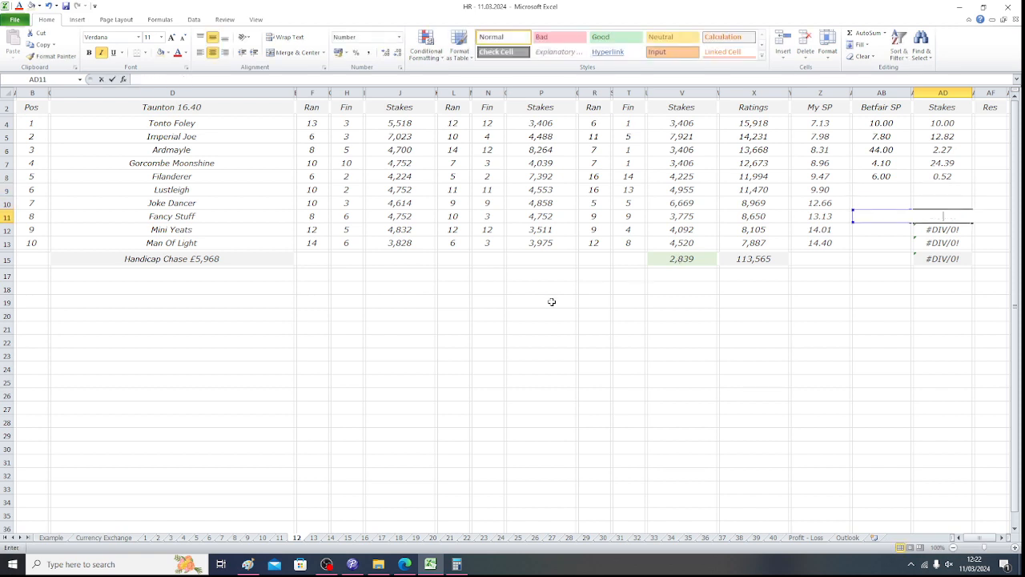
{"action": "key", "text": "Down"}
{"action": "key", "text": "Down"}
{"action": "key", "text": "Delete"}
{"action": "key", "text": "Up"}
{"action": "key", "text": "Delete"}
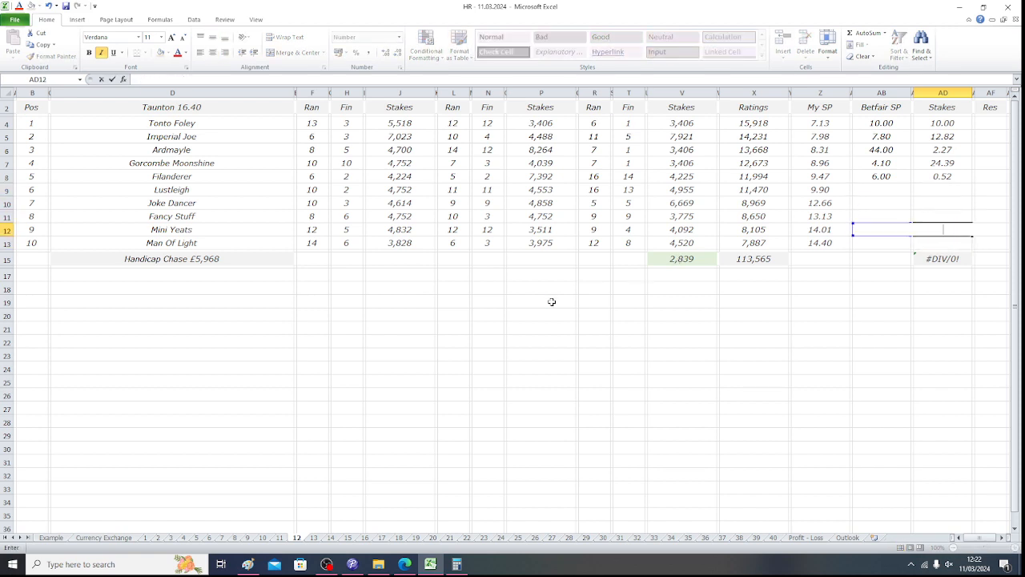
{"action": "key", "text": "Up"}
- Examine the Taunton 16.40 stakes total and the individual stakes from Tonto Foley to Filanderer
{"action": "key", "text": "Down"}
{"action": "key", "text": "Down"}
{"action": "key", "text": "Down"}
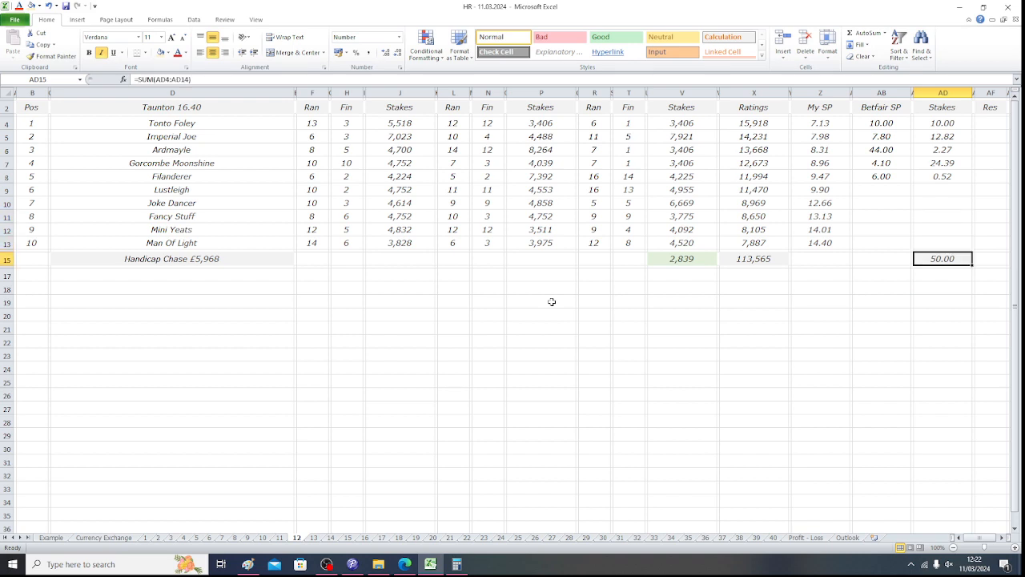
{"action": "key", "text": "Up"}
{"action": "key", "text": "Up"}
{"action": "key", "text": "Up"}
{"action": "key", "text": "Up"}
{"action": "key", "text": "Up"}
{"action": "key", "text": "Up"}
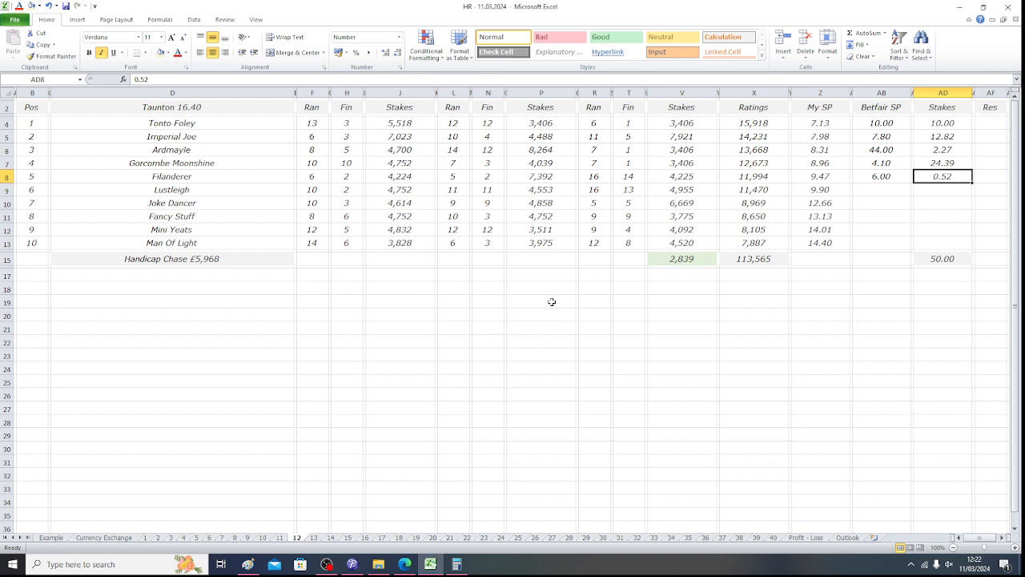
{"action": "key", "text": "Up"}
{"action": "key", "text": "Up"}
{"action": "key", "text": "Up"}
{"action": "key", "text": "Up"}
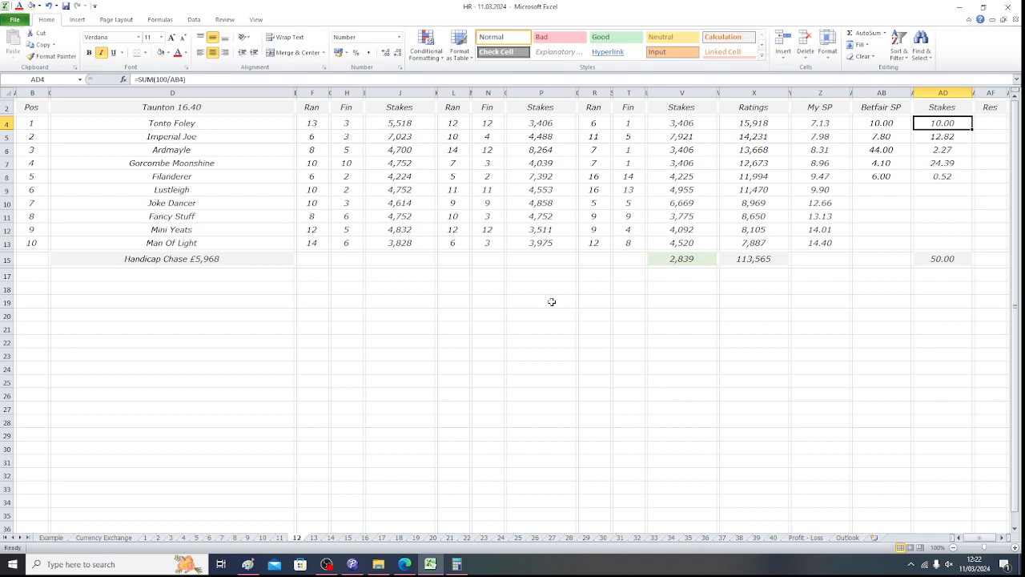
{"action": "key", "text": "Down"}
{"action": "key", "text": "Down"}
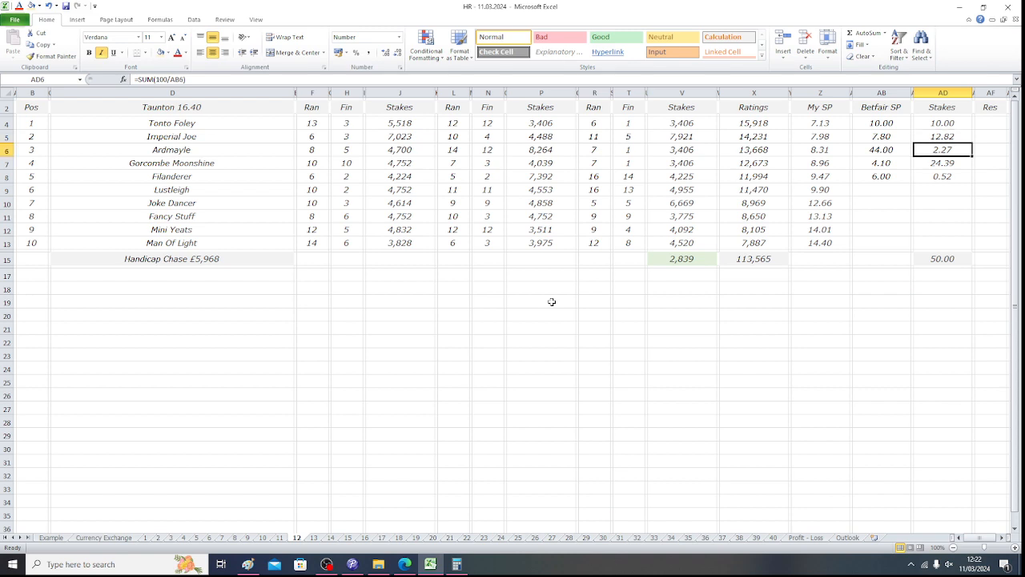
{"action": "key", "text": "Down"}
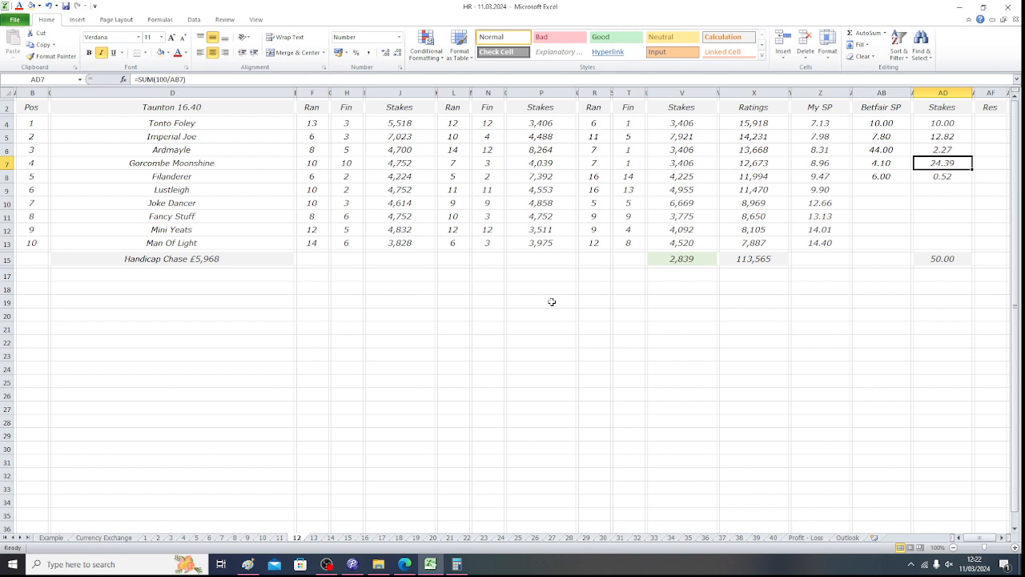
{"action": "key", "text": "Up"}
{"action": "key", "text": "Up"}
{"action": "key", "text": "Up"}
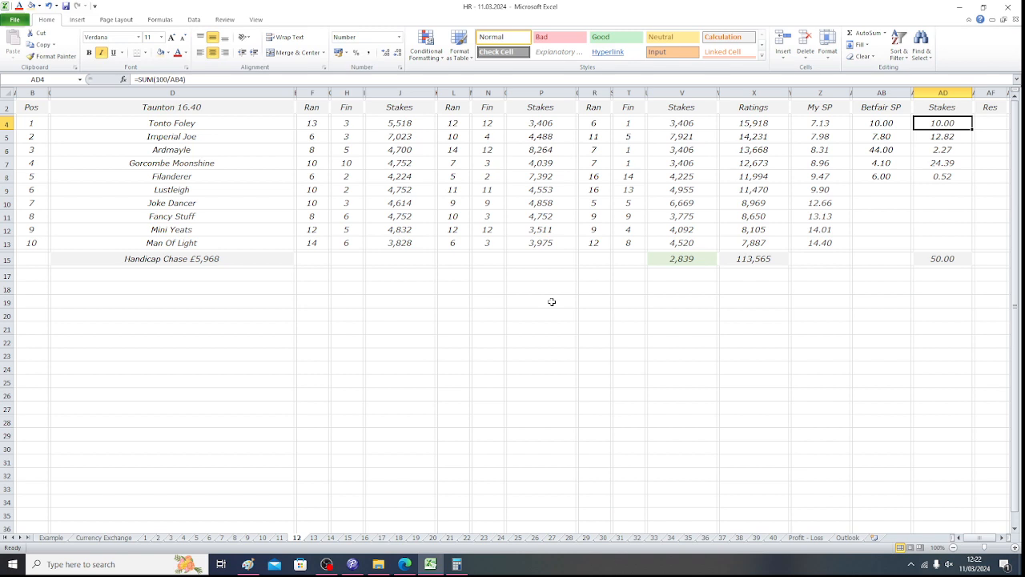
{"action": "key", "text": "Down"}
{"action": "key", "text": "Down"}
{"action": "key", "text": "Down"}
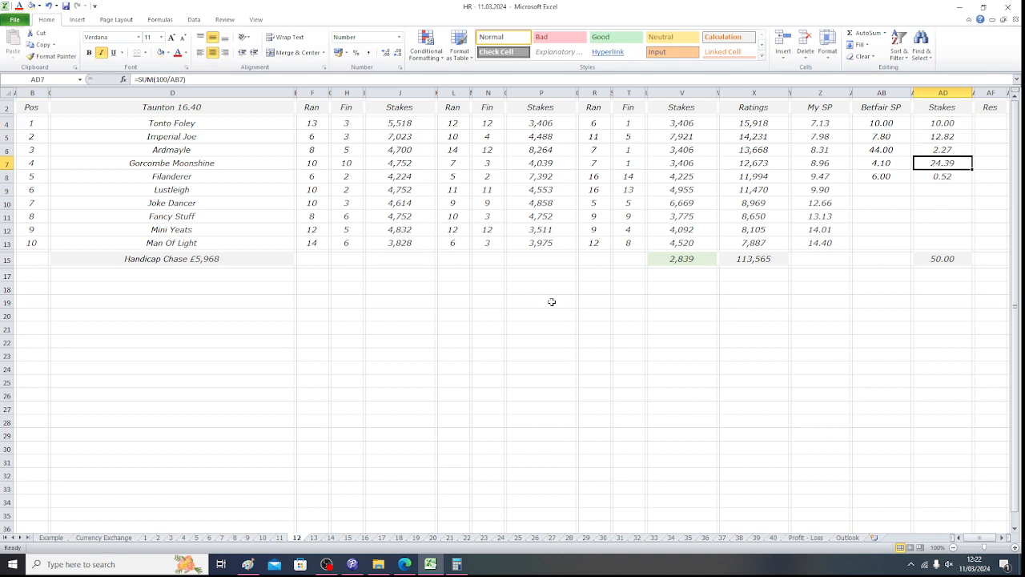
{"action": "key", "text": "Up"}
{"action": "key", "text": "Up"}
{"action": "key", "text": "Up"}
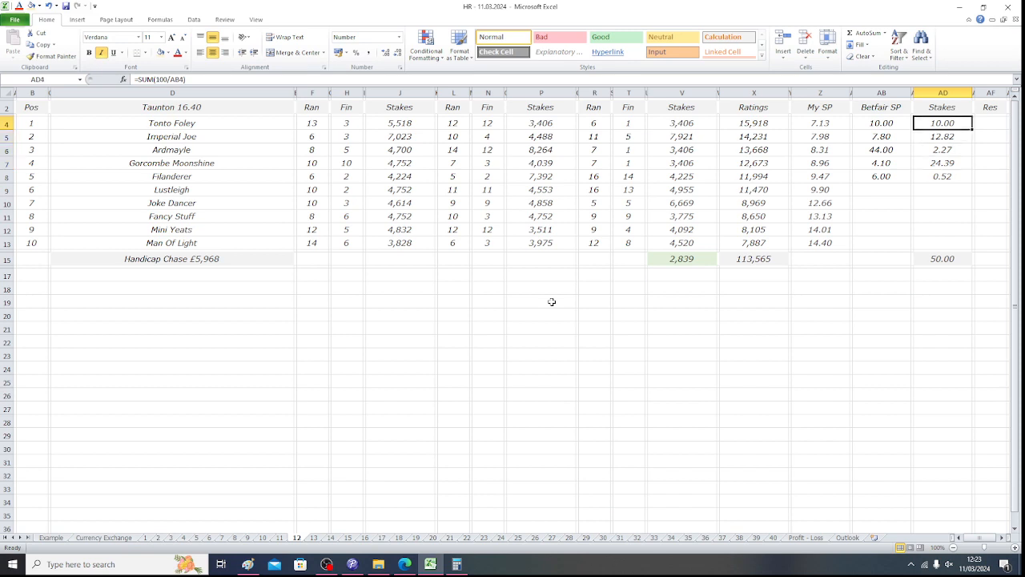
- Return the selection to the Pos header and open sheet 13 for the Taunton 17.10 race
{"action": "left_click", "coordinate": [34, 105]}
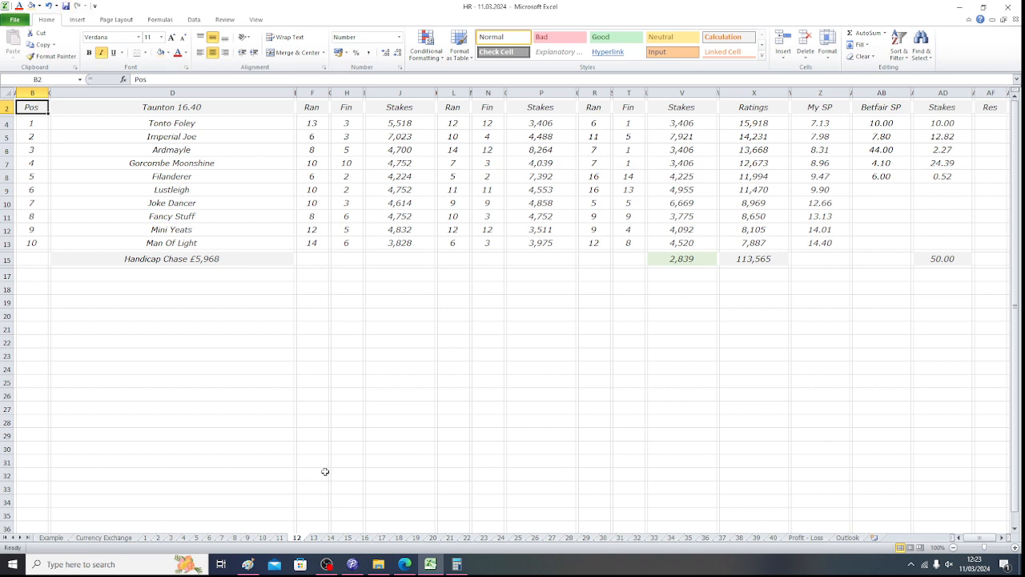
{"action": "left_click", "coordinate": [332, 540]}
{"action": "left_click", "coordinate": [315, 539]}
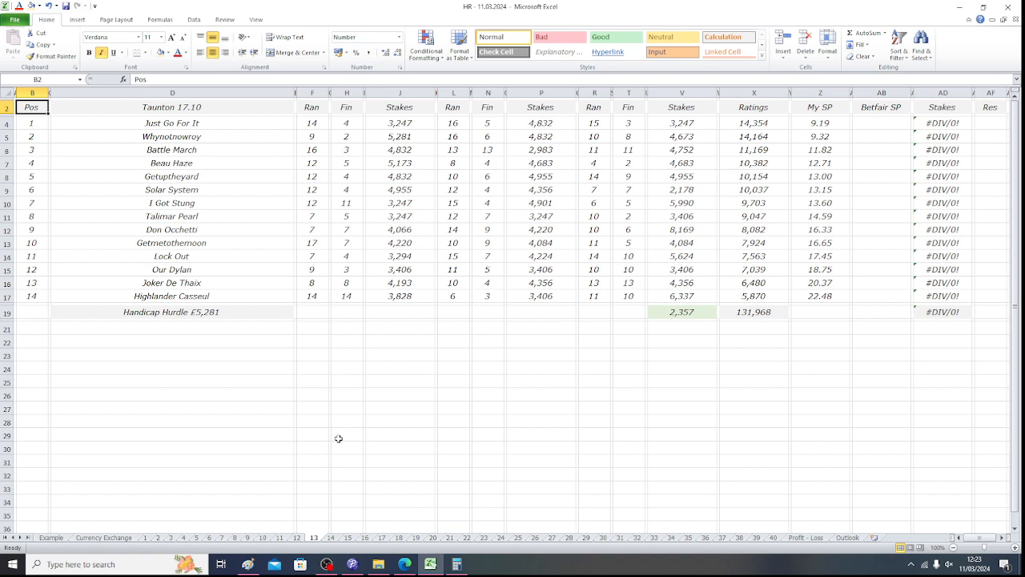
- Look up Just Go For It's back price in Betfair's 17:10 Taunton market and record 14 as its Betfair SP in Excel
{"action": "left_click", "coordinate": [252, 126]}
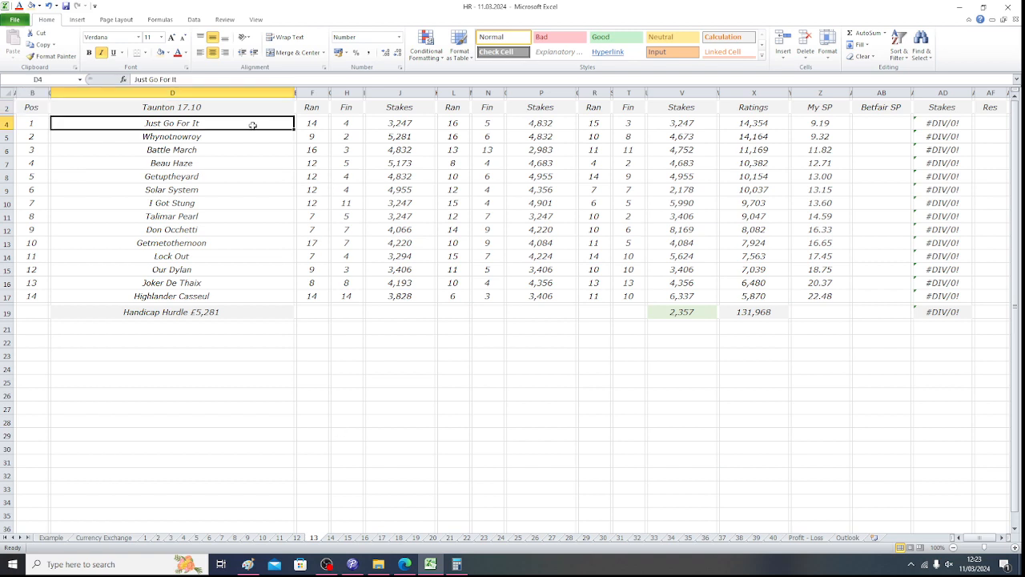
{"action": "left_click", "coordinate": [888, 121]}
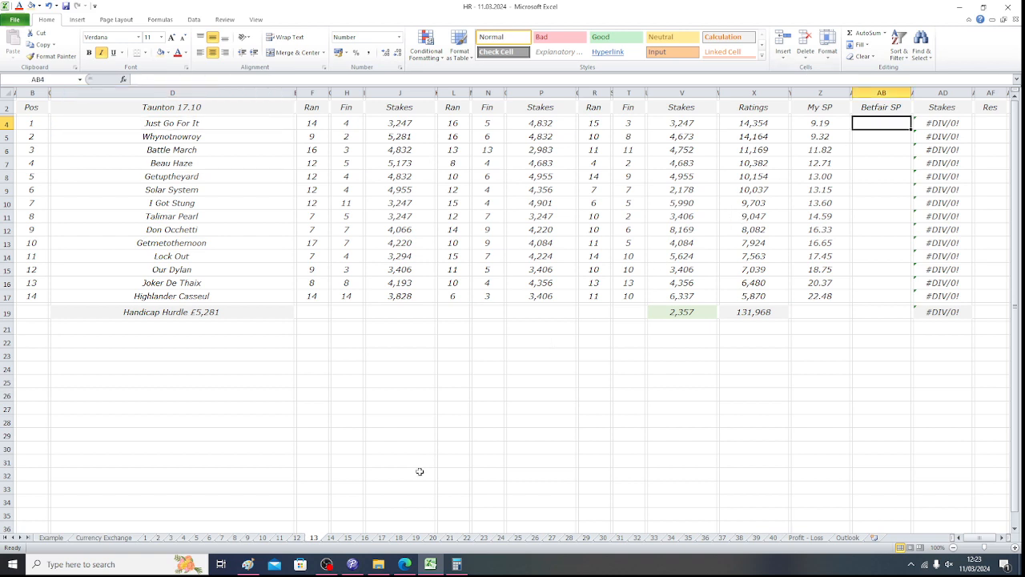
{"action": "left_click", "coordinate": [404, 564]}
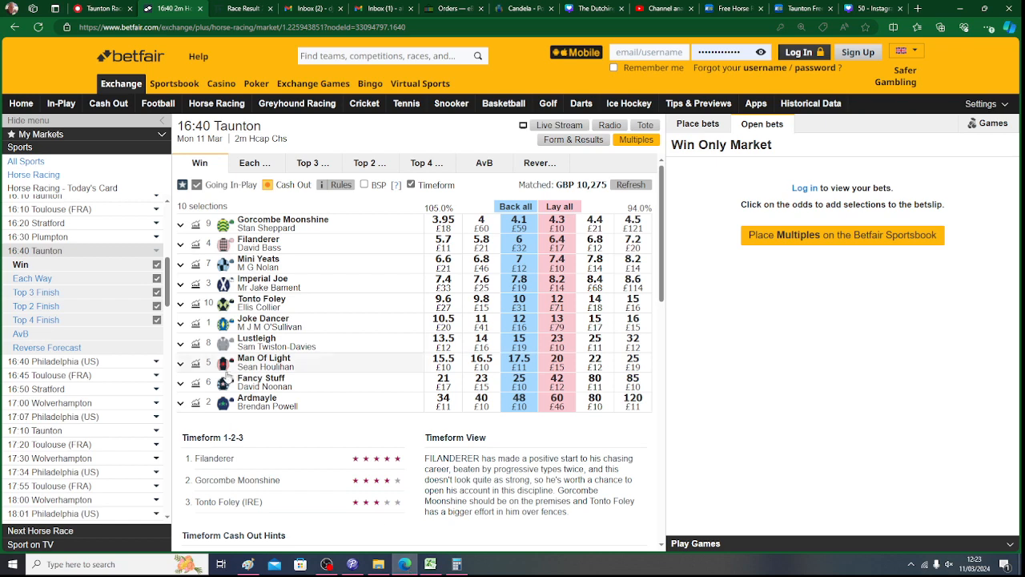
{"action": "left_click", "coordinate": [53, 431]}
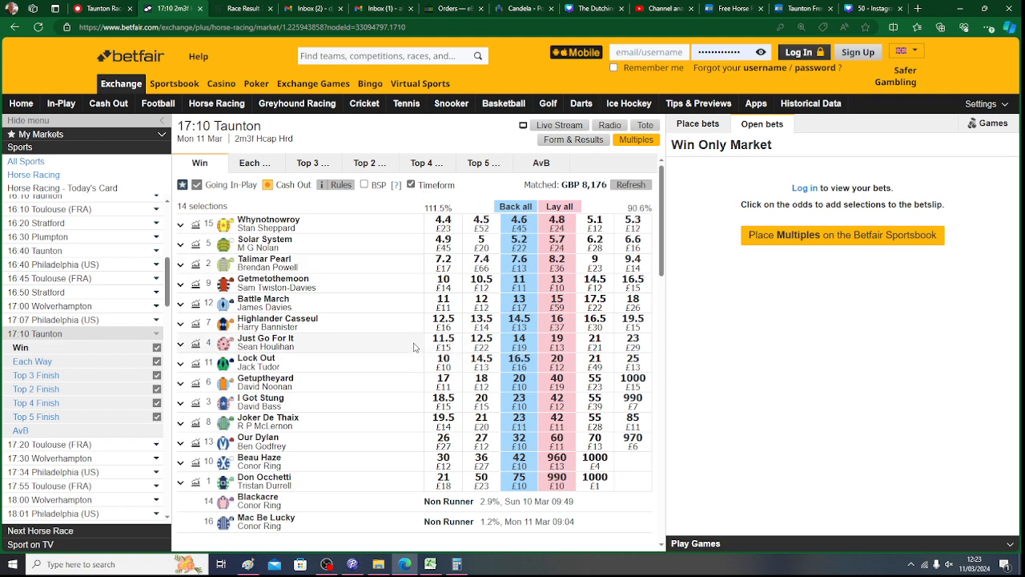
{"action": "left_click", "coordinate": [433, 566]}
{"action": "type", "text": "14"}
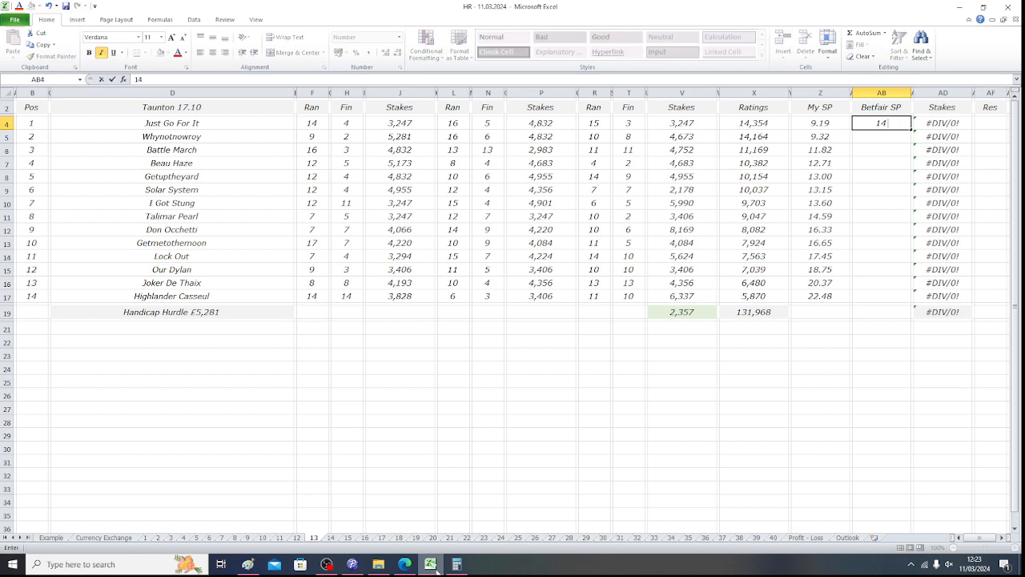
{"action": "key", "text": "Tab"}
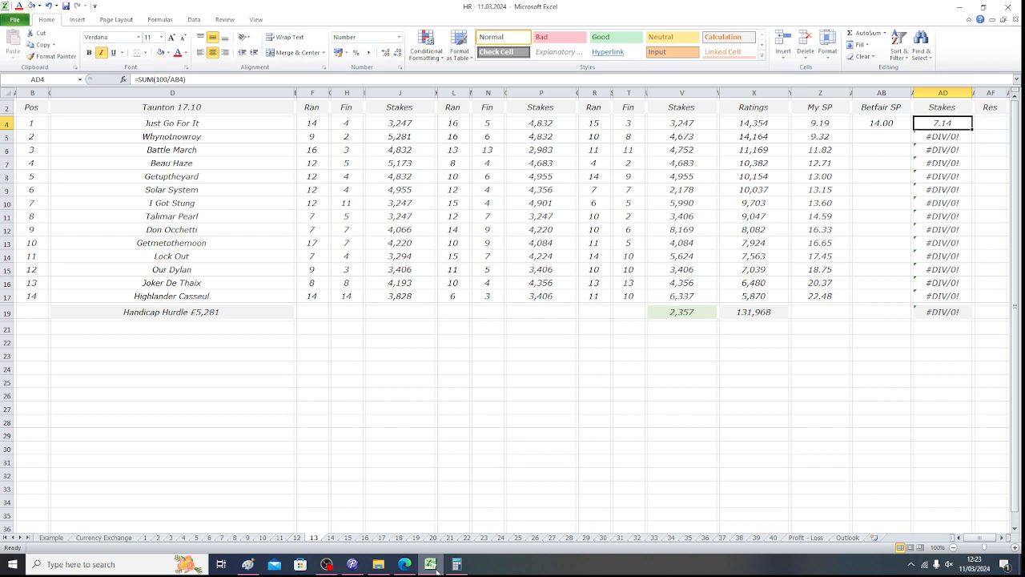
- Look up Whynotnowroy's back price on Betfair and record 4.5 as its Betfair SP in Excel
{"action": "key", "text": "Down"}
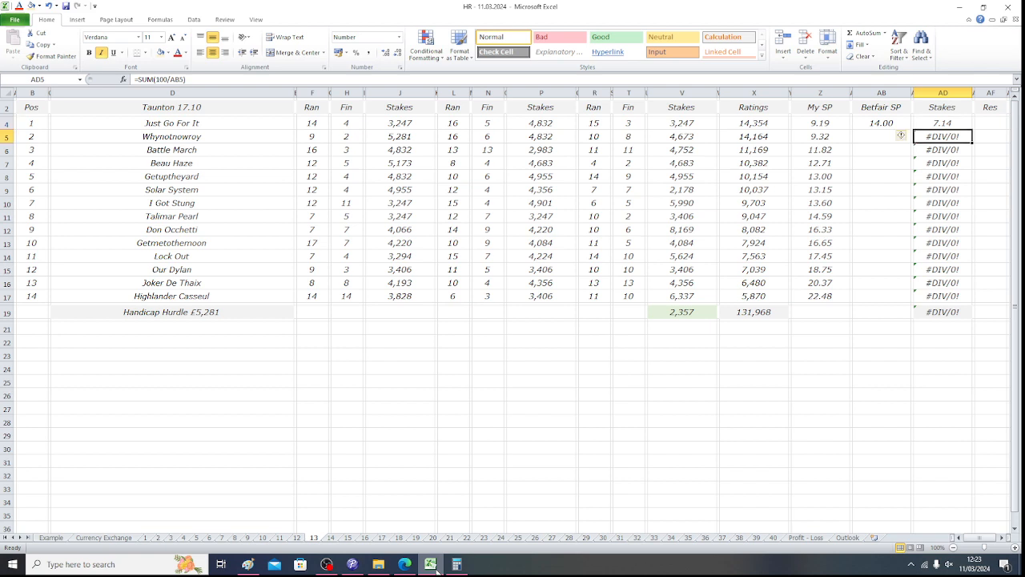
{"action": "key", "text": "Left"}
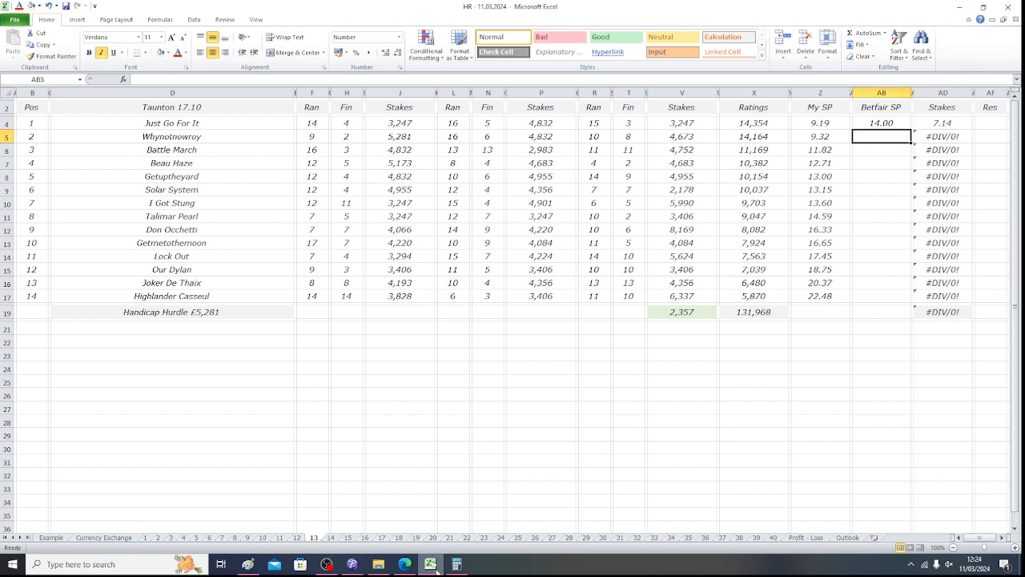
{"action": "left_click", "coordinate": [184, 137]}
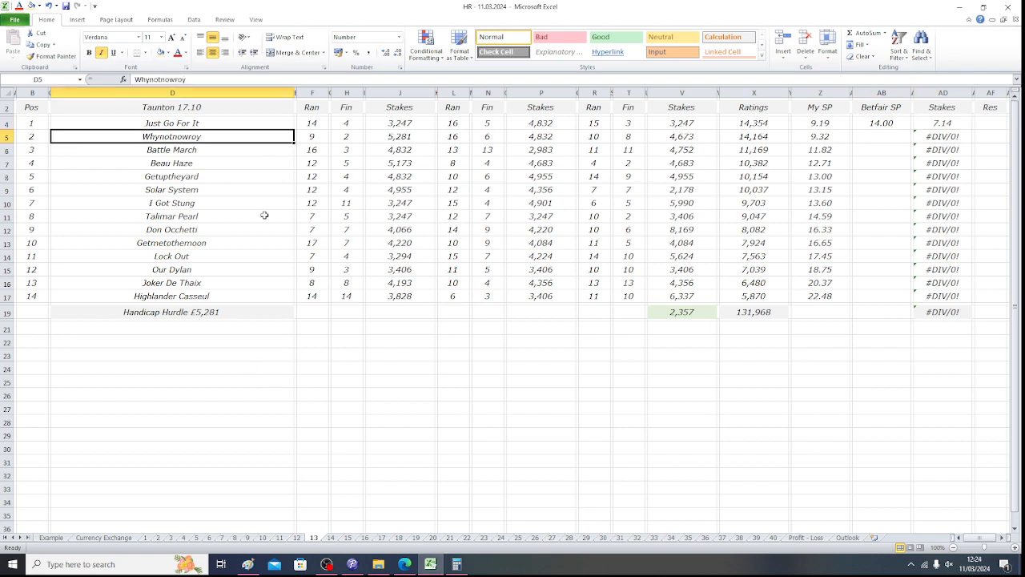
{"action": "left_click", "coordinate": [865, 139]}
{"action": "left_click", "coordinate": [415, 566]}
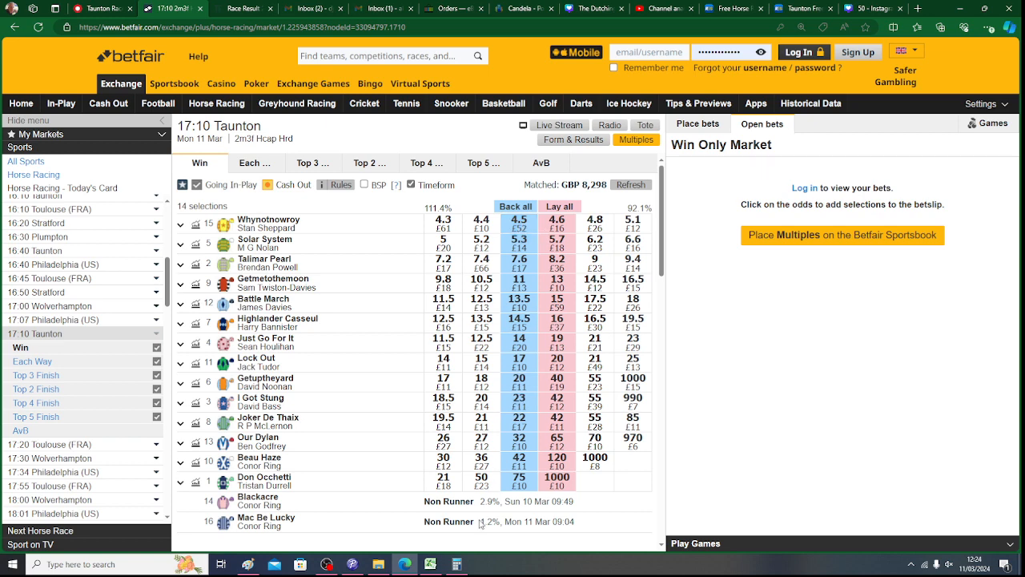
{"action": "left_click", "coordinate": [437, 568]}
{"action": "type", "text": "4.5"}
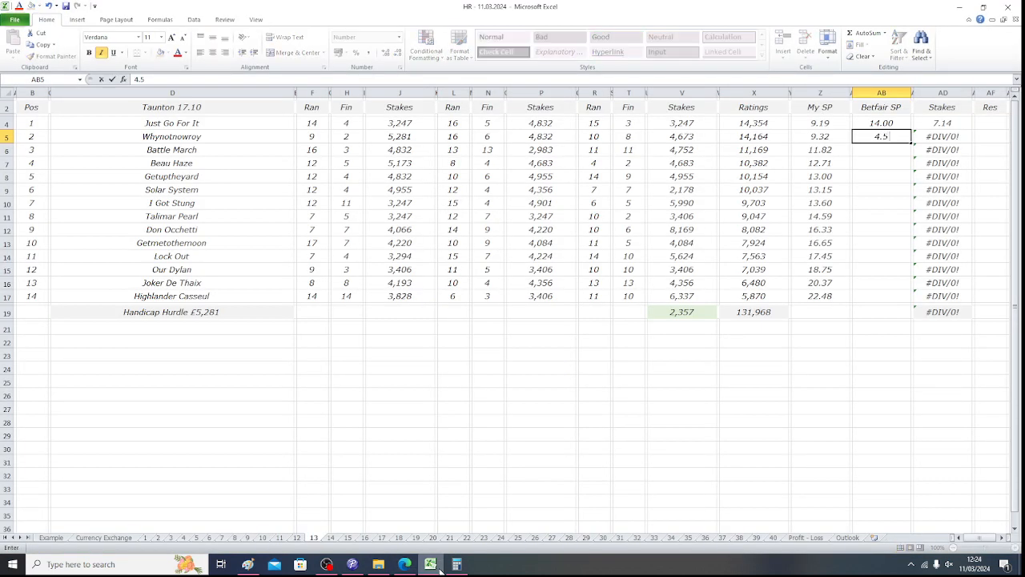
{"action": "key", "text": "Tab"}
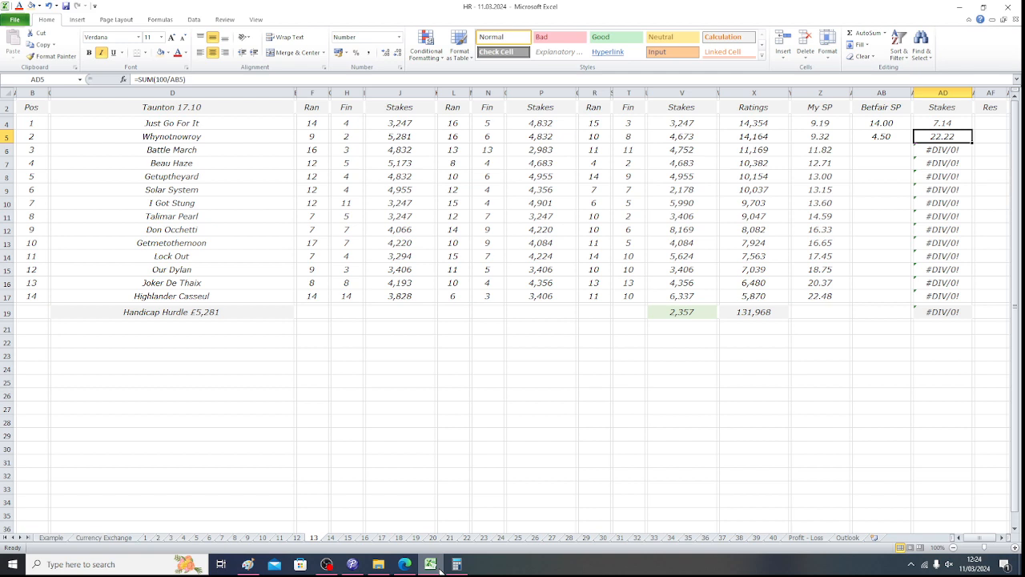
{"action": "key", "text": "Left"}
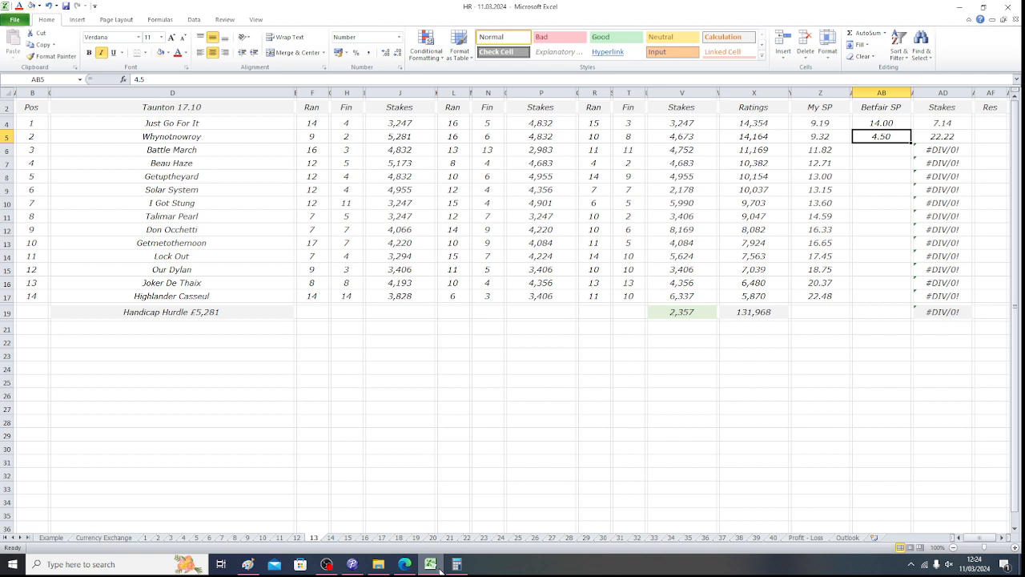
- Look up Battle March's back price in Betfair's 17:10 Taunton market and record 13.5 as its Betfair SP in Excel
{"action": "key", "text": "Down"}
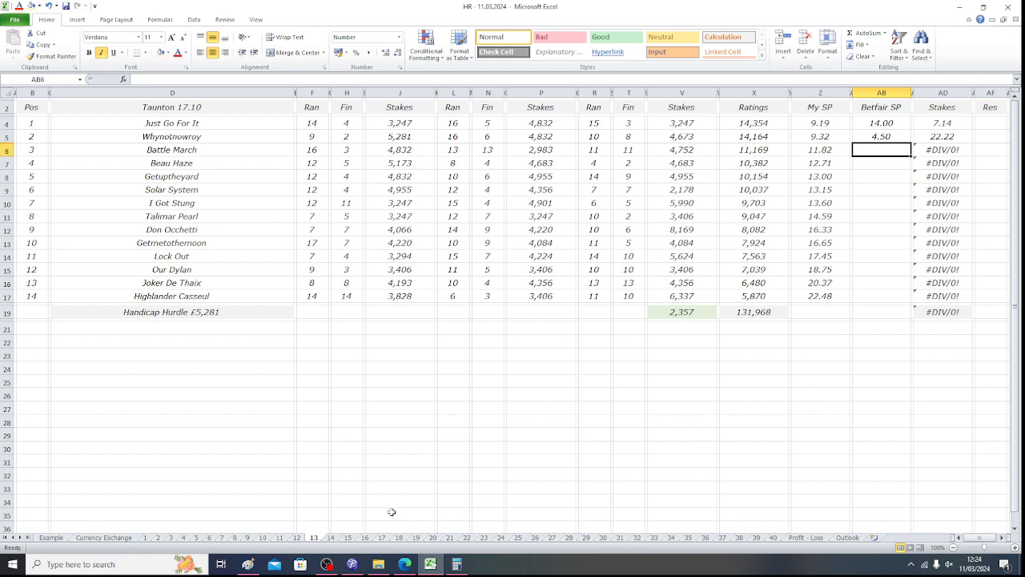
{"action": "left_click", "coordinate": [218, 151]}
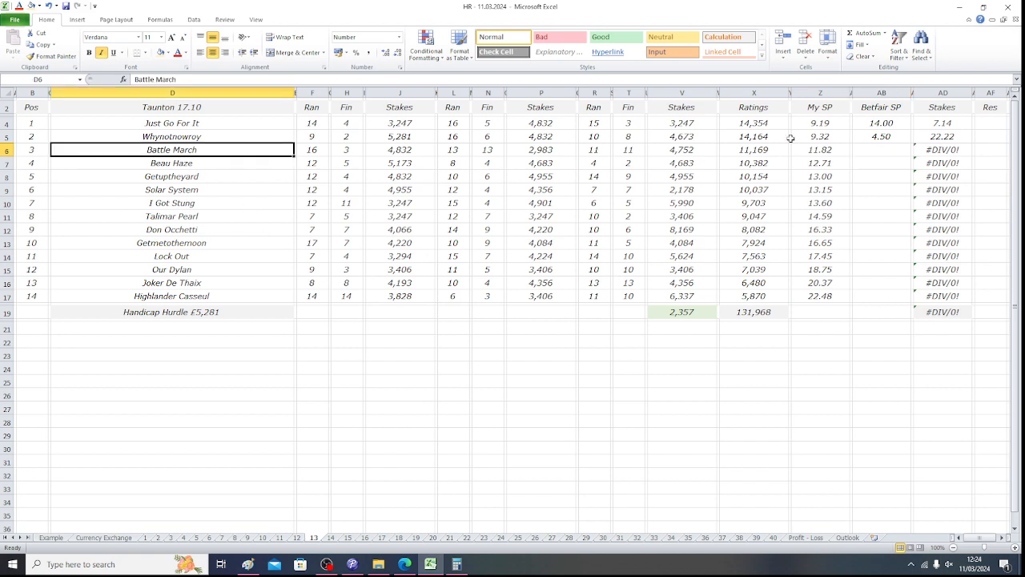
{"action": "left_click", "coordinate": [862, 149]}
{"action": "left_click", "coordinate": [407, 565]}
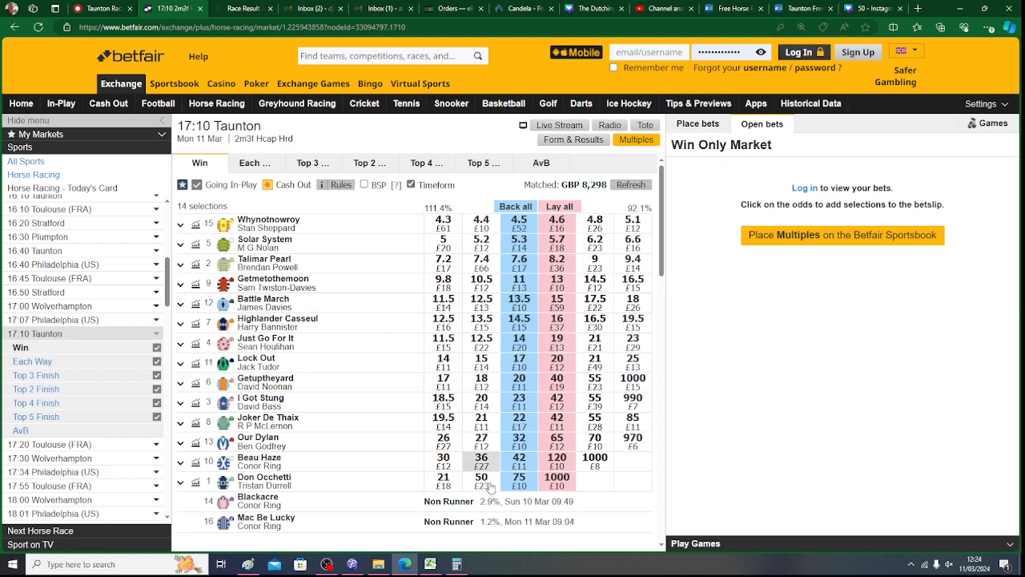
{"action": "left_click", "coordinate": [431, 565]}
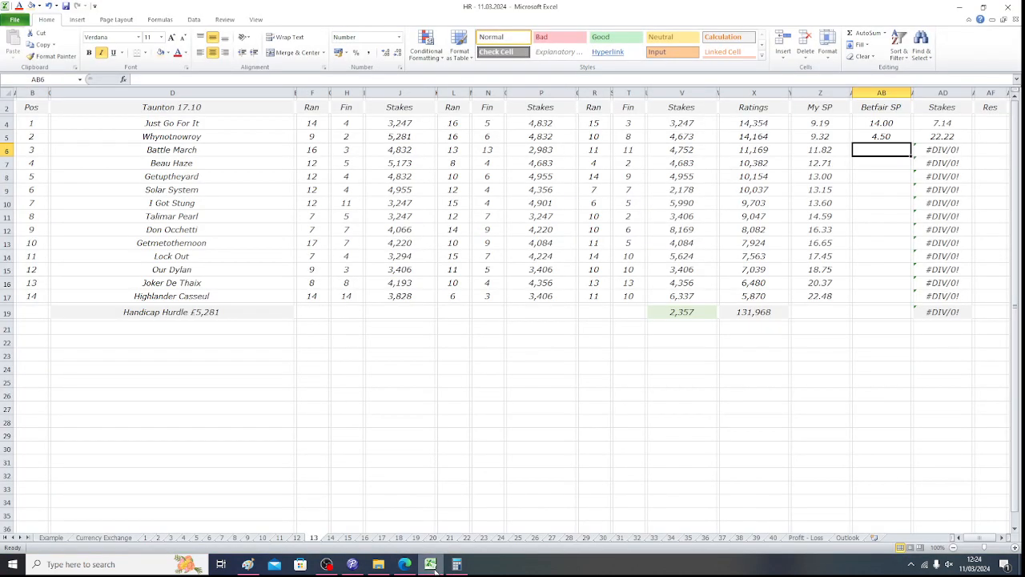
{"action": "type", "text": "13.5"}
{"action": "key", "text": "Tab"}
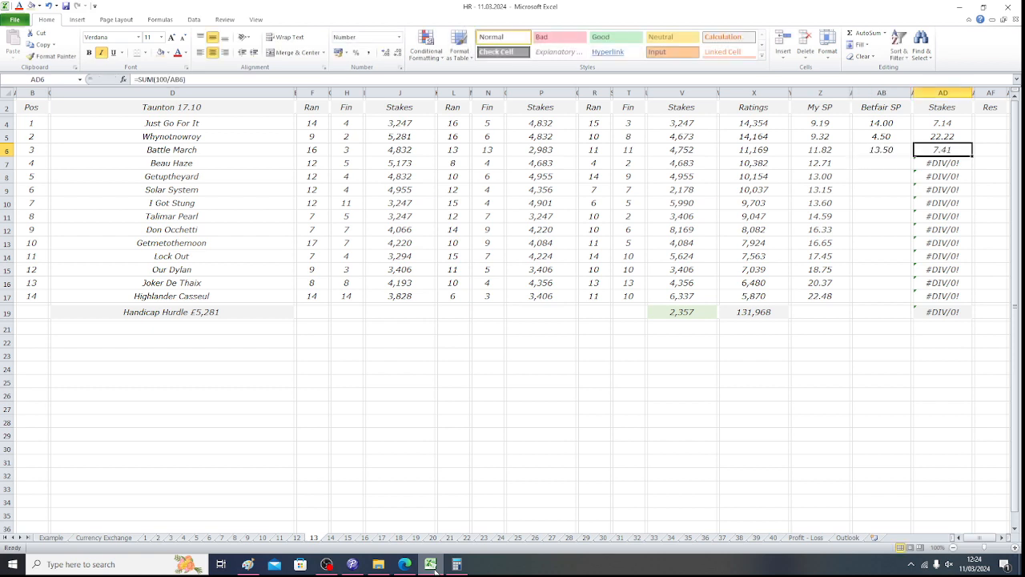
- Look up Beau Haze's back price on Betfair and record 42 as its Betfair SP in Excel
{"action": "key", "text": "Left"}
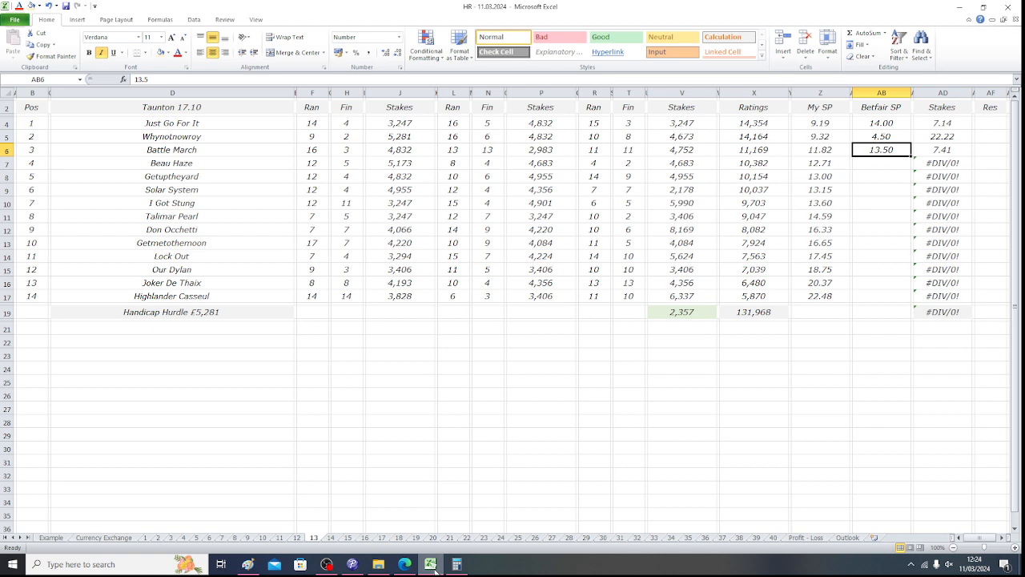
{"action": "key", "text": "Down"}
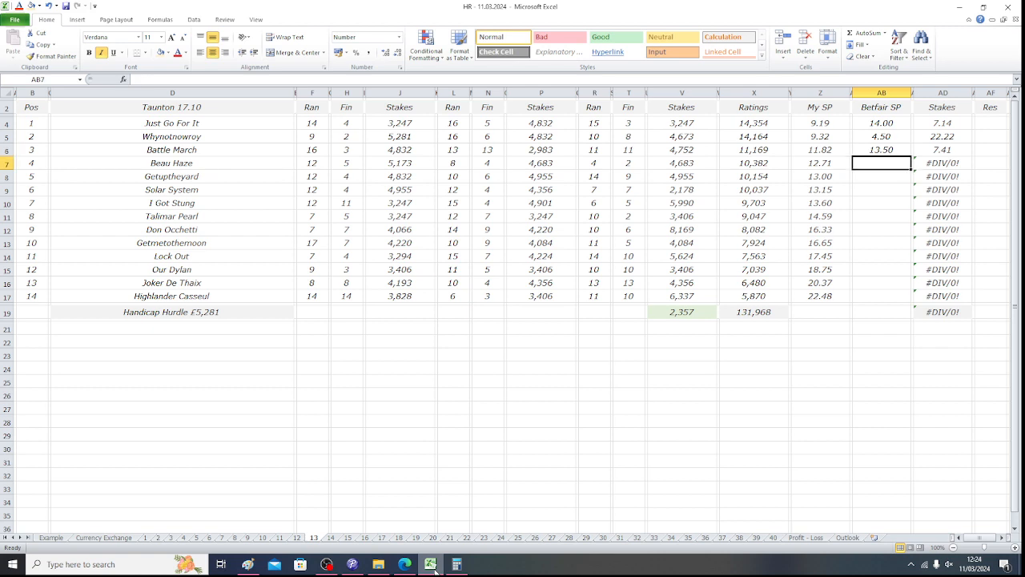
{"action": "key", "text": "Left"}
{"action": "key", "text": "Left"}
{"action": "key", "text": "Left"}
{"action": "key", "text": "Left"}
{"action": "key", "text": "Left"}
{"action": "key", "text": "Left"}
{"action": "key", "text": "Left"}
{"action": "key", "text": "Left"}
{"action": "key", "text": "Left"}
{"action": "key", "text": "Left"}
{"action": "key", "text": "Left"}
{"action": "key", "text": "Left"}
{"action": "key", "text": "Left"}
{"action": "key", "text": "Left"}
{"action": "key", "text": "Left"}
{"action": "key", "text": "Left"}
{"action": "key", "text": "Left"}
{"action": "key", "text": "Left"}
{"action": "key", "text": "Left"}
{"action": "key", "text": "Left"}
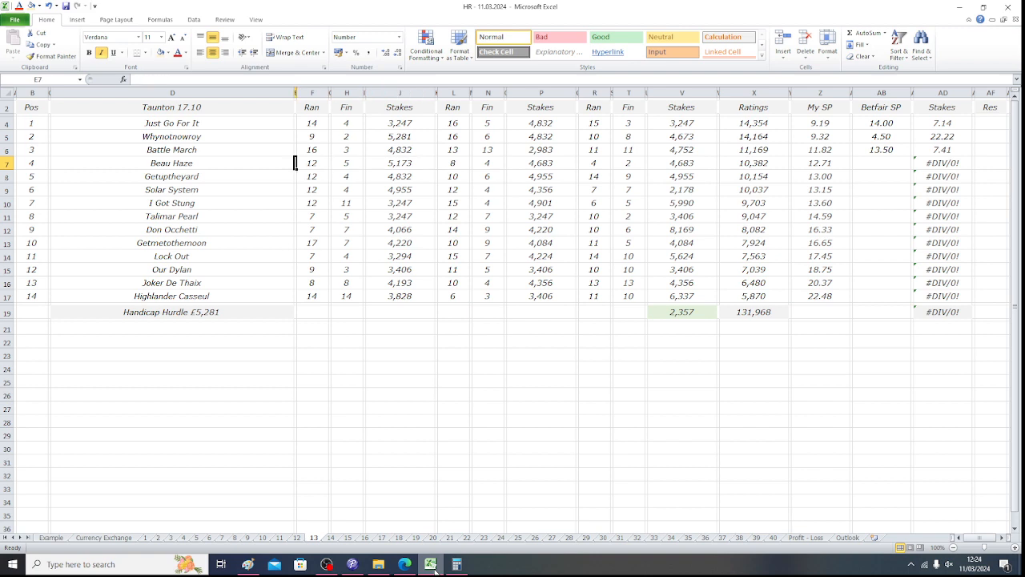
{"action": "key", "text": "Left"}
{"action": "key", "text": "Right"}
{"action": "key", "text": "Right"}
{"action": "key", "text": "Right"}
{"action": "key", "text": "Right"}
{"action": "key", "text": "Right"}
{"action": "key", "text": "Right"}
{"action": "key", "text": "Right"}
{"action": "key", "text": "Right"}
{"action": "key", "text": "Right"}
{"action": "key", "text": "Right"}
{"action": "key", "text": "Right"}
{"action": "key", "text": "Right"}
{"action": "key", "text": "Right"}
{"action": "key", "text": "Right"}
{"action": "key", "text": "Right"}
{"action": "key", "text": "Right"}
{"action": "key", "text": "Right"}
{"action": "key", "text": "Right"}
{"action": "key", "text": "Right"}
{"action": "key", "text": "Right"}
{"action": "key", "text": "Right"}
{"action": "key", "text": "Right"}
{"action": "left_click", "coordinate": [405, 564]}
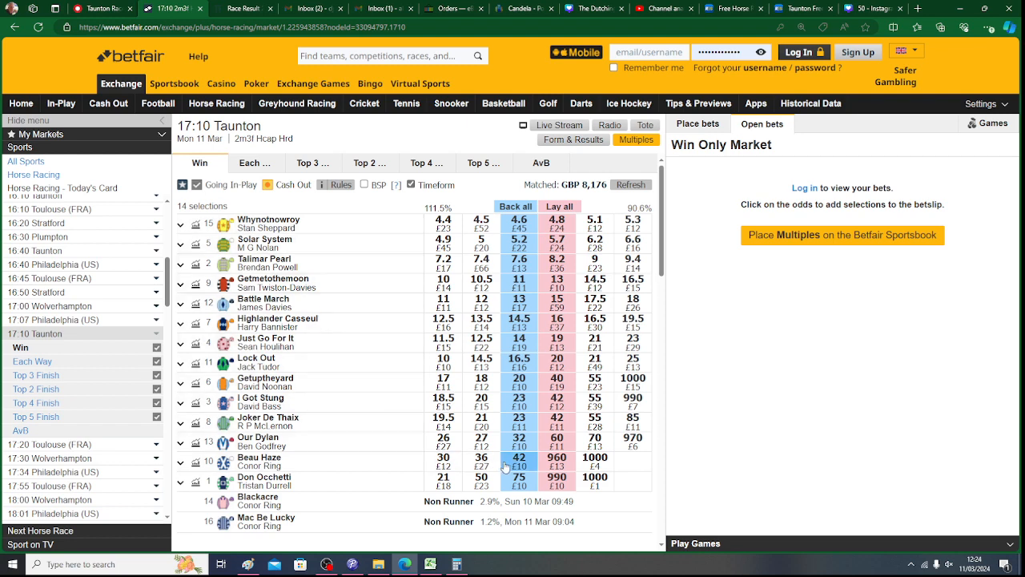
{"action": "left_click", "coordinate": [430, 564]}
{"action": "type", "text": "42"}
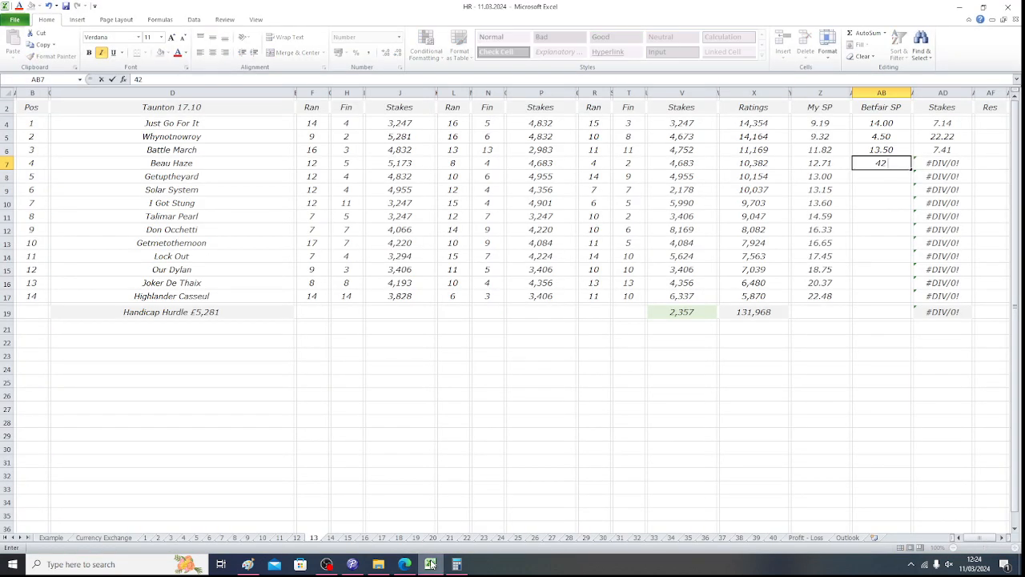
{"action": "key", "text": "Tab"}
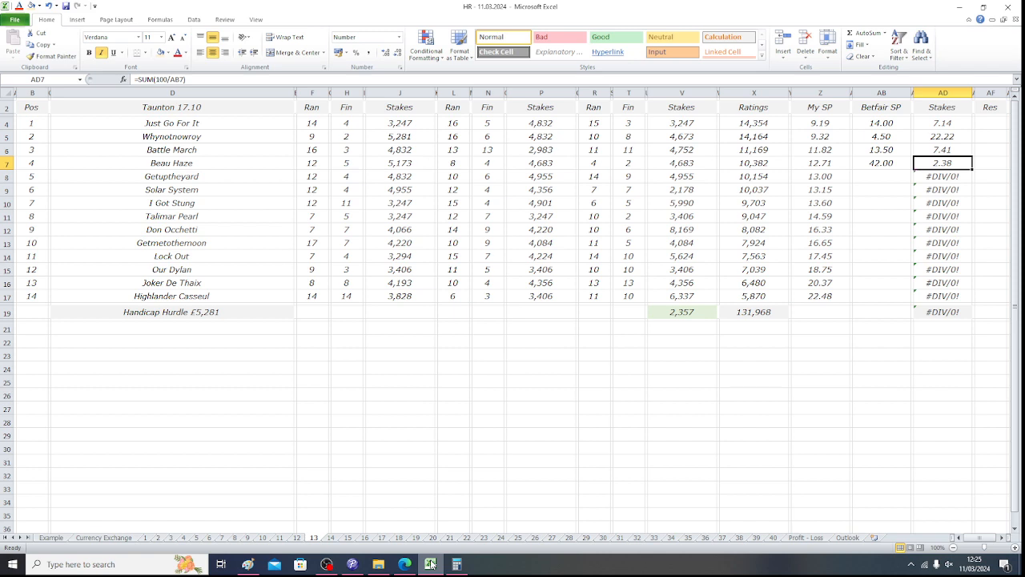
- Check the combined stakes of the first four runners, from Just Go For It to Beau Haze
{"action": "key", "text": "shift+Tab"}
{"action": "key", "text": "Tab"}
{"action": "left_click_drag", "start_coordinate": [931, 125], "coordinate": [931, 161]}
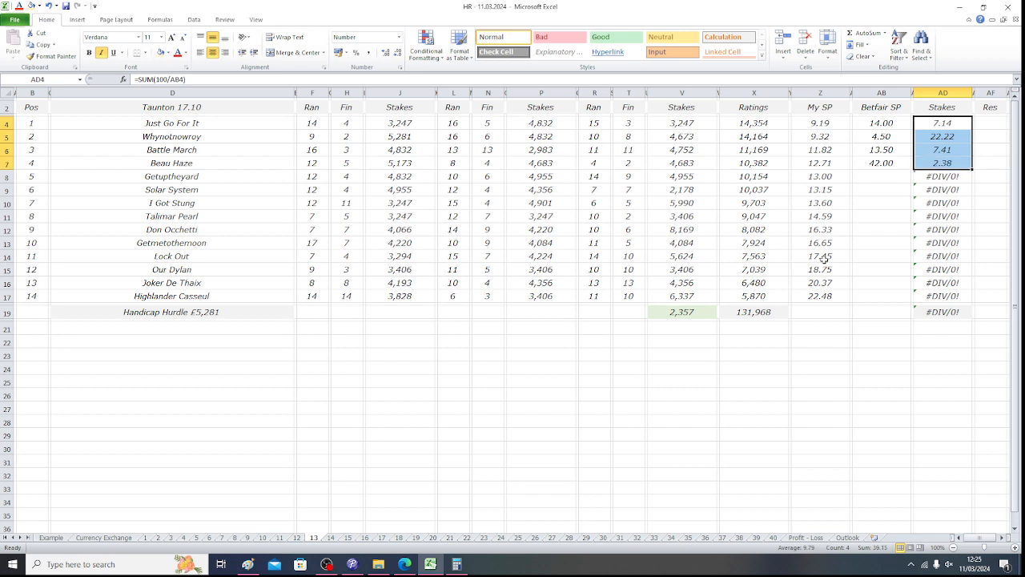
- Look up Getuptheyard's back price on Betfair and record 19.5 as its Betfair SP in Excel
{"action": "left_click", "coordinate": [881, 175]}
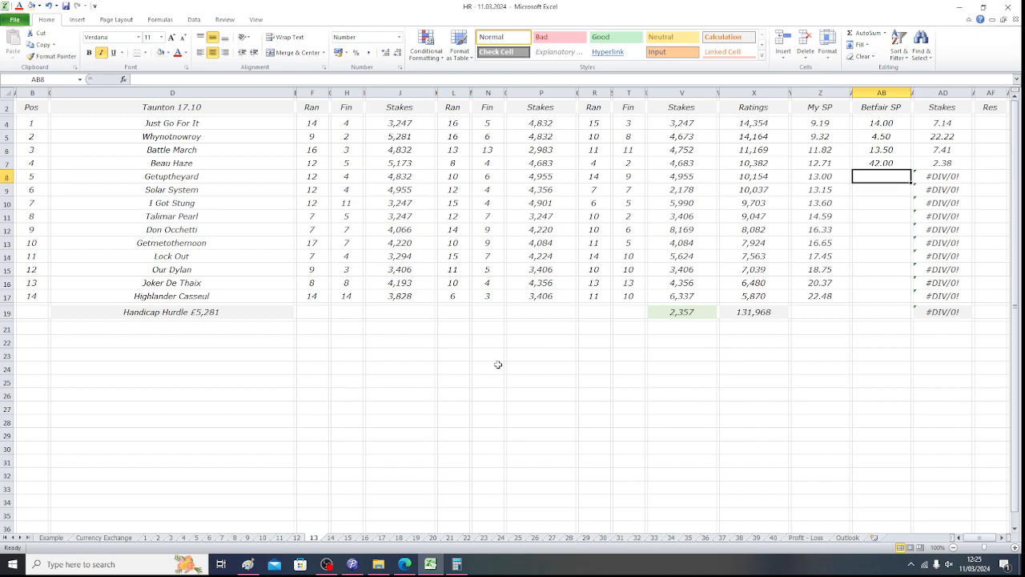
{"action": "left_click", "coordinate": [405, 564]}
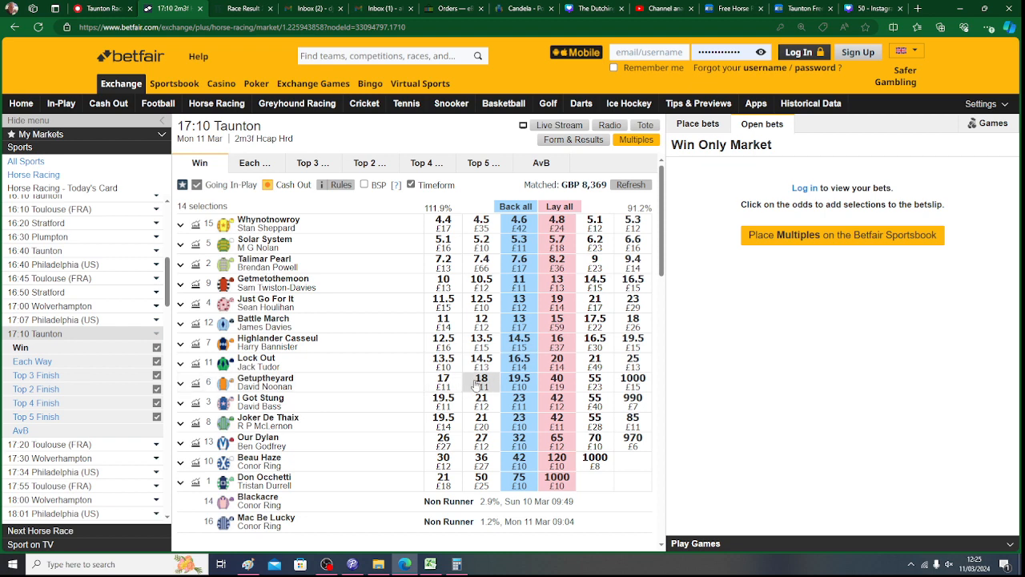
{"action": "left_click", "coordinate": [430, 564]}
{"action": "type", "text": "19.5"}
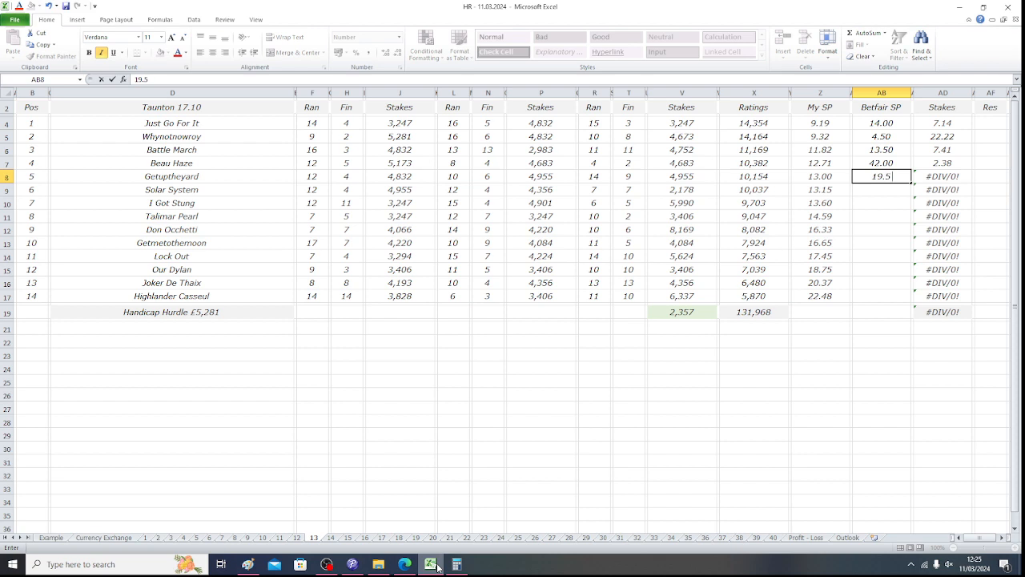
{"action": "key", "text": "Tab"}
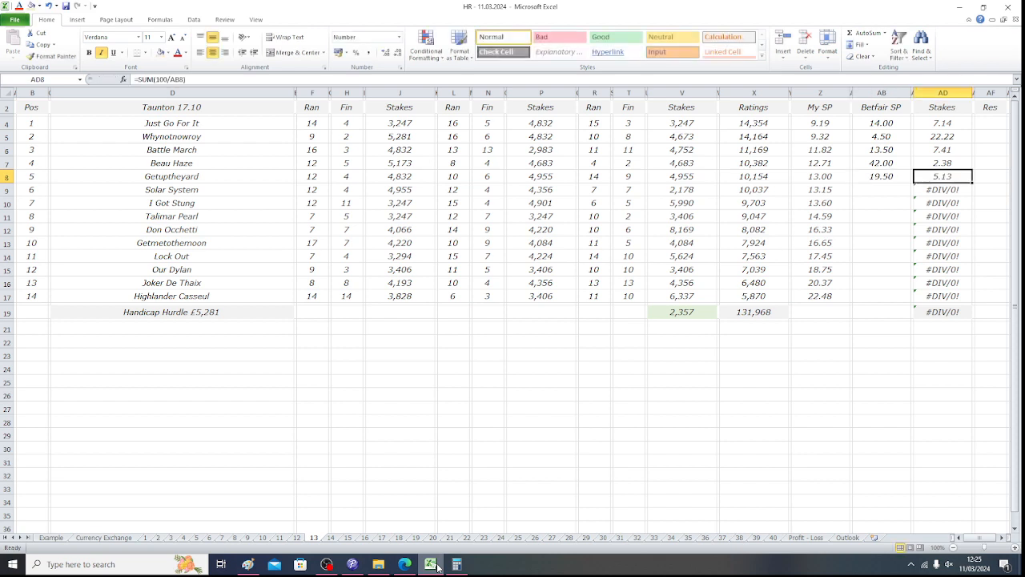
- Look up Solar System's back price on Betfair and record 5.4 as its Betfair SP in Excel
{"action": "key", "text": "Left"}
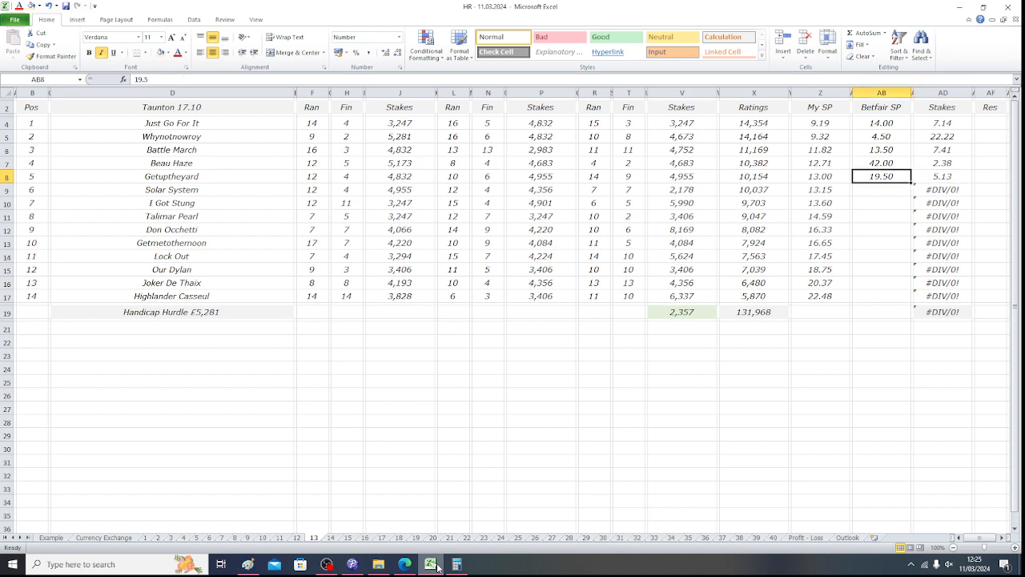
{"action": "key", "text": "Down"}
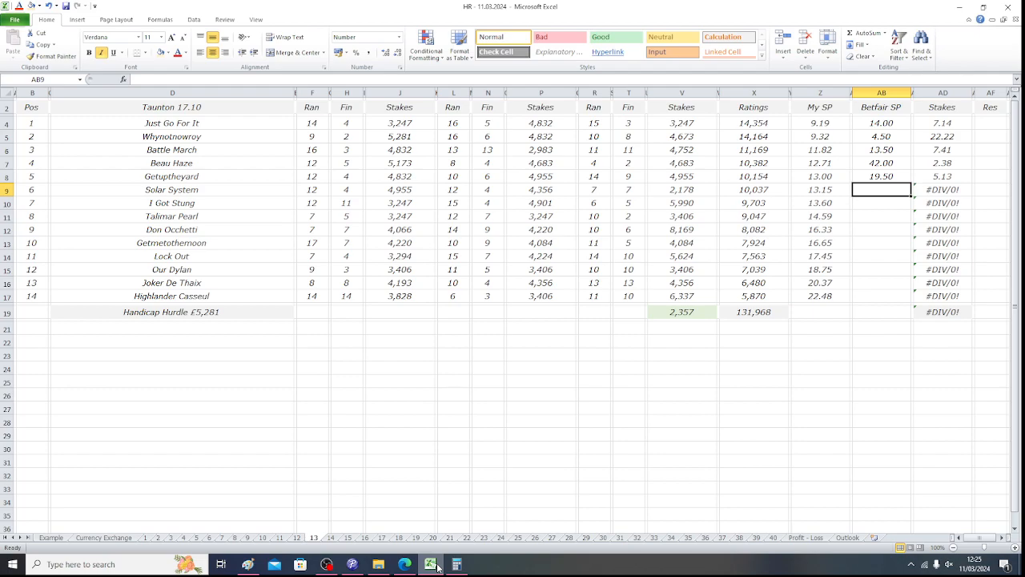
{"action": "left_click", "coordinate": [404, 564]}
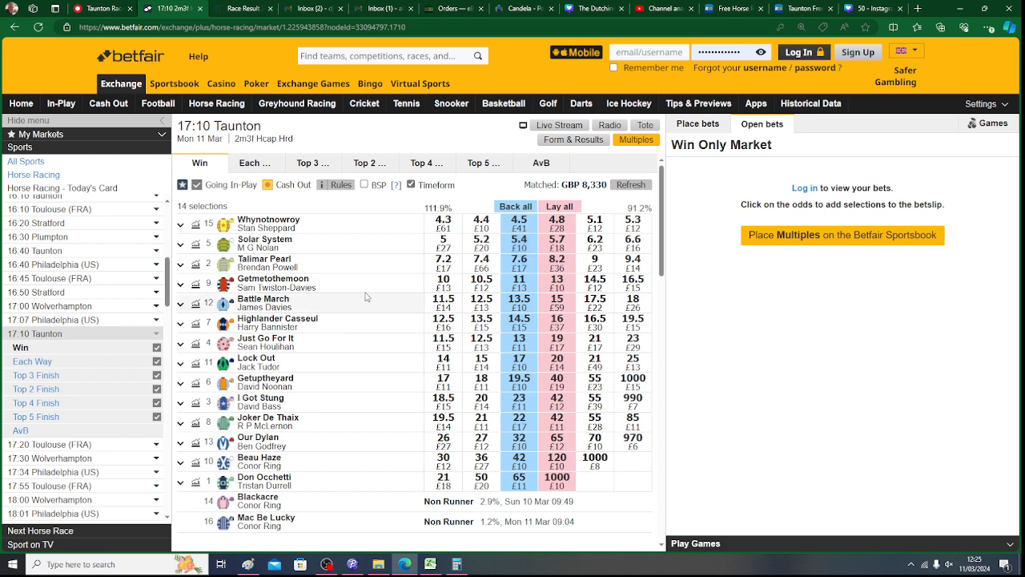
{"action": "left_click", "coordinate": [431, 564]}
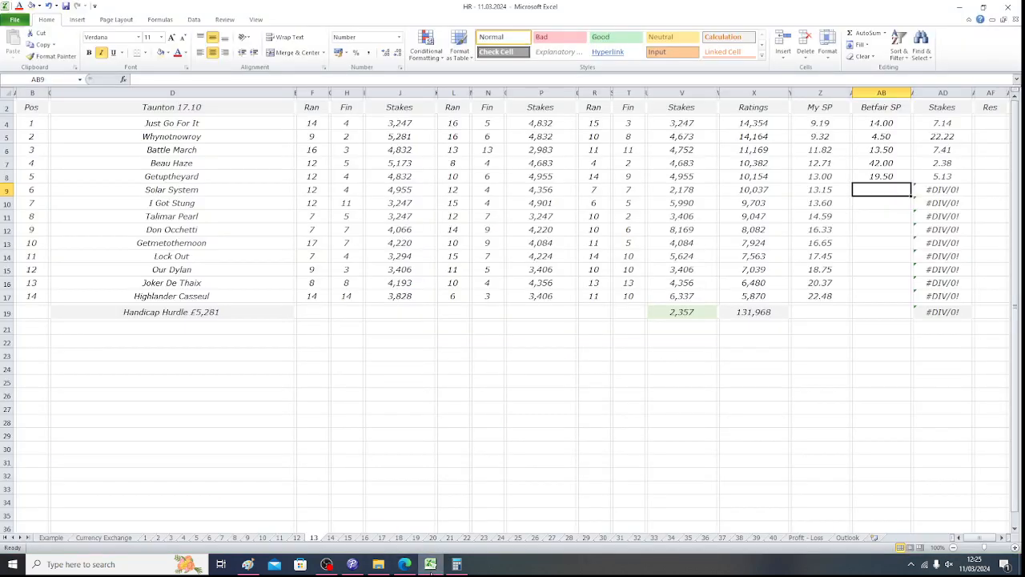
{"action": "type", "text": "5.4"}
{"action": "key", "text": "Tab"}
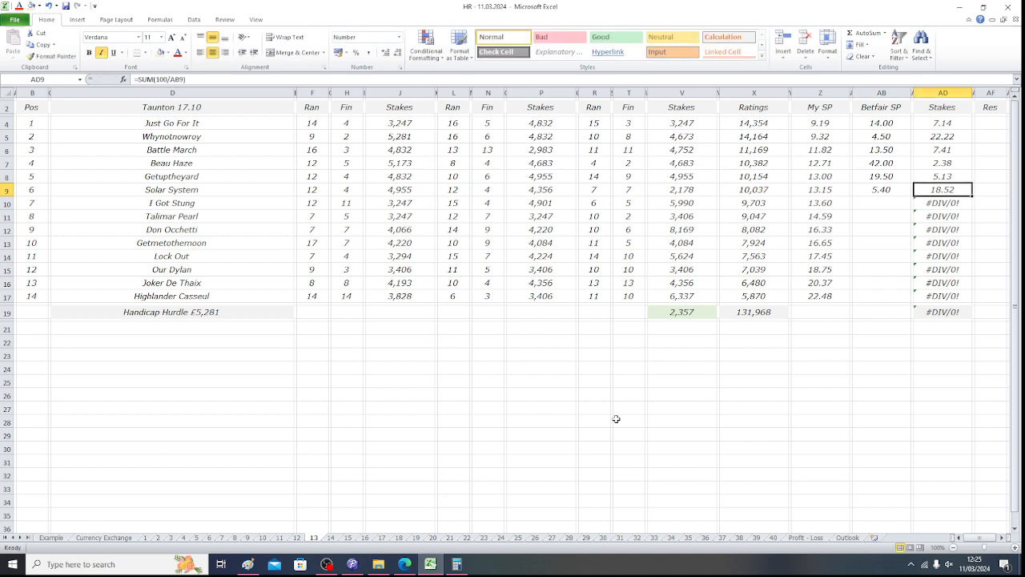
- Check the combined stakes from Just Go For It to Getuptheyard and overwrite Solar System's stake with 5.75
{"action": "left_click_drag", "start_coordinate": [935, 123], "coordinate": [929, 172]}
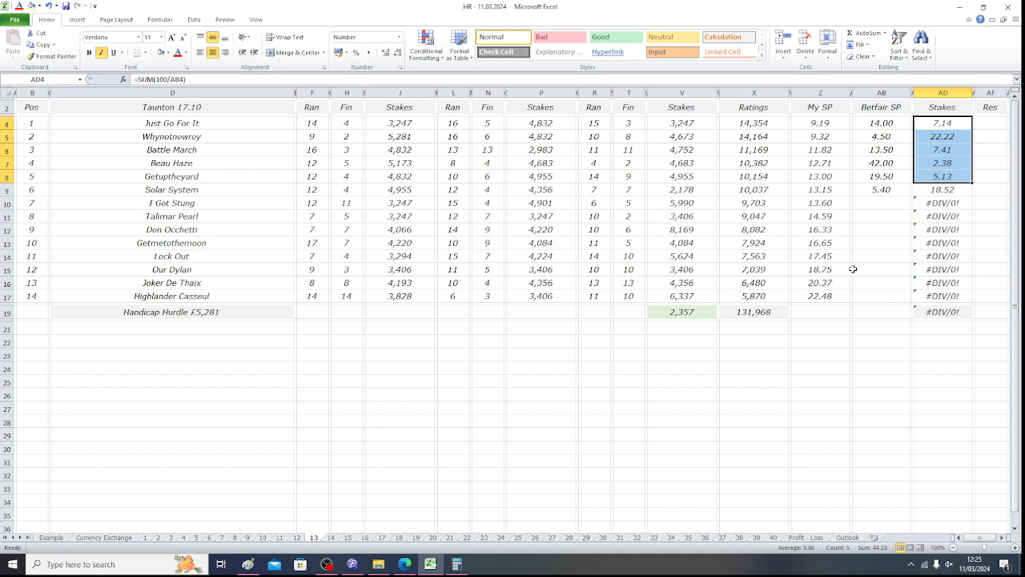
{"action": "left_click", "coordinate": [940, 193]}
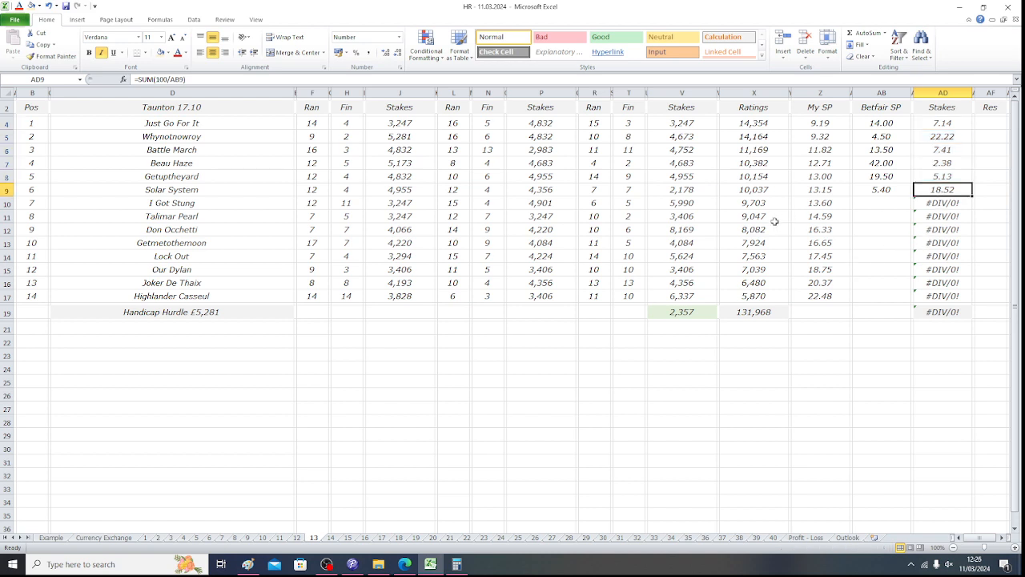
{"action": "type", "text": "5.75"}
{"action": "key", "text": "Return"}
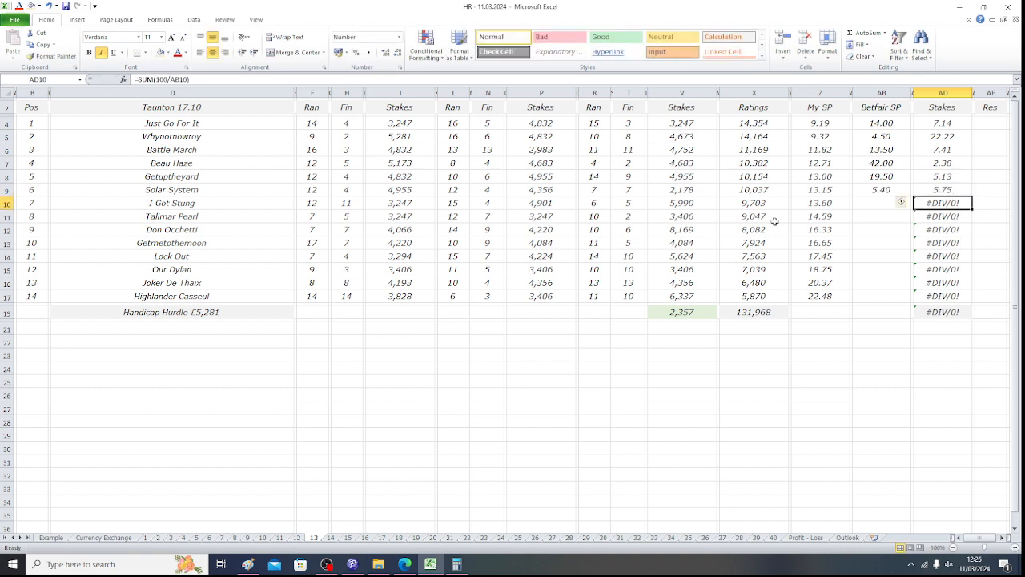
- Clear the stake formulas from I Got Stung down to Highlander Casseul and return the selection to Solar System's stake
{"action": "key", "text": "BackSpace"}
{"action": "key", "text": "Return"}
{"action": "key", "text": "BackSpace"}
{"action": "key", "text": "Return"}
{"action": "key", "text": "BackSpace"}
{"action": "key", "text": "Return"}
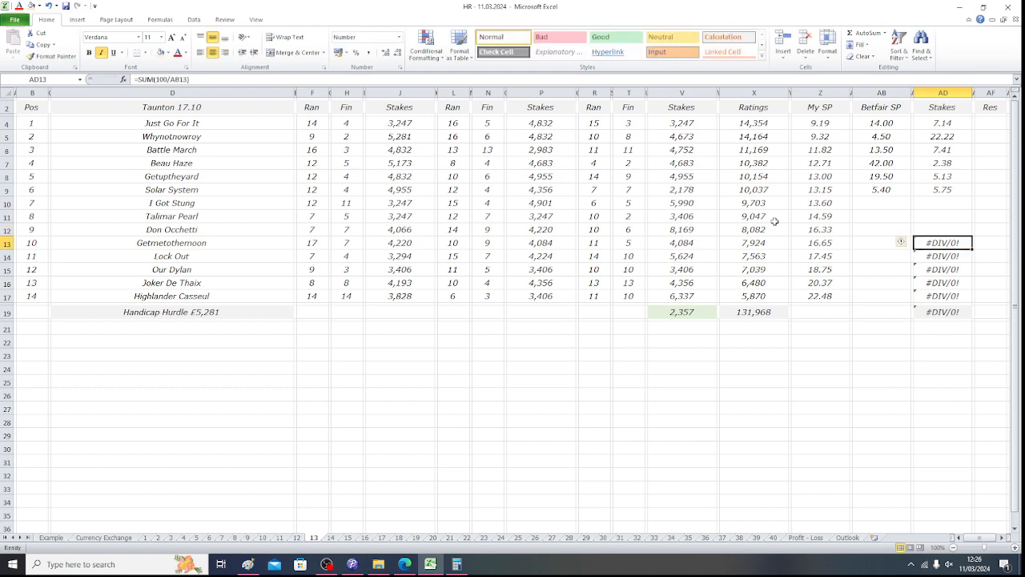
{"action": "key", "text": "BackSpace"}
{"action": "key", "text": "Return"}
{"action": "key", "text": "BackSpace"}
{"action": "key", "text": "Return"}
{"action": "key", "text": "BackSpace"}
{"action": "key", "text": "Return"}
{"action": "key", "text": "BackSpace"}
{"action": "key", "text": "Return"}
{"action": "key", "text": "BackSpace"}
{"action": "key", "text": "Up"}
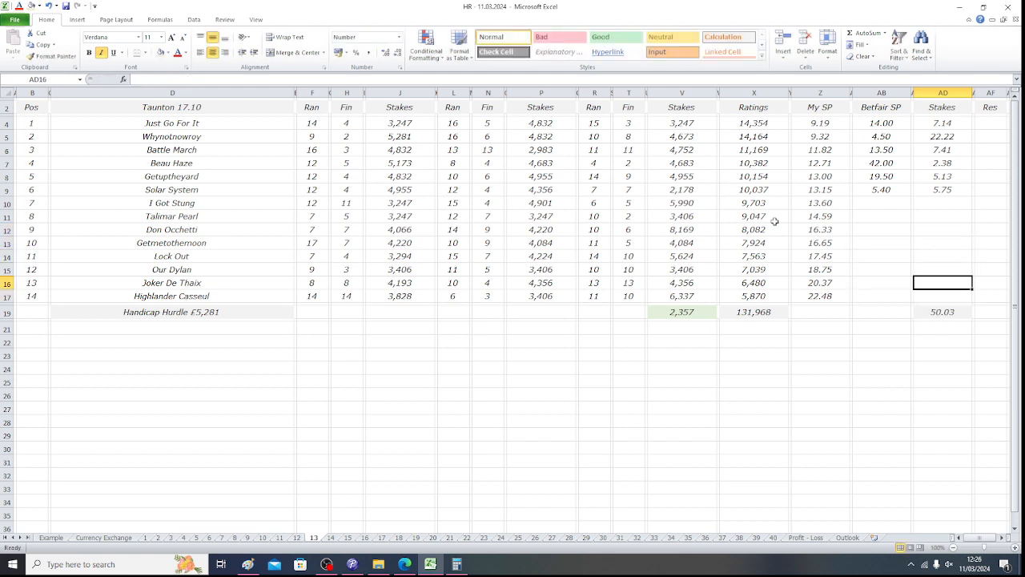
{"action": "key", "text": "Up"}
{"action": "key", "text": "Up"}
{"action": "key", "text": "Up"}
{"action": "key", "text": "Up"}
{"action": "key", "text": "Up"}
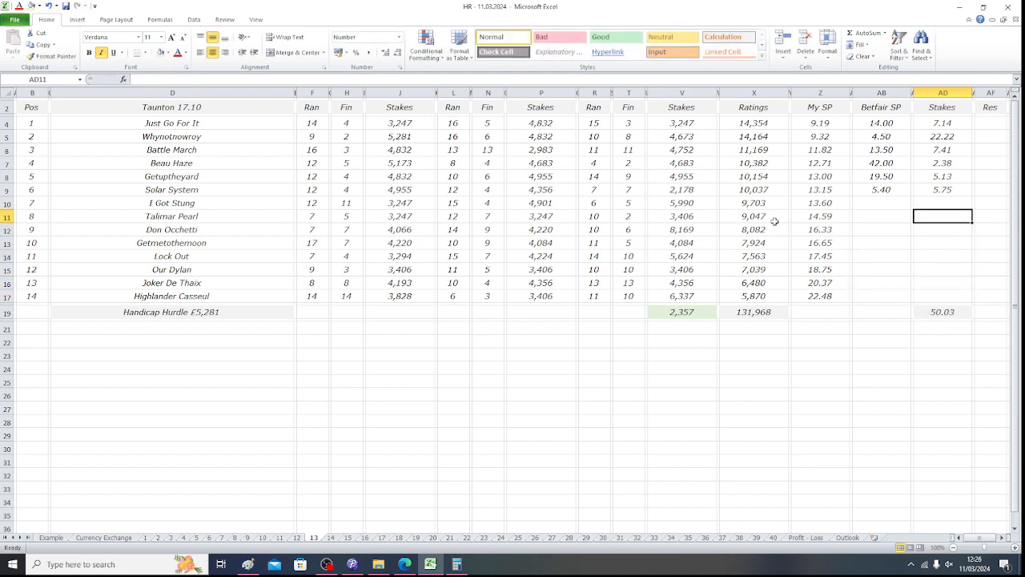
{"action": "key", "text": "Up"}
{"action": "key", "text": "Up"}
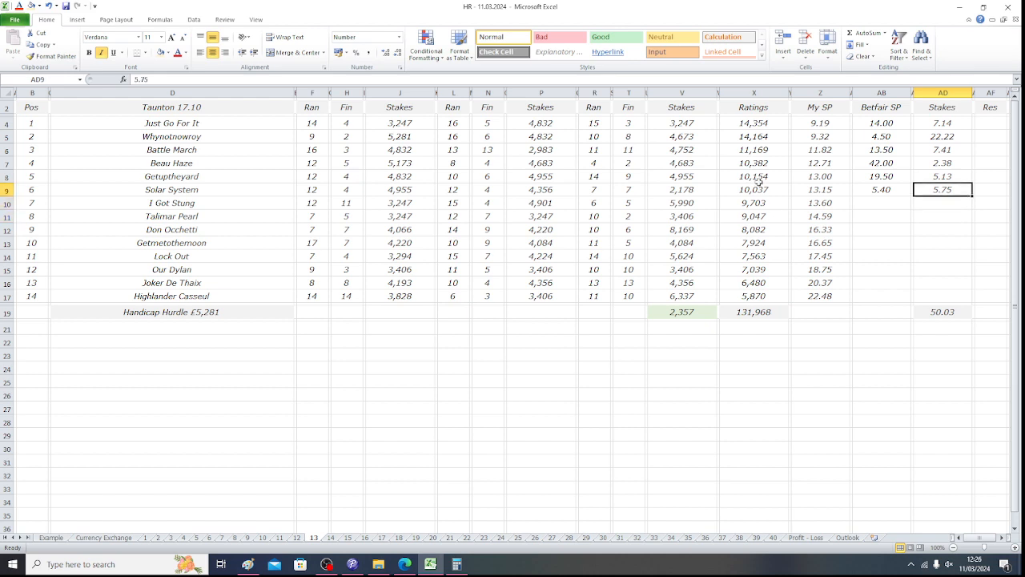
- Calculate Solar System's return in Calculator by multiplying the 5.75 stake by the 5.4 price, and close Calculator
{"action": "left_click", "coordinate": [460, 566]}
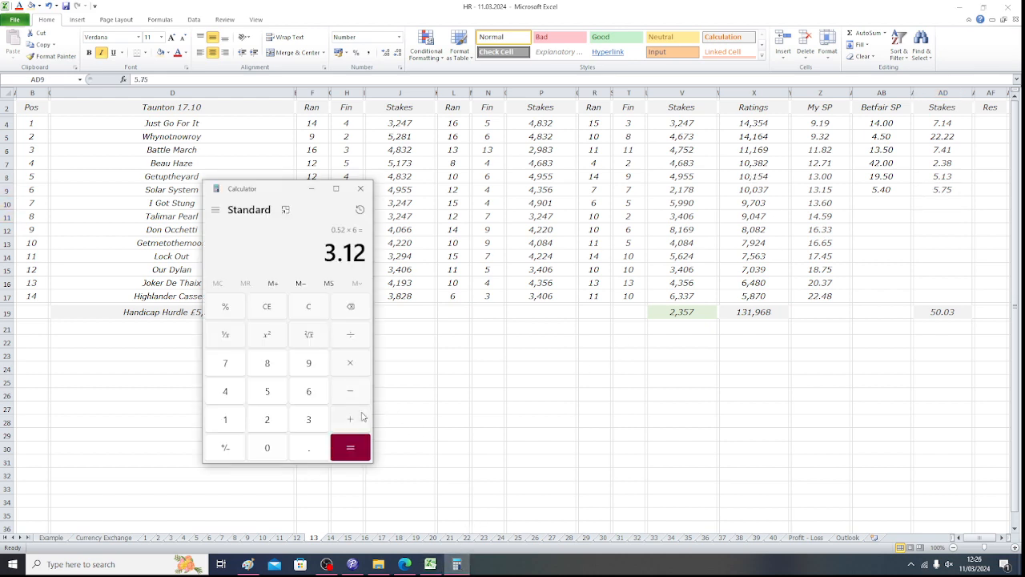
{"action": "left_click", "coordinate": [273, 395]}
{"action": "left_click", "coordinate": [315, 453]}
{"action": "left_click", "coordinate": [227, 365]}
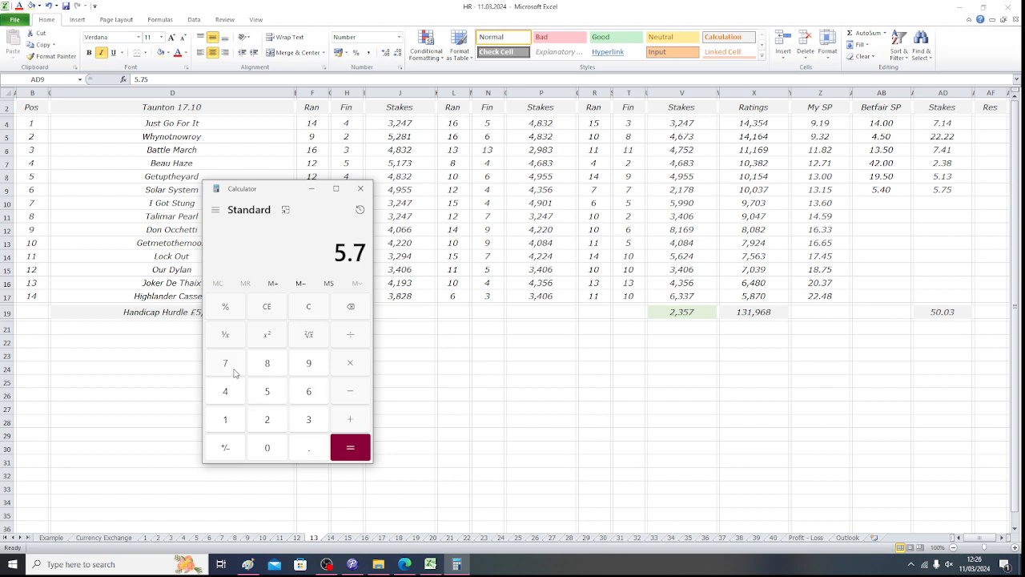
{"action": "left_click", "coordinate": [269, 392]}
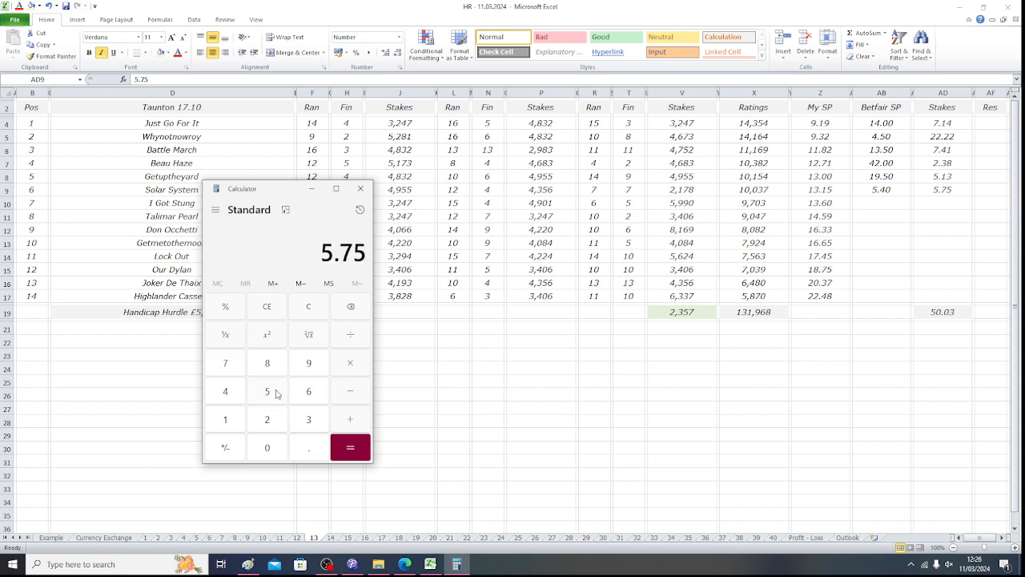
{"action": "left_click", "coordinate": [344, 369]}
{"action": "left_click", "coordinate": [301, 445]}
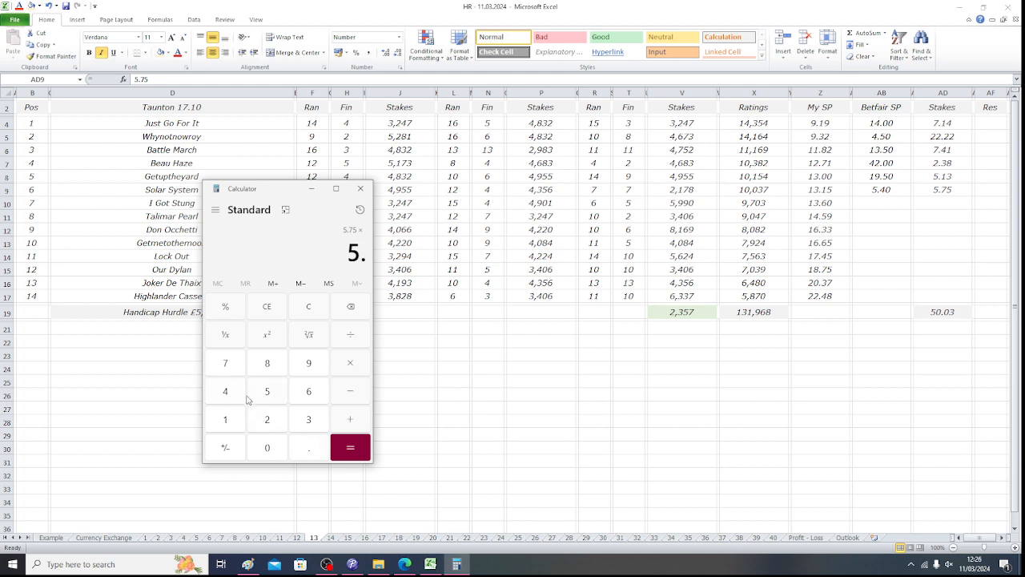
{"action": "left_click", "coordinate": [232, 393]}
{"action": "left_click", "coordinate": [353, 452]}
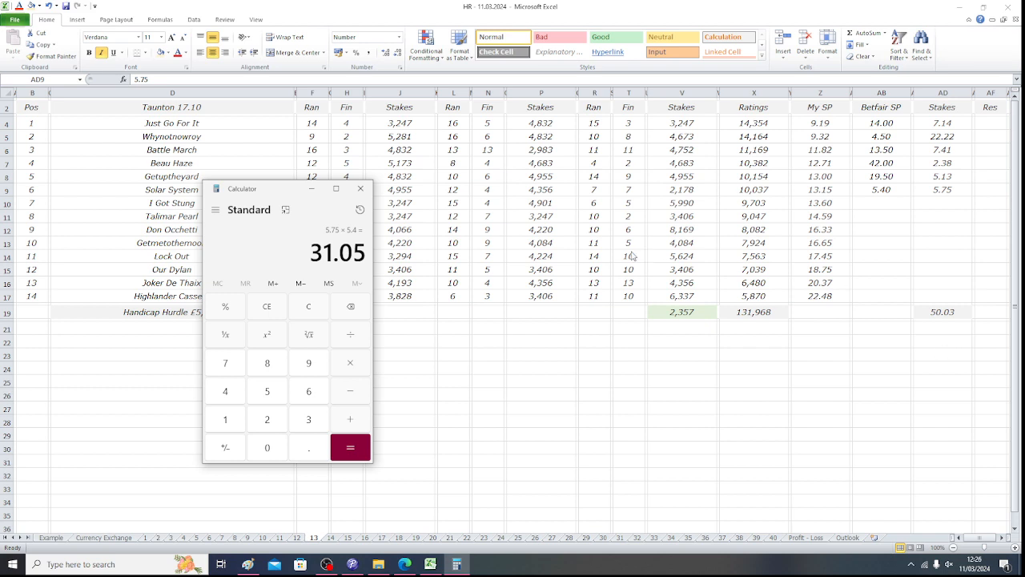
{"action": "left_click", "coordinate": [361, 190]}
- Examine the individual Taunton 17.10 stakes for Solar System and Just Go For It
{"action": "left_click", "coordinate": [943, 190]}
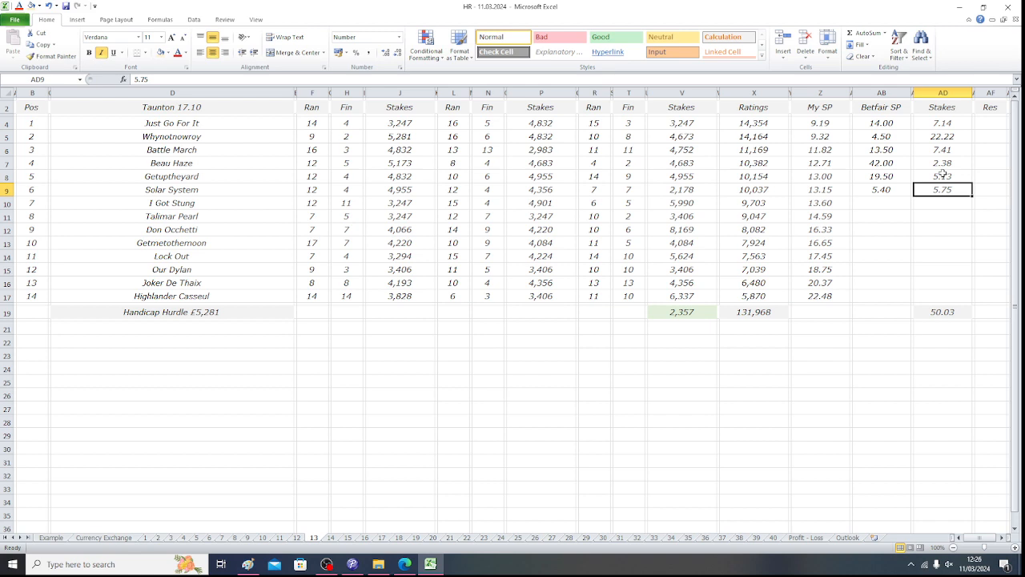
{"action": "left_click", "coordinate": [931, 120]}
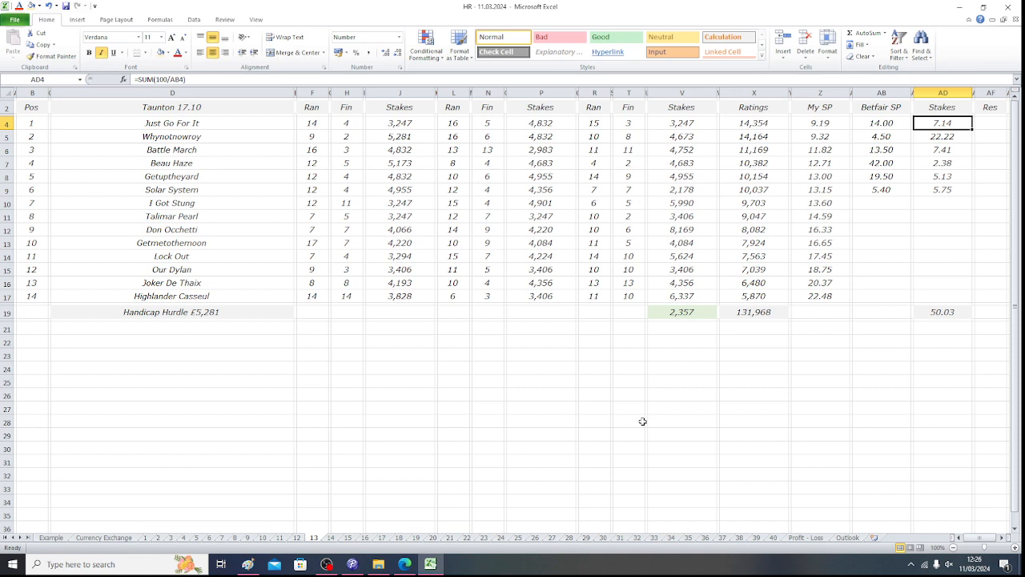
- Examine each Taunton 17.10 stake from Just Go For It down to Solar System and return the selection to the Pos header
{"action": "key", "text": "Down"}
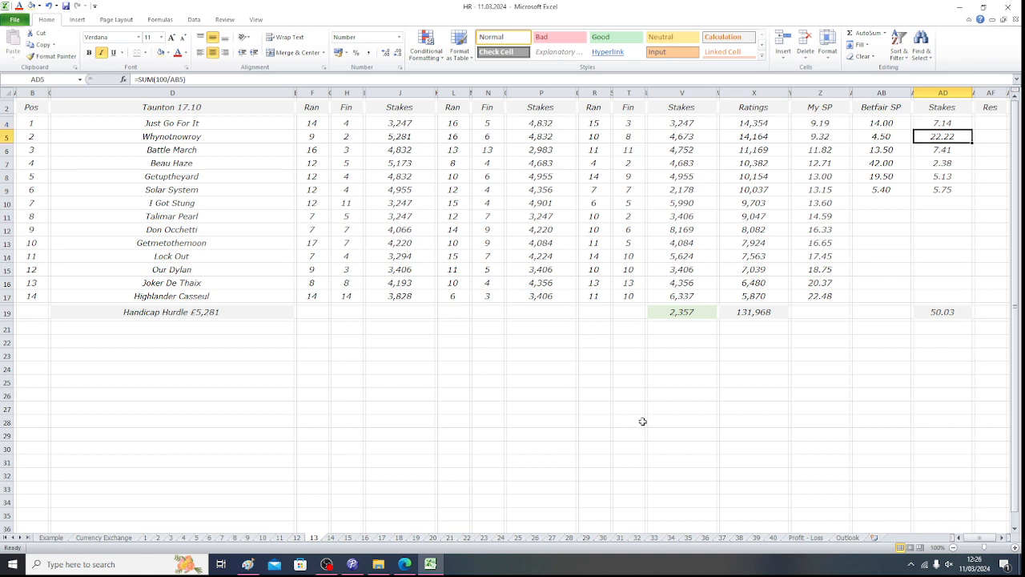
{"action": "key", "text": "Down"}
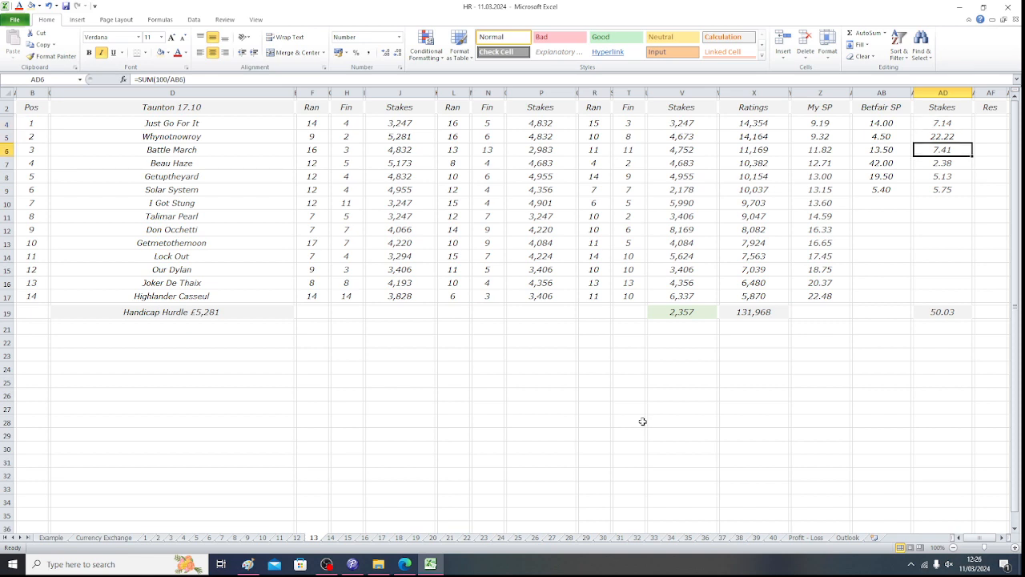
{"action": "key", "text": "Down"}
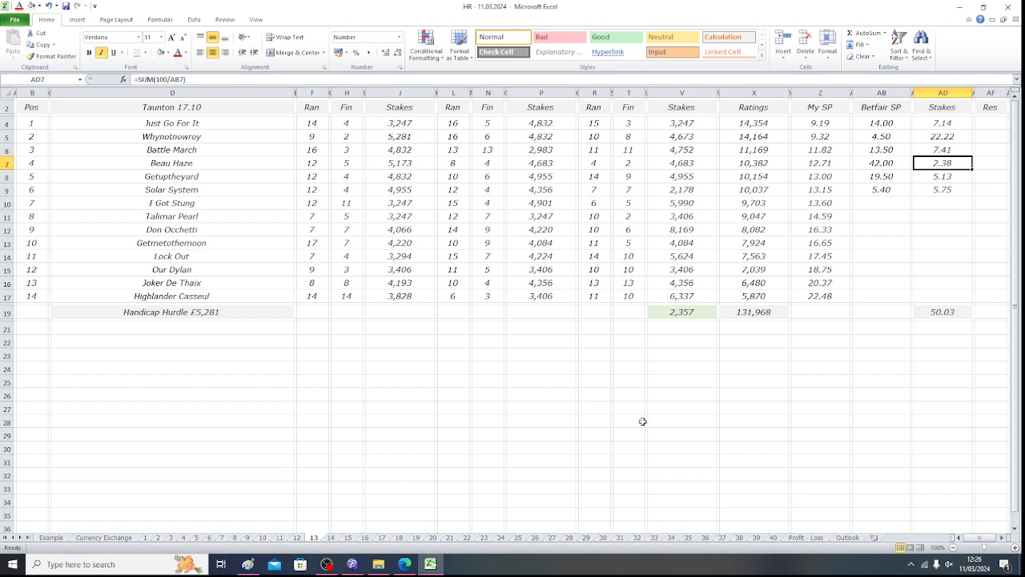
{"action": "key", "text": "Down"}
{"action": "key", "text": "Up"}
{"action": "key", "text": "Up"}
{"action": "key", "text": "Up"}
{"action": "key", "text": "Up"}
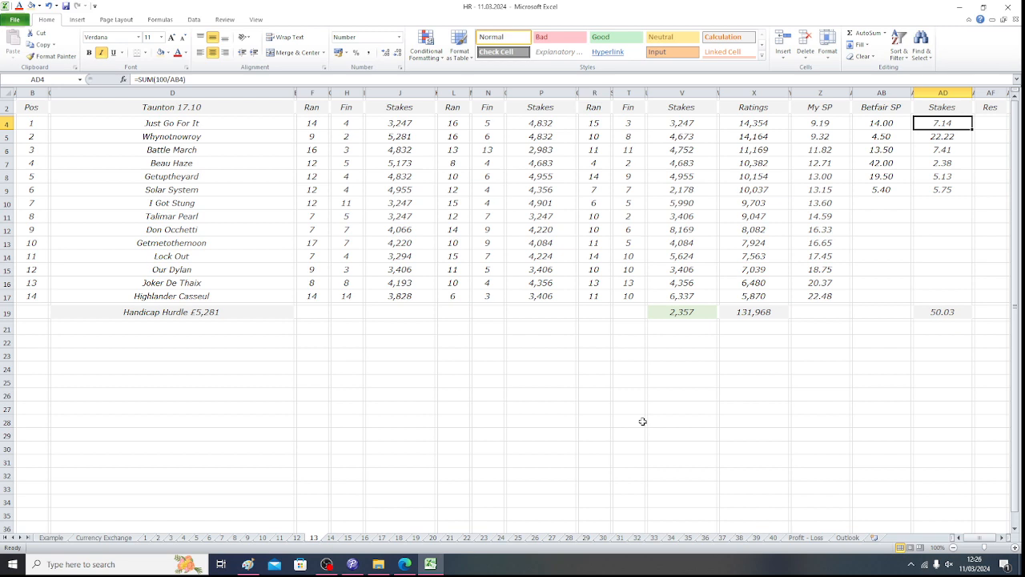
{"action": "key", "text": "Down"}
{"action": "key", "text": "Down"}
{"action": "key", "text": "Down"}
{"action": "key", "text": "Down"}
{"action": "key", "text": "Down"}
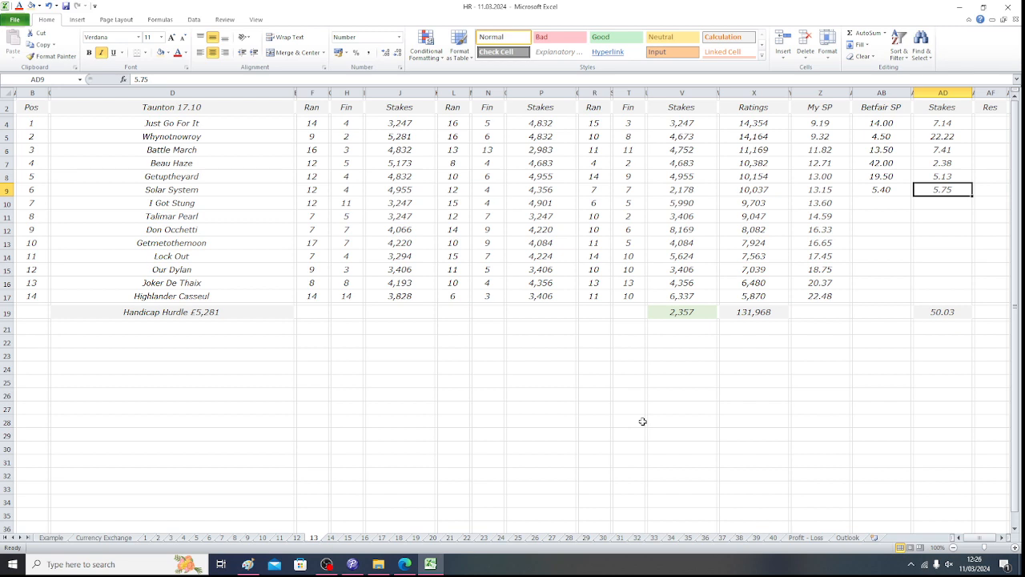
{"action": "left_click", "coordinate": [26, 104]}
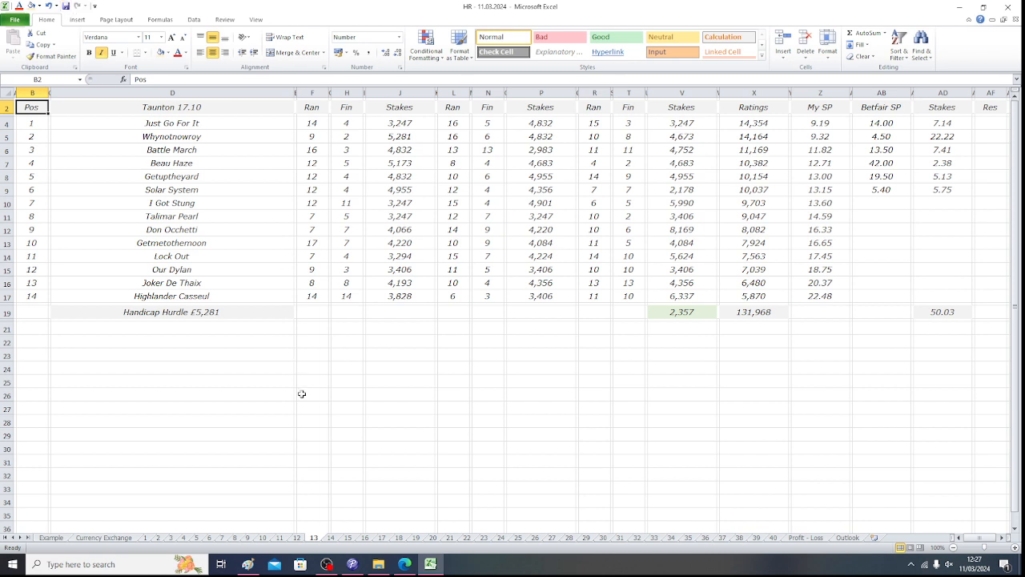
- Review Inside Man's name, Betfair price and stake on the Taunton 14.10 sheet, ending on the Pos header
{"action": "left_click", "coordinate": [223, 541]}
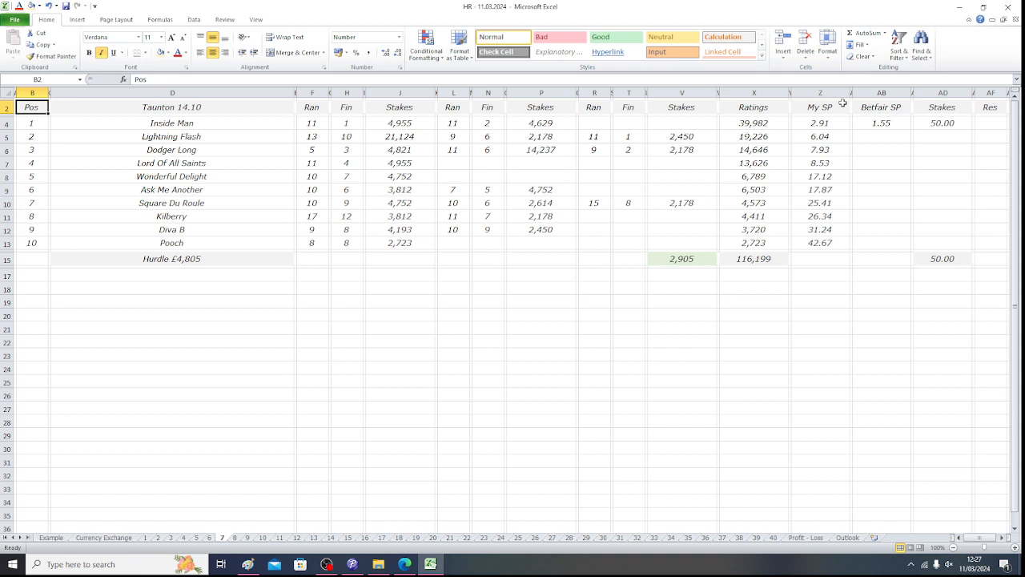
{"action": "left_click", "coordinate": [212, 127]}
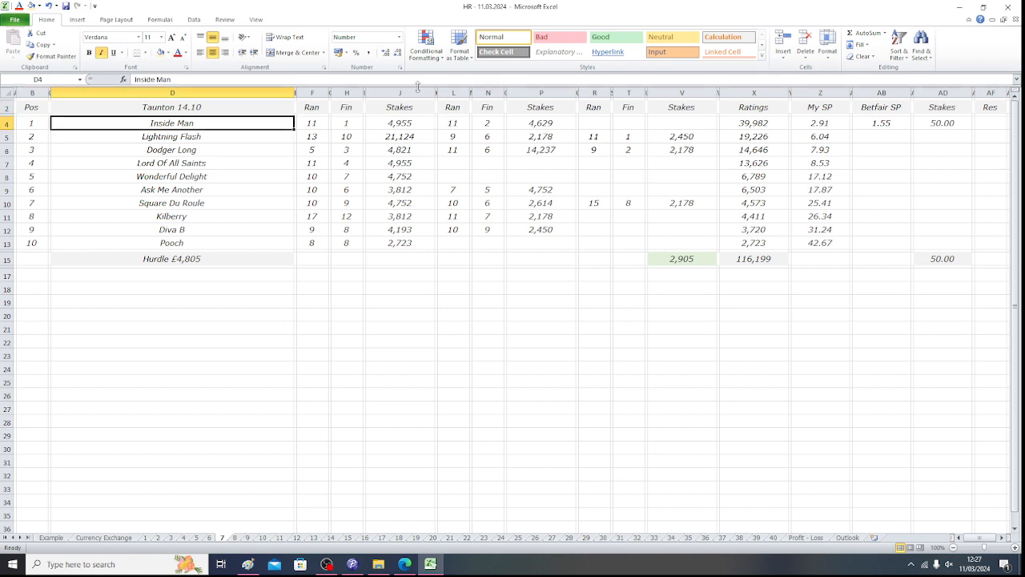
{"action": "left_click", "coordinate": [879, 128]}
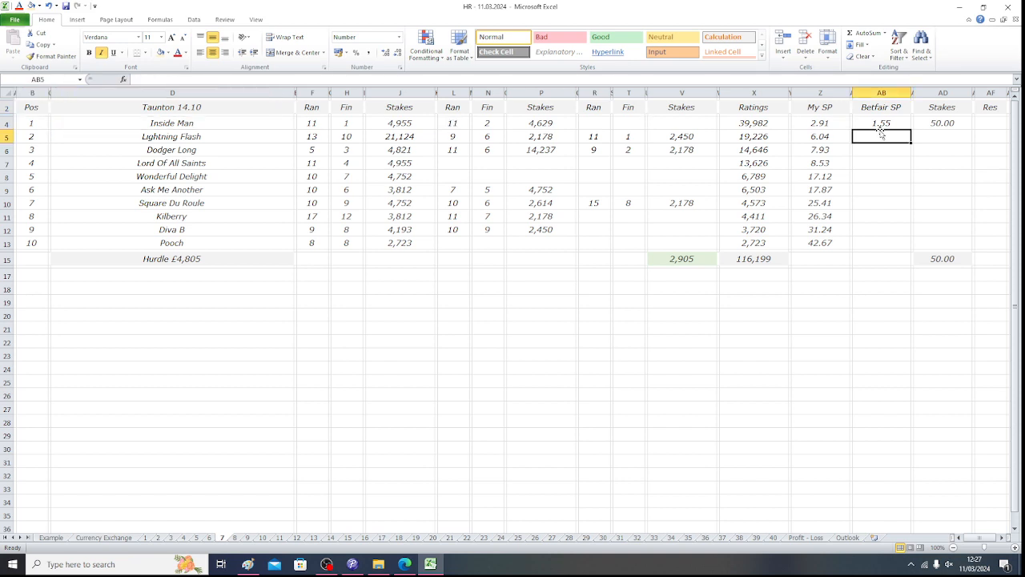
{"action": "left_click", "coordinate": [943, 125]}
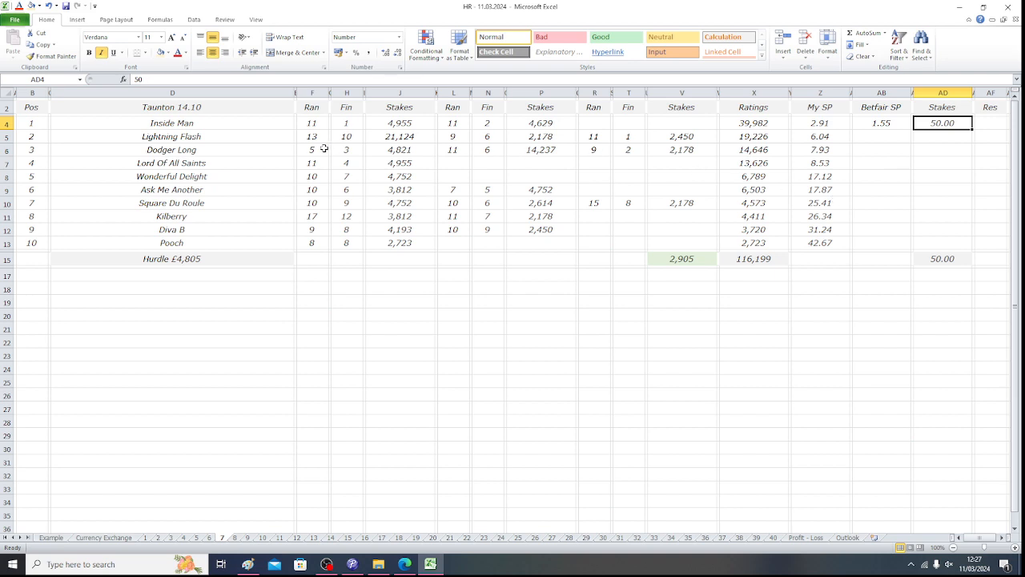
{"action": "left_click", "coordinate": [40, 109]}
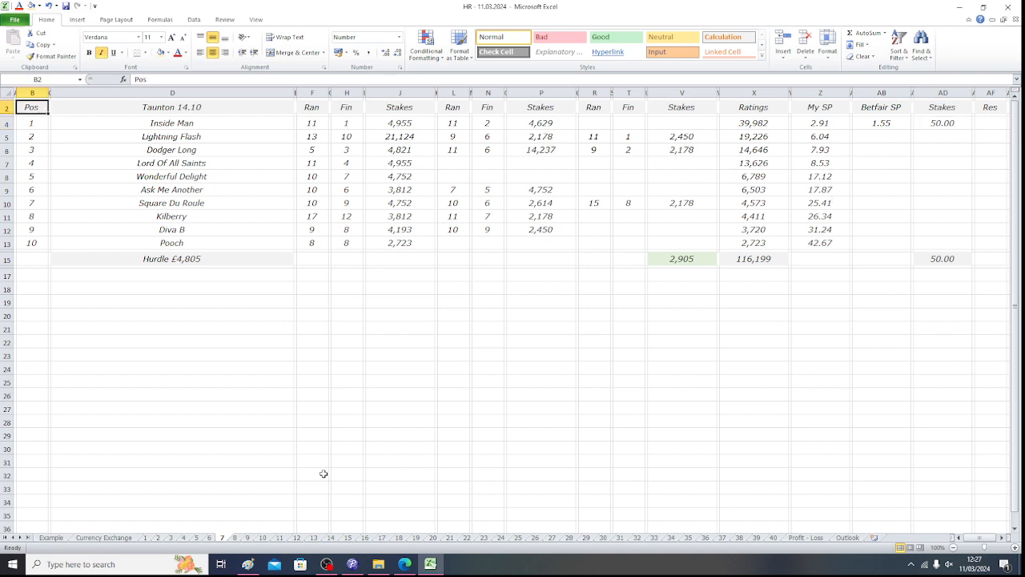
- Review the Taunton 14.40 maiden hurdle sheet, checking the rating entry for the last-listed runner, and reselect the Pos header
{"action": "left_click", "coordinate": [236, 537]}
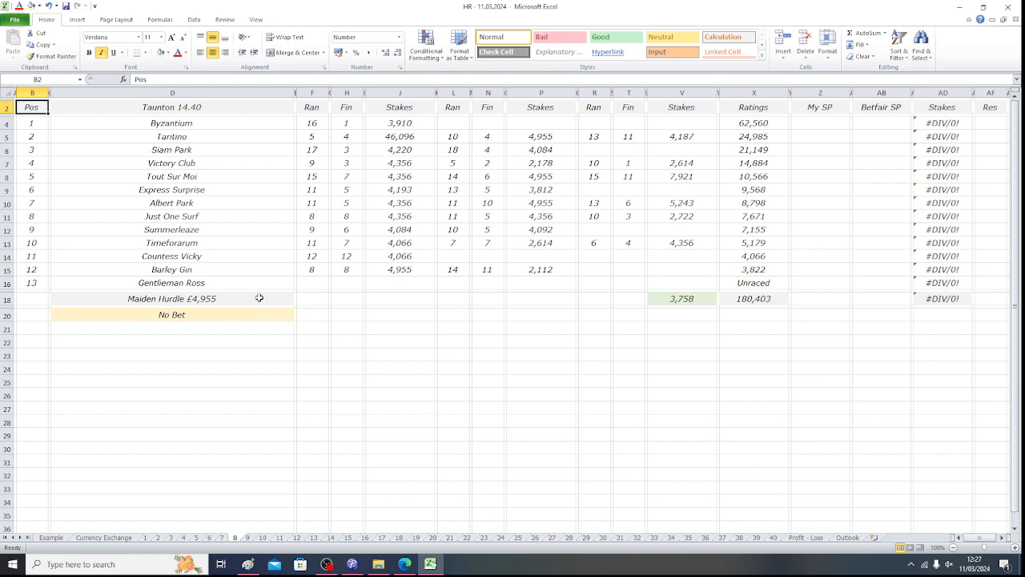
{"action": "left_click", "coordinate": [761, 284]}
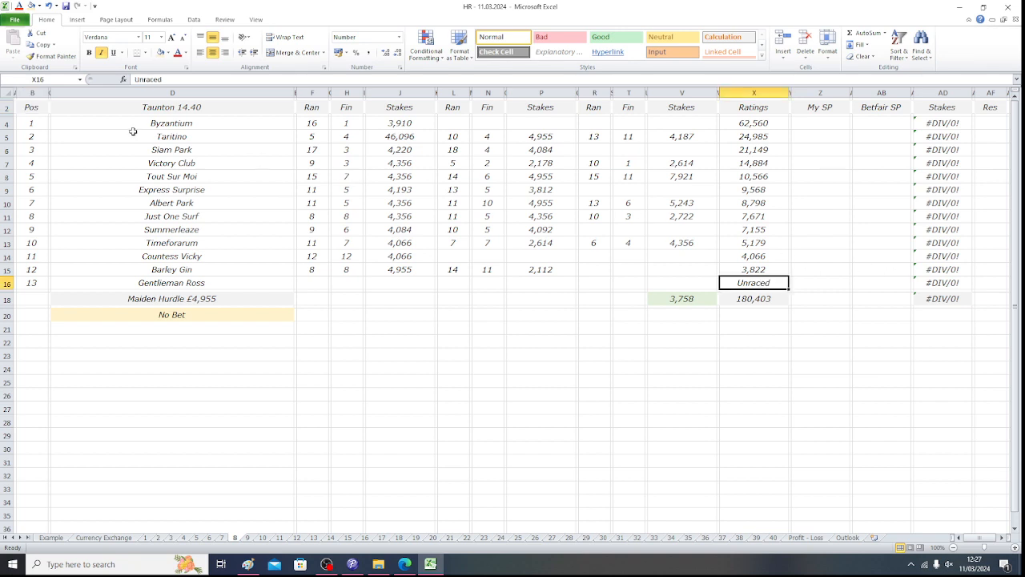
{"action": "left_click", "coordinate": [33, 111]}
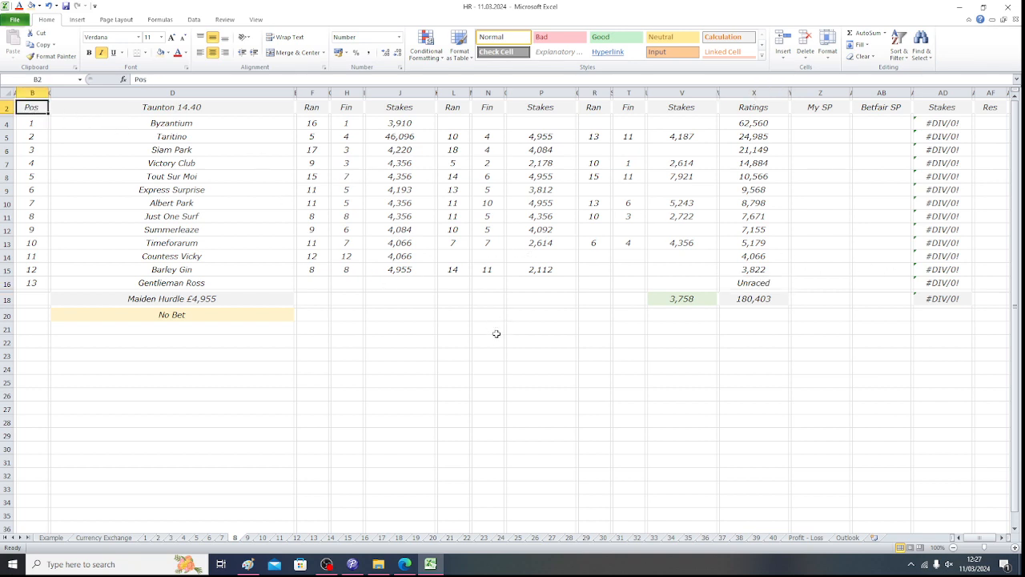
- Review the prices and stakes on the Taunton 15.10, 15.40, 16.10, 16.40 and 17.10 sheets in order
{"action": "left_click", "coordinate": [247, 537]}
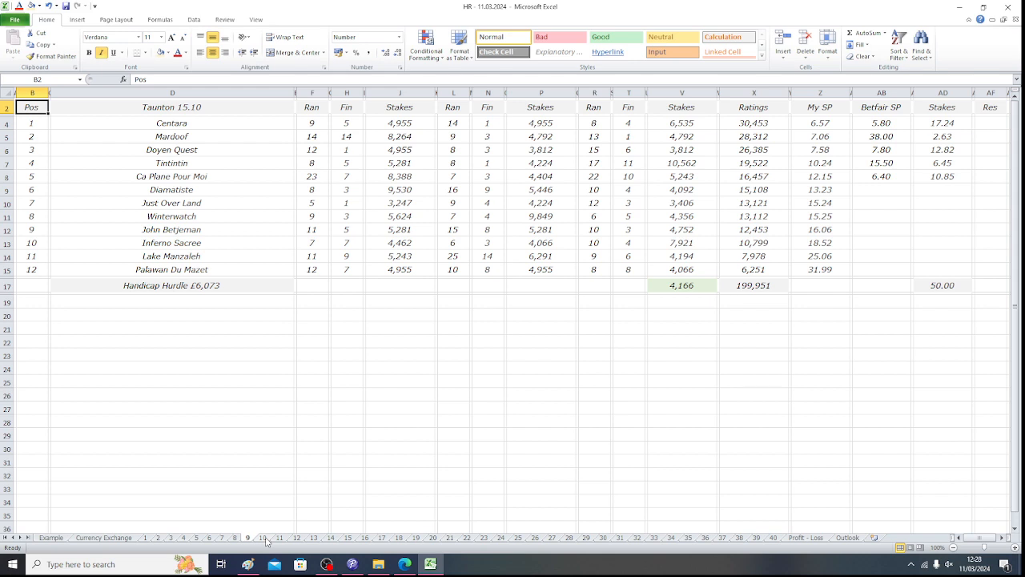
{"action": "left_click", "coordinate": [263, 538]}
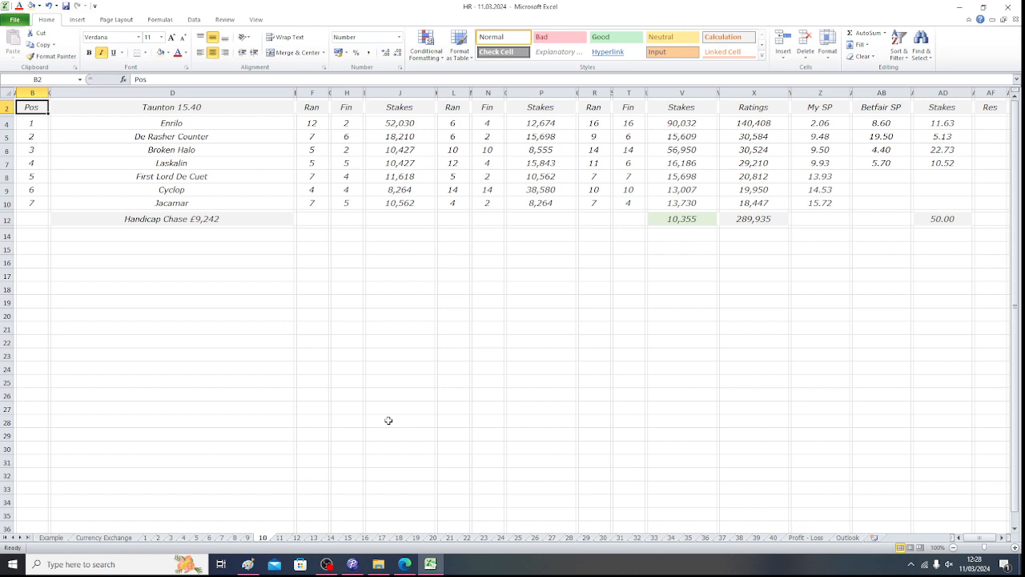
{"action": "left_click", "coordinate": [280, 537]}
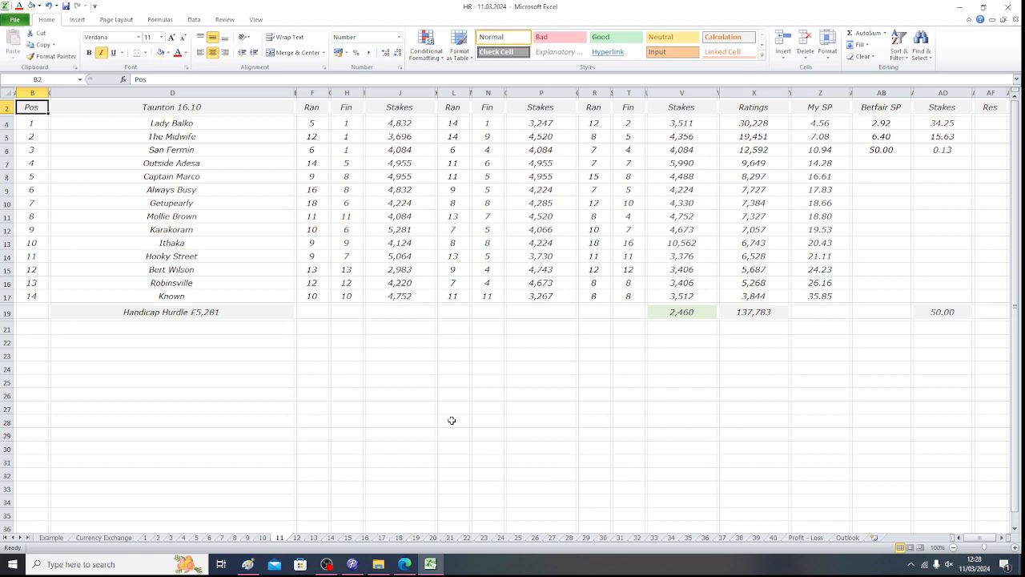
{"action": "left_click", "coordinate": [297, 538]}
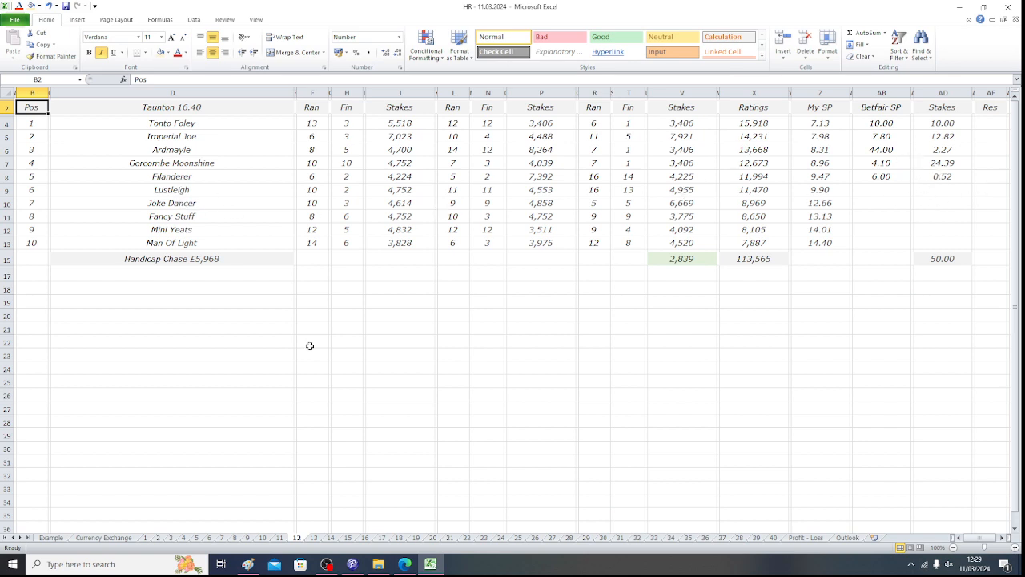
{"action": "left_click", "coordinate": [316, 538]}
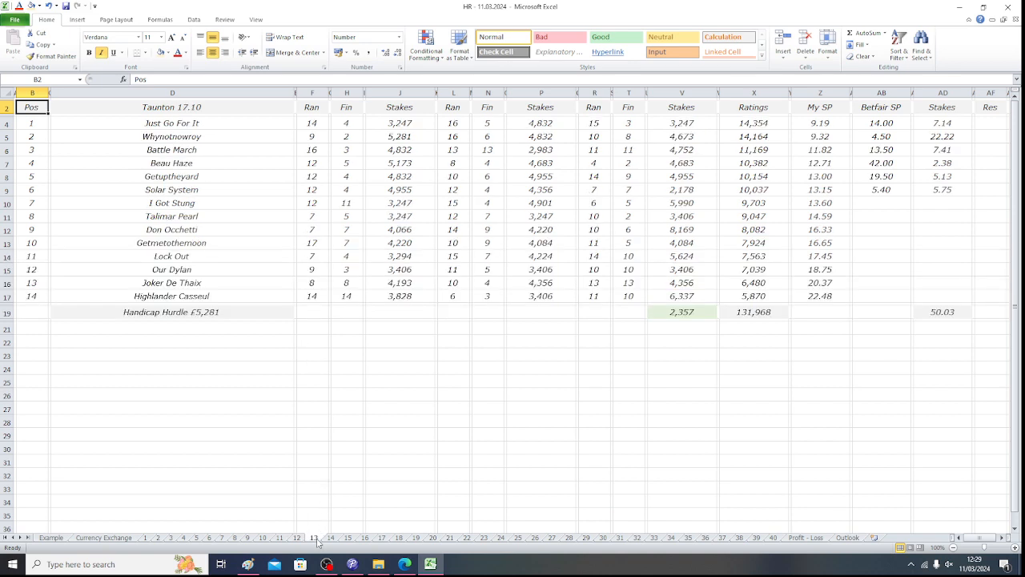